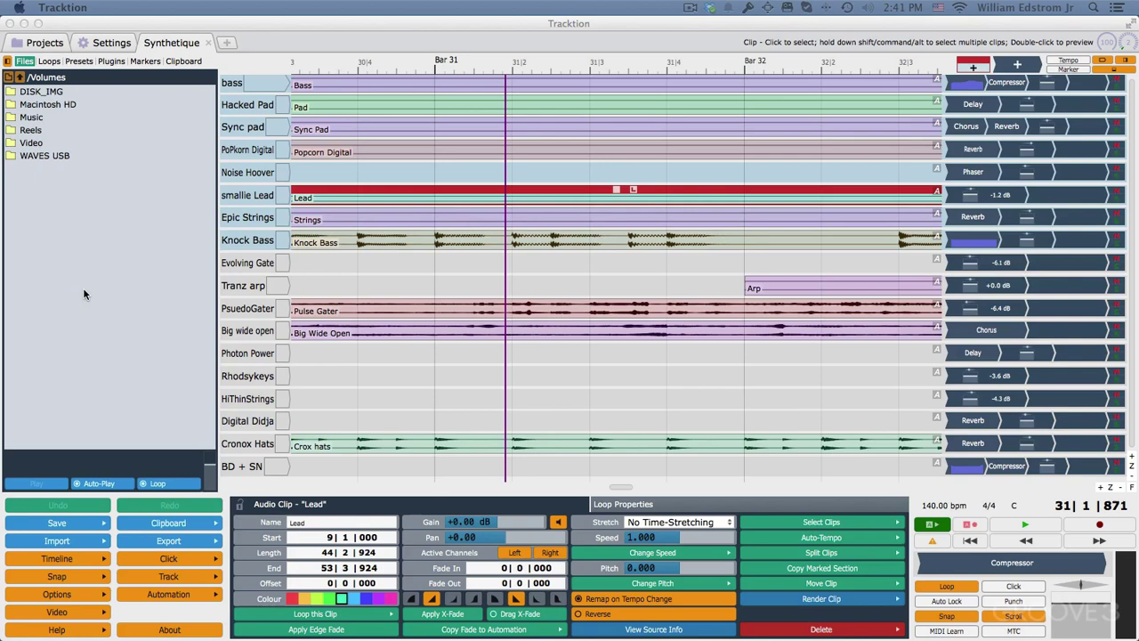
# View the Reset to Defaults key-mapping options in settings, then return to the Synthetique edit.
pyautogui.click(103, 44)
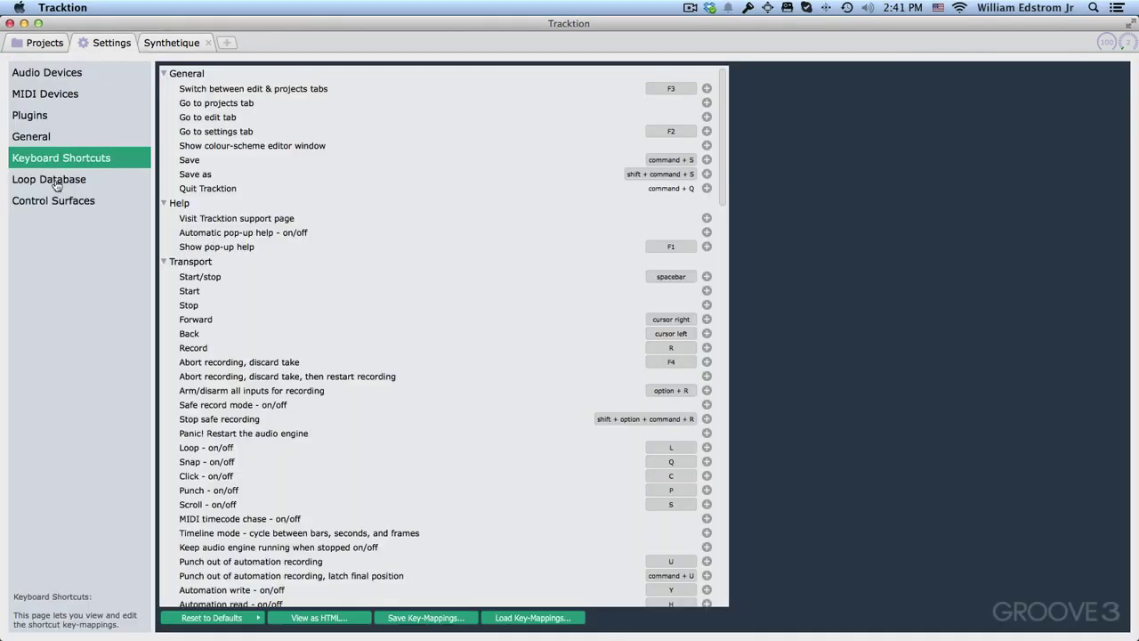
pyautogui.click(221, 614)
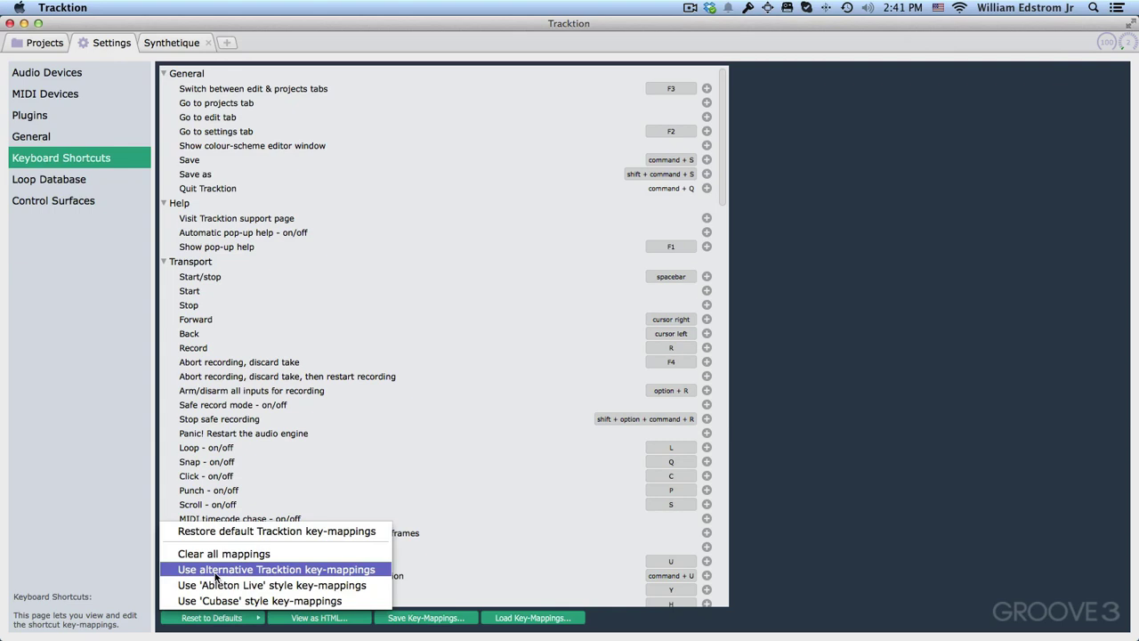
pyautogui.click(182, 40)
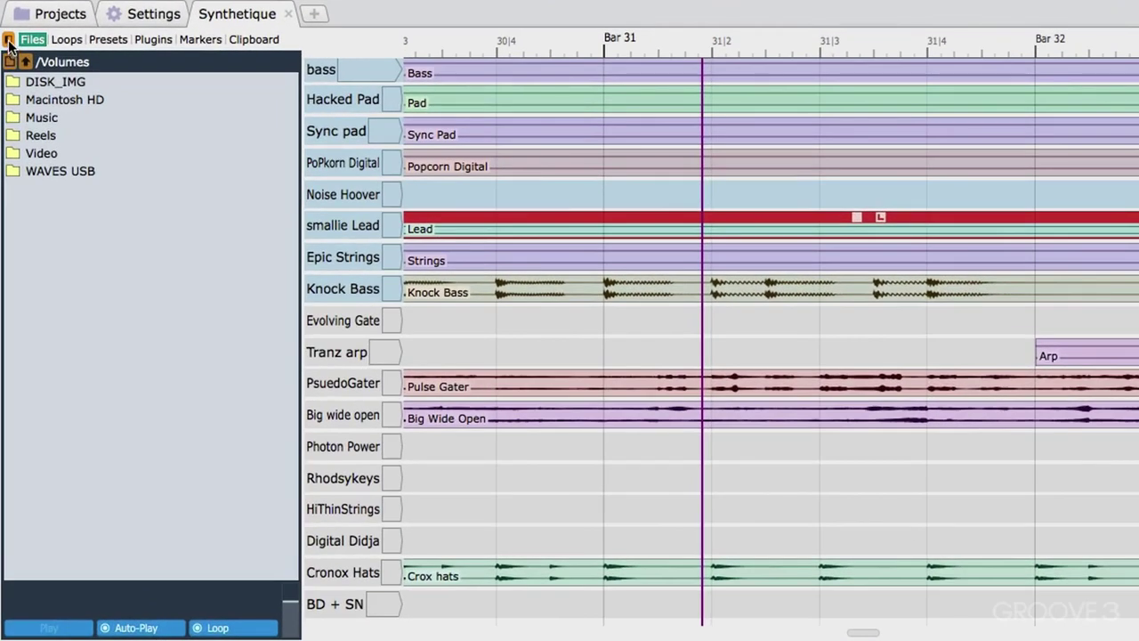
pyautogui.click(8, 39)
pyautogui.click(8, 39)
pyautogui.click(8, 39)
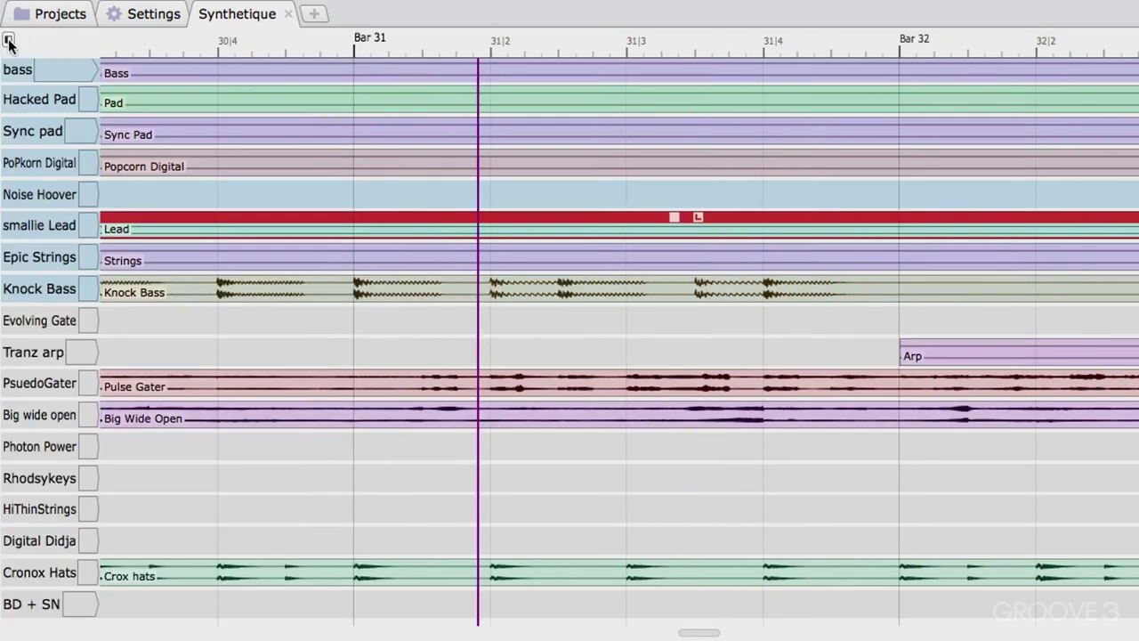
pyautogui.click(8, 39)
pyautogui.click(8, 39)
pyautogui.click(8, 39)
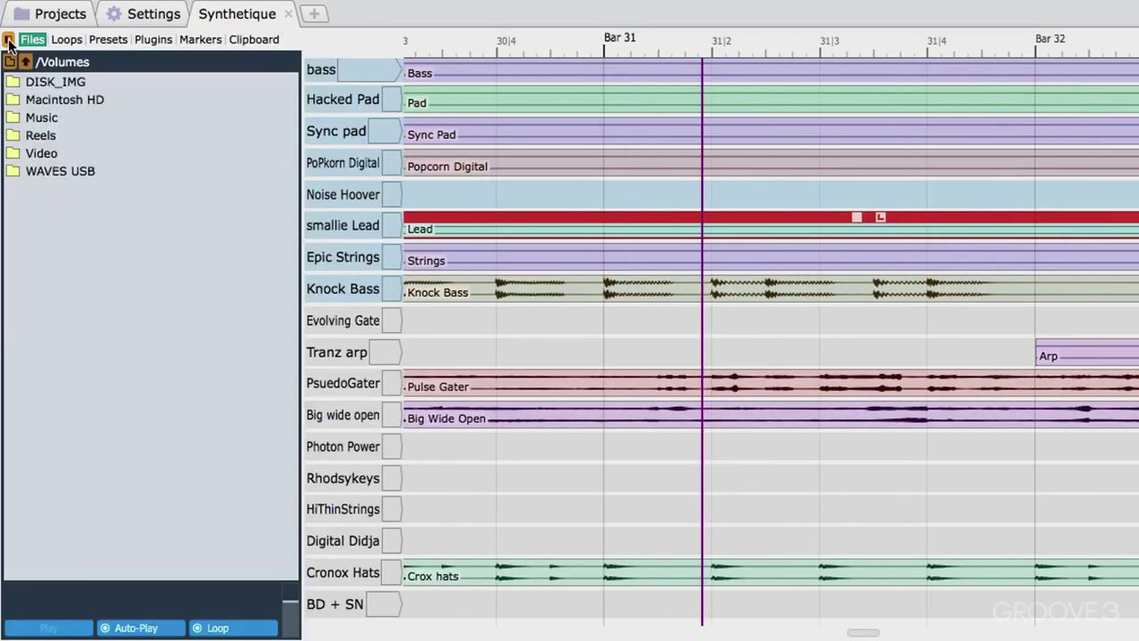
pyautogui.click(8, 39)
pyautogui.click(8, 40)
pyautogui.click(8, 39)
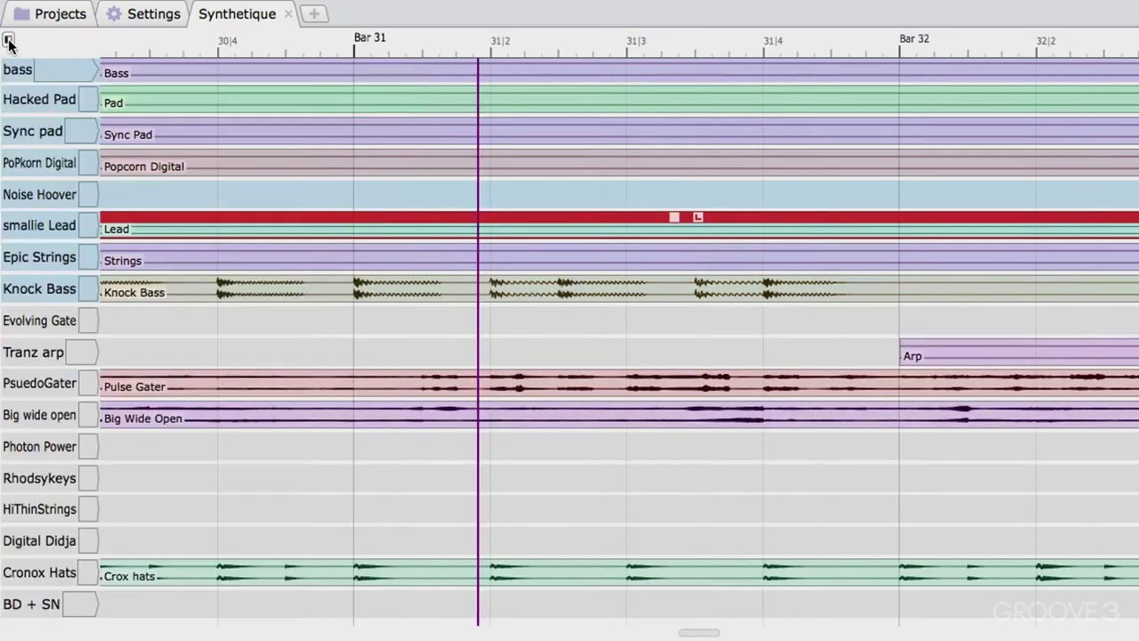
pyautogui.click(8, 40)
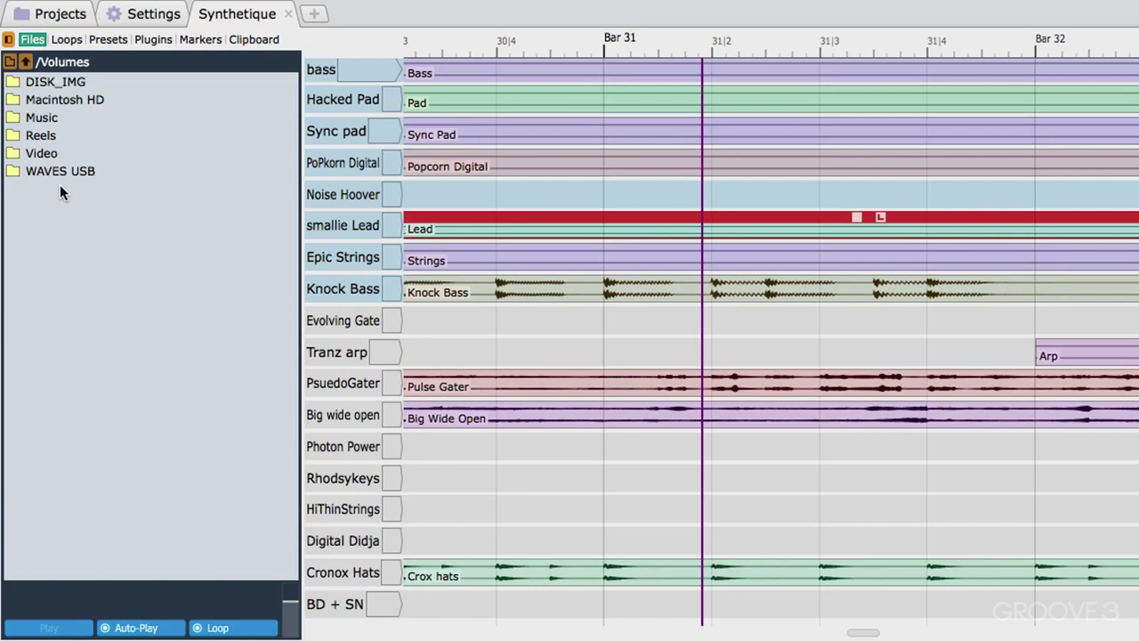
# Open Music > Loops, bookmark the Loops folder, go up to the root, and return via the bookmark.
pyautogui.doubleClick(42, 119)
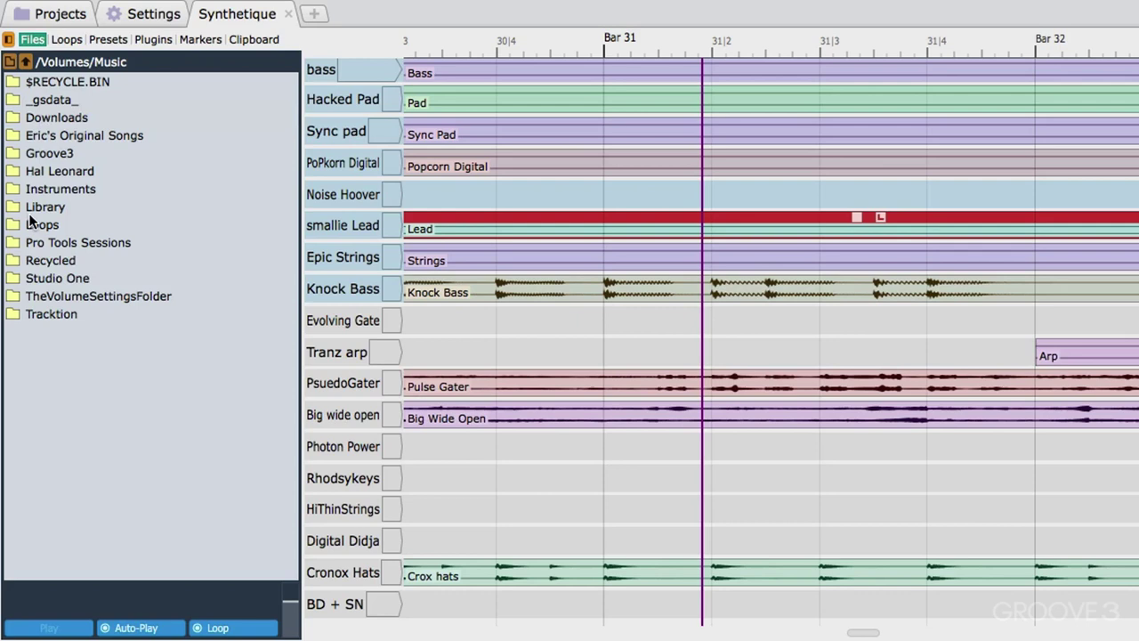
pyautogui.doubleClick(31, 225)
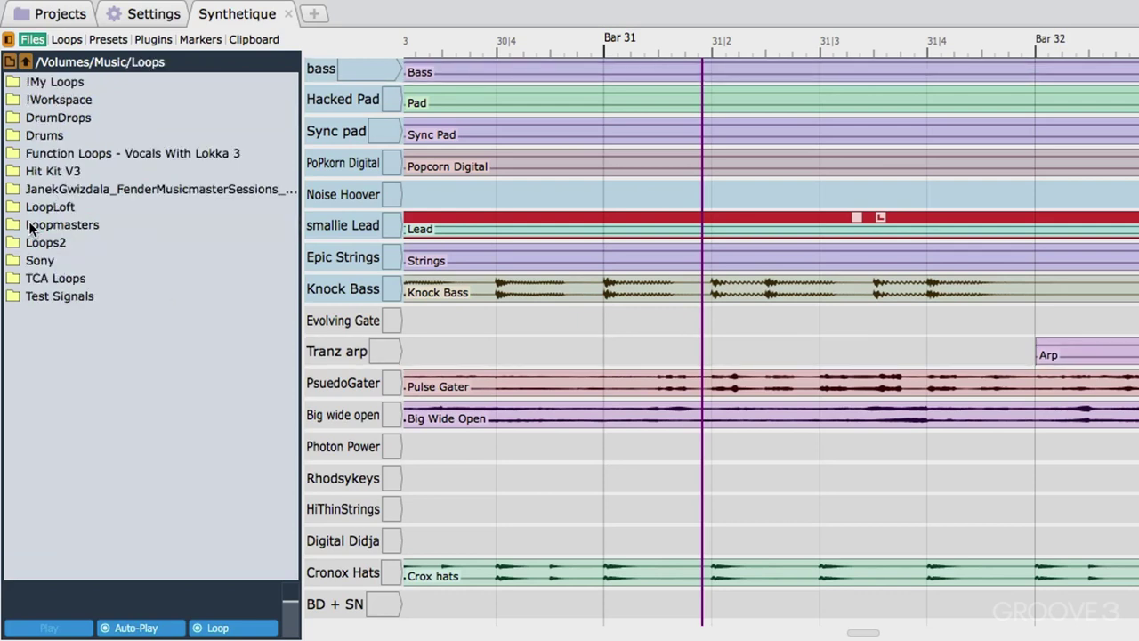
pyautogui.click(11, 62)
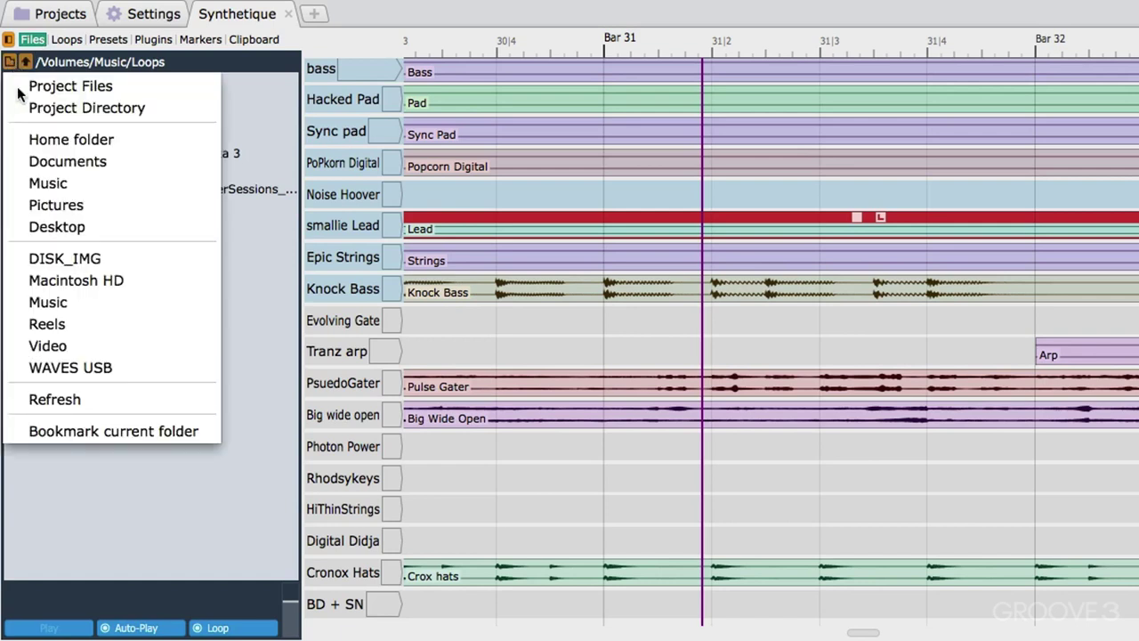
pyautogui.click(78, 431)
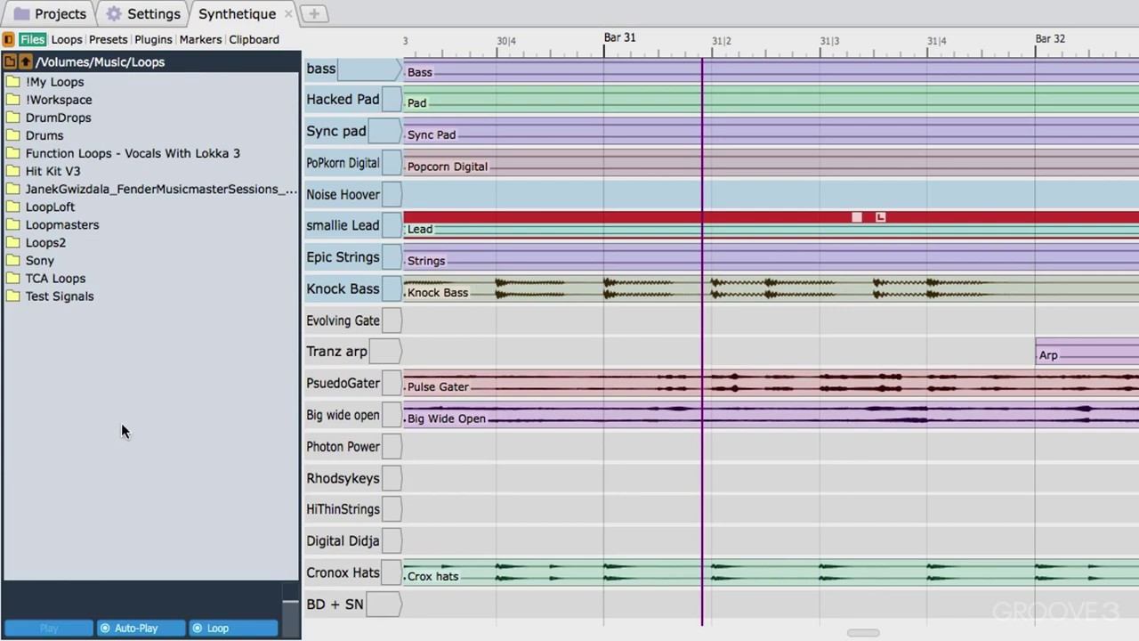
pyautogui.click(27, 60)
pyautogui.click(26, 61)
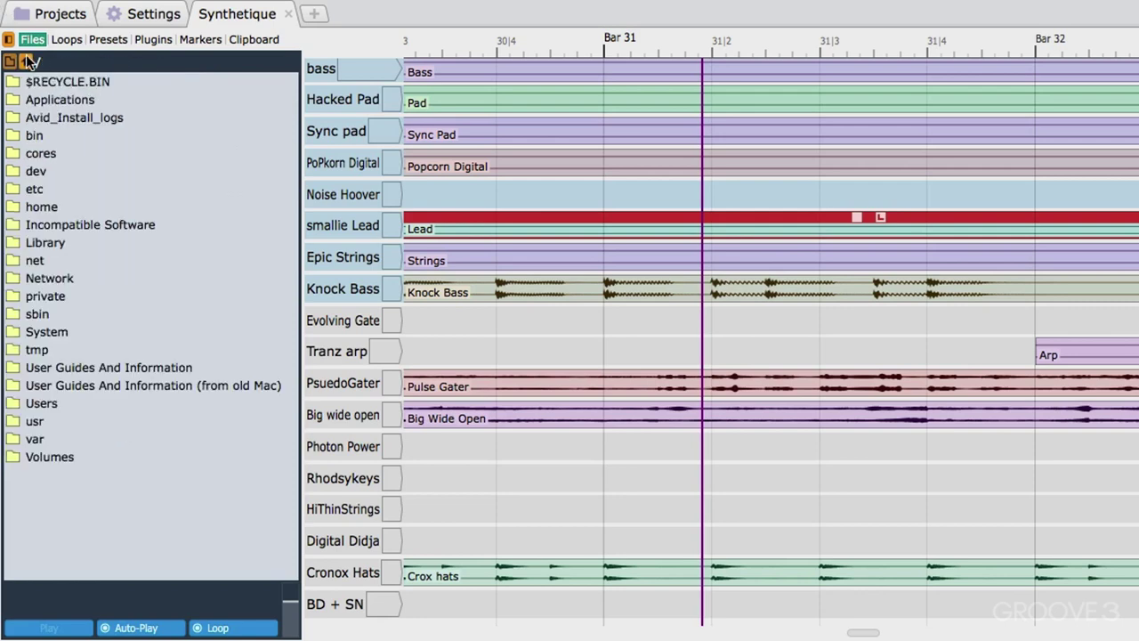
pyautogui.click(10, 61)
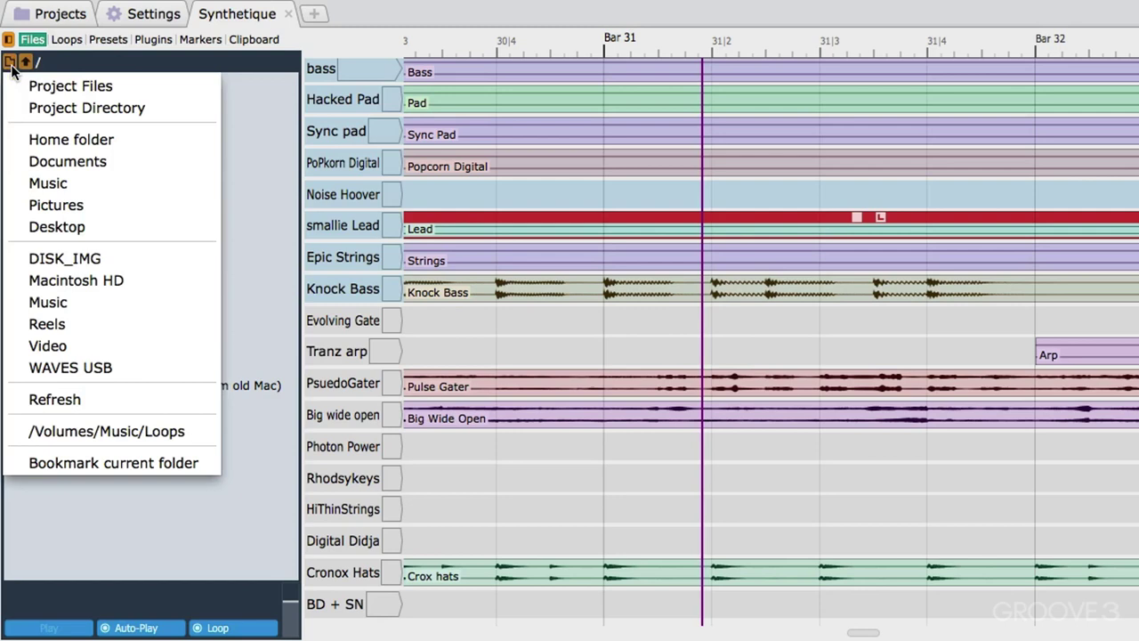
pyautogui.click(67, 434)
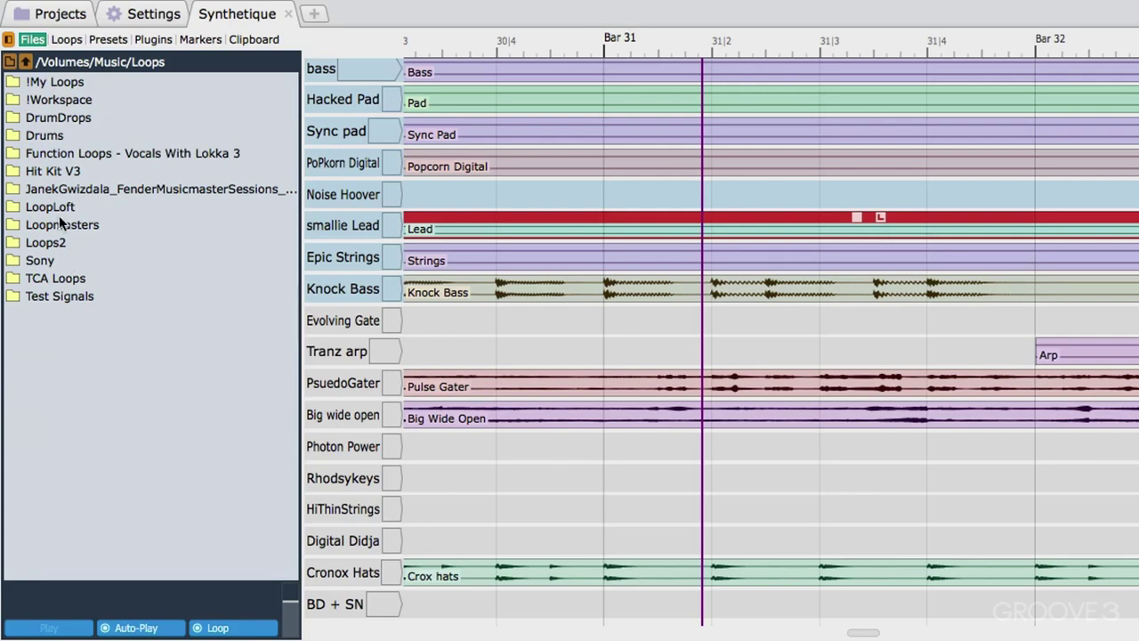
# Browse into TCA Loops > 071 BPM TCA Melodic Rock and audition 7_Loop 01.wav, then stop it.
pyautogui.doubleClick(36, 278)
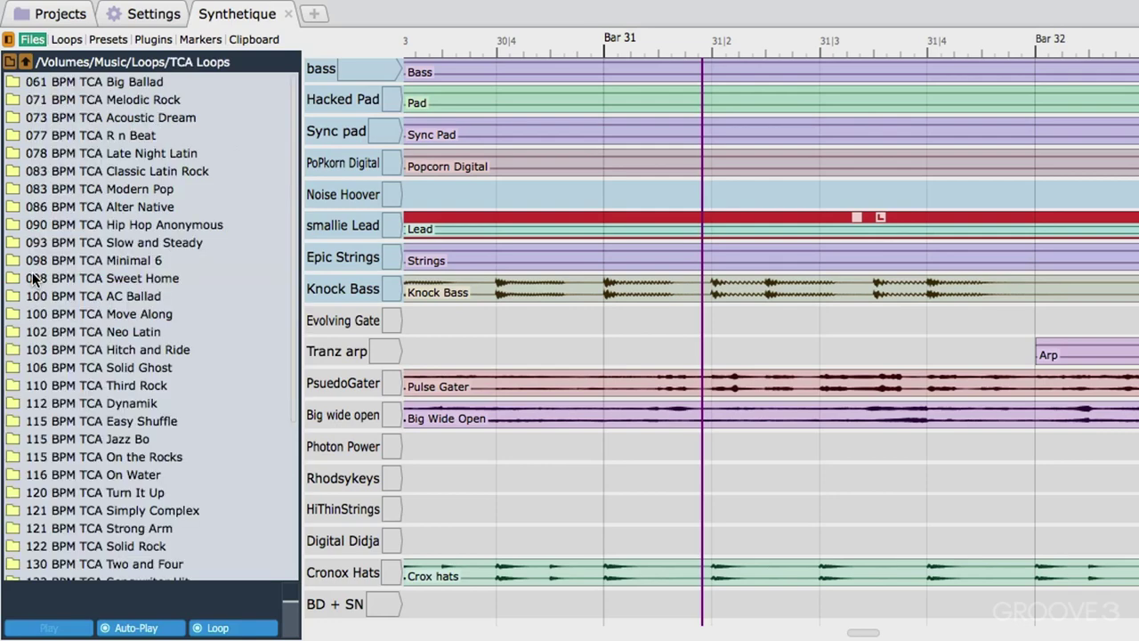
pyautogui.click(101, 100)
pyautogui.doubleClick(101, 100)
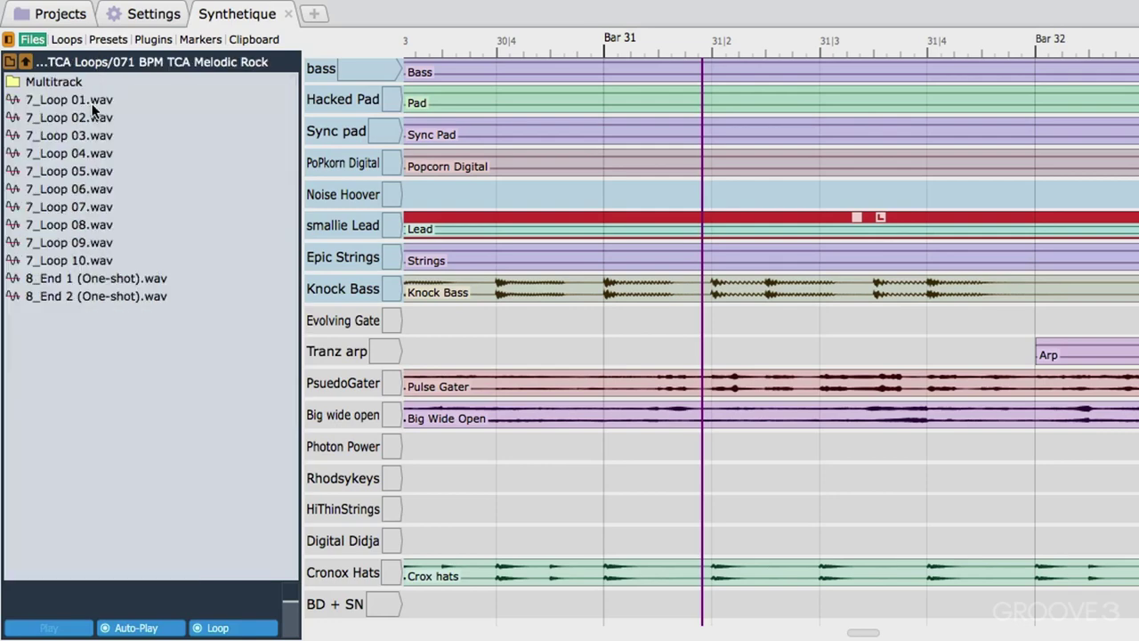
pyautogui.click(89, 99)
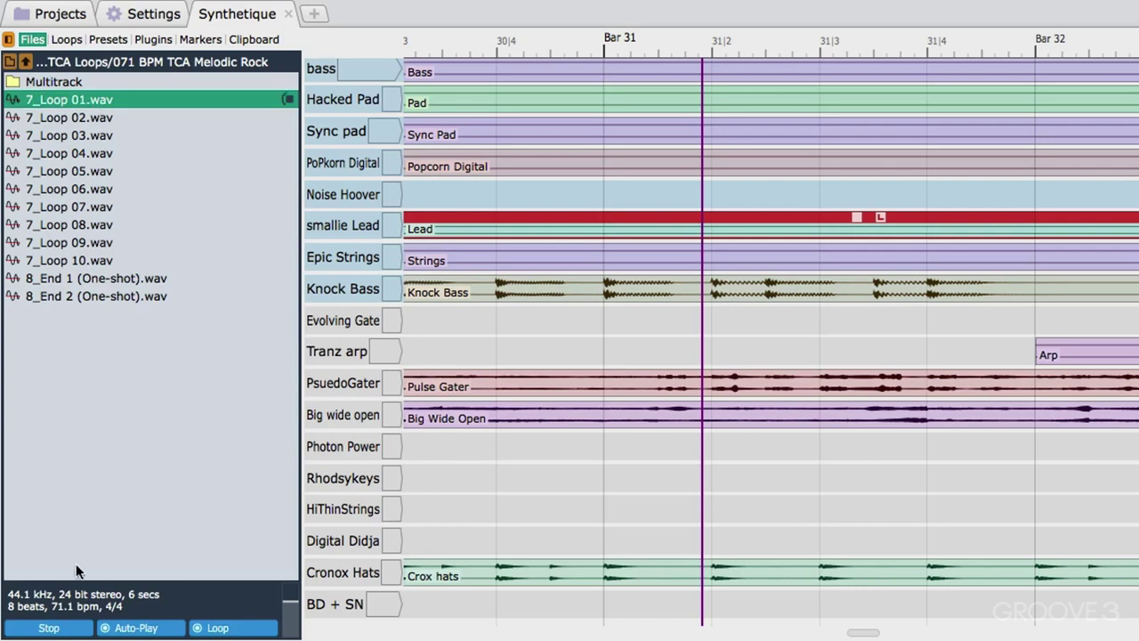
pyautogui.click(64, 628)
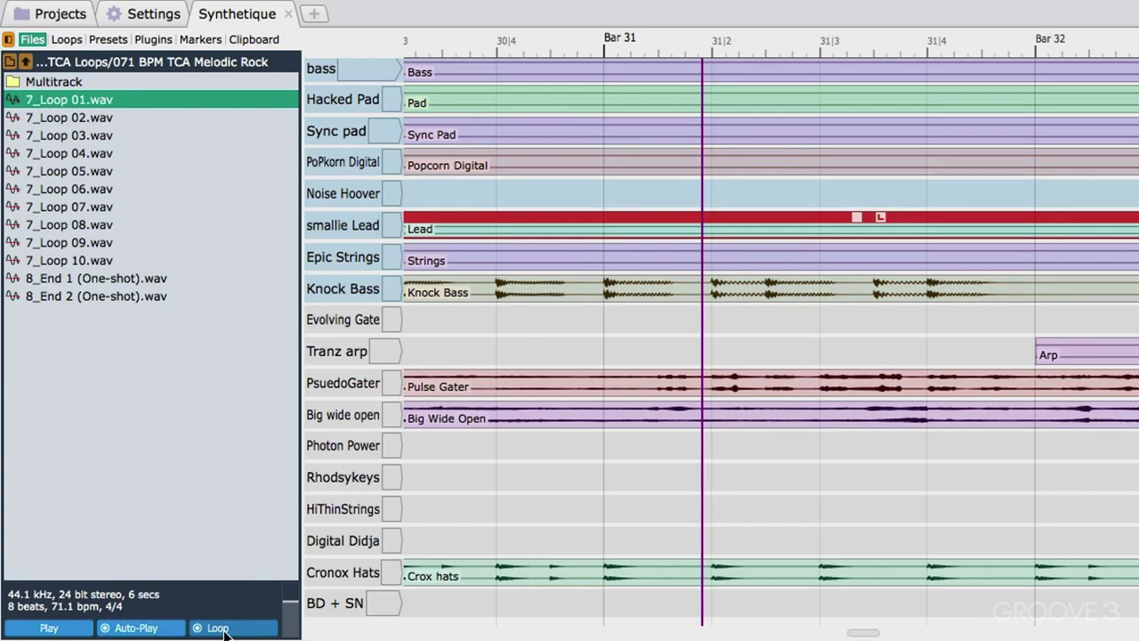
# Scroll through the Loops library, then switch the side browser to the Presets list.
pyautogui.click(61, 39)
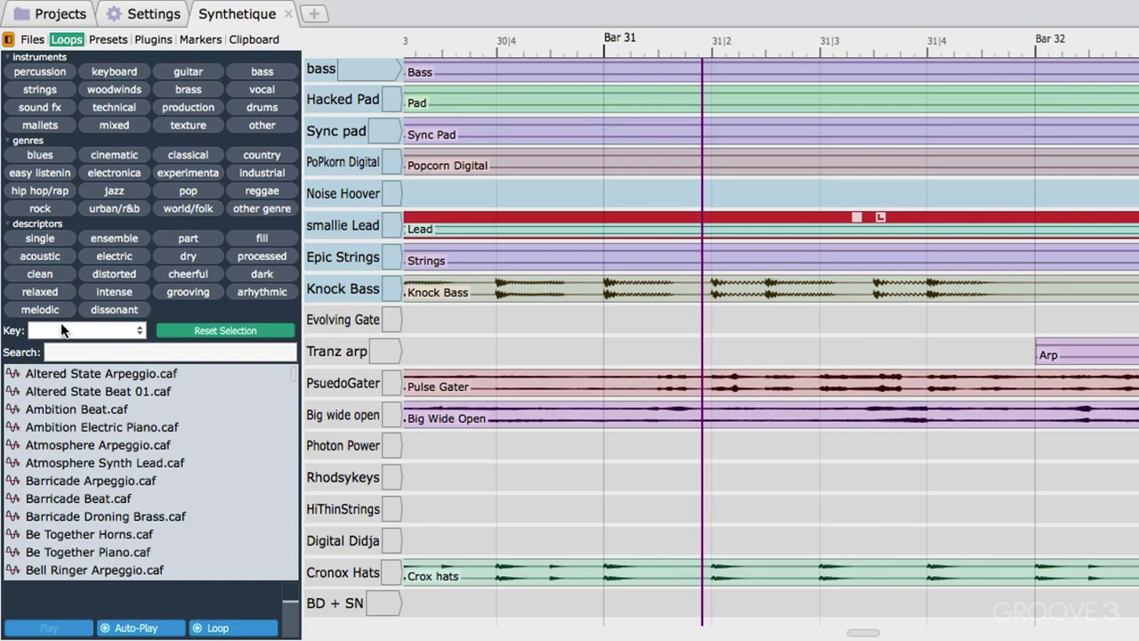
pyautogui.scroll(-1, 27, 412)
pyautogui.click(105, 39)
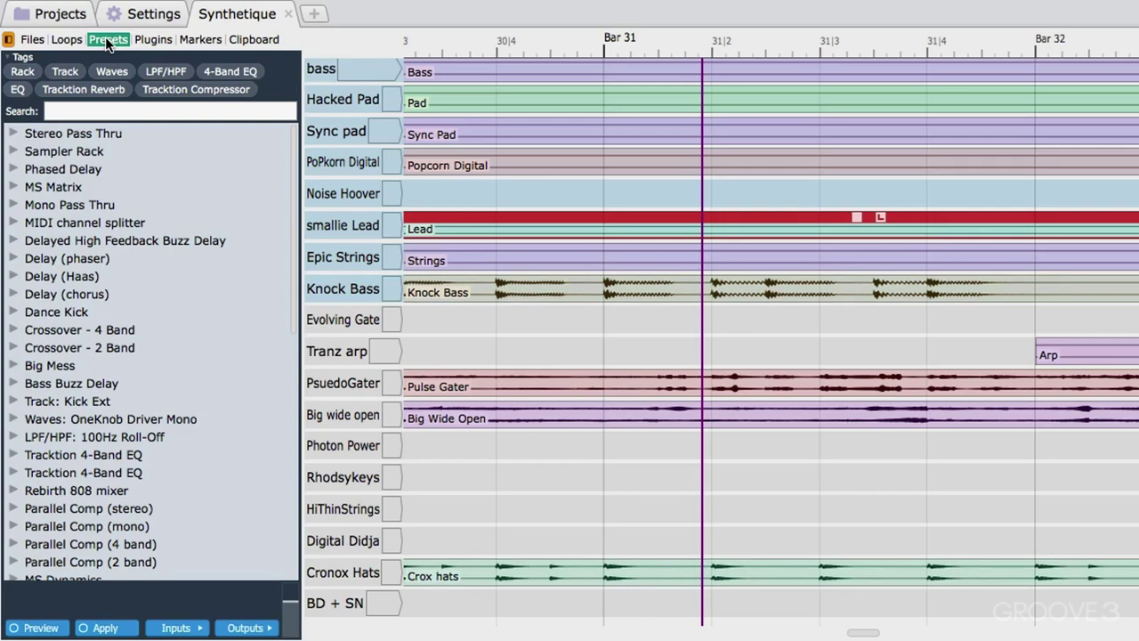
# Filter the Plugins list by 'waves', 'rcomp' and 'tb', clearing the search after each to list all plugins.
pyautogui.click(152, 39)
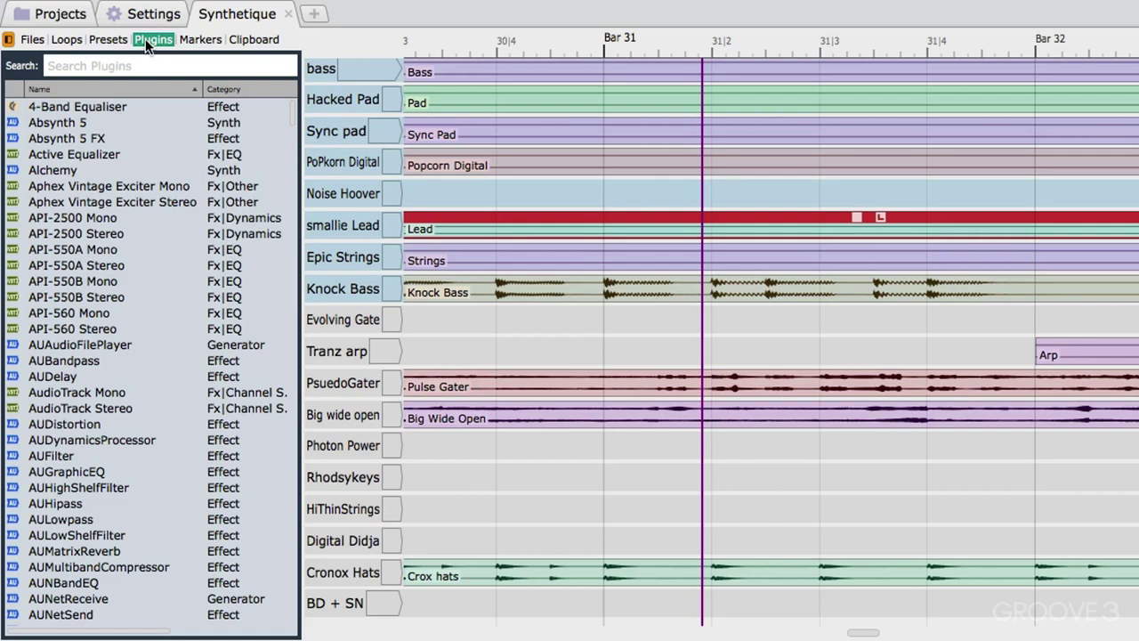
pyautogui.click(99, 67)
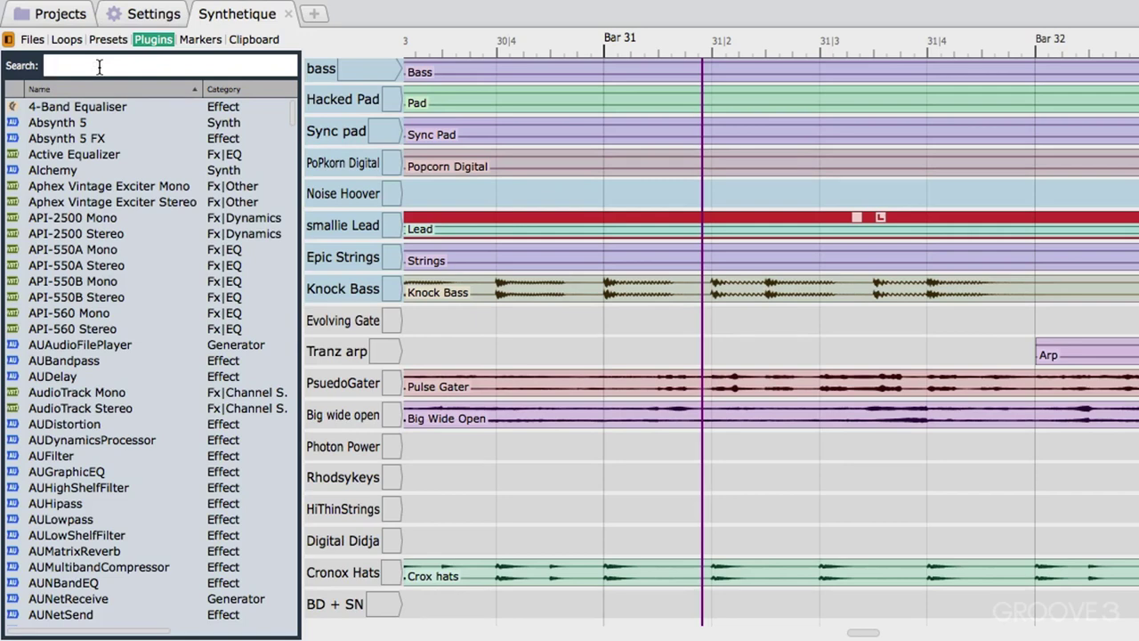
pyautogui.write('waves')
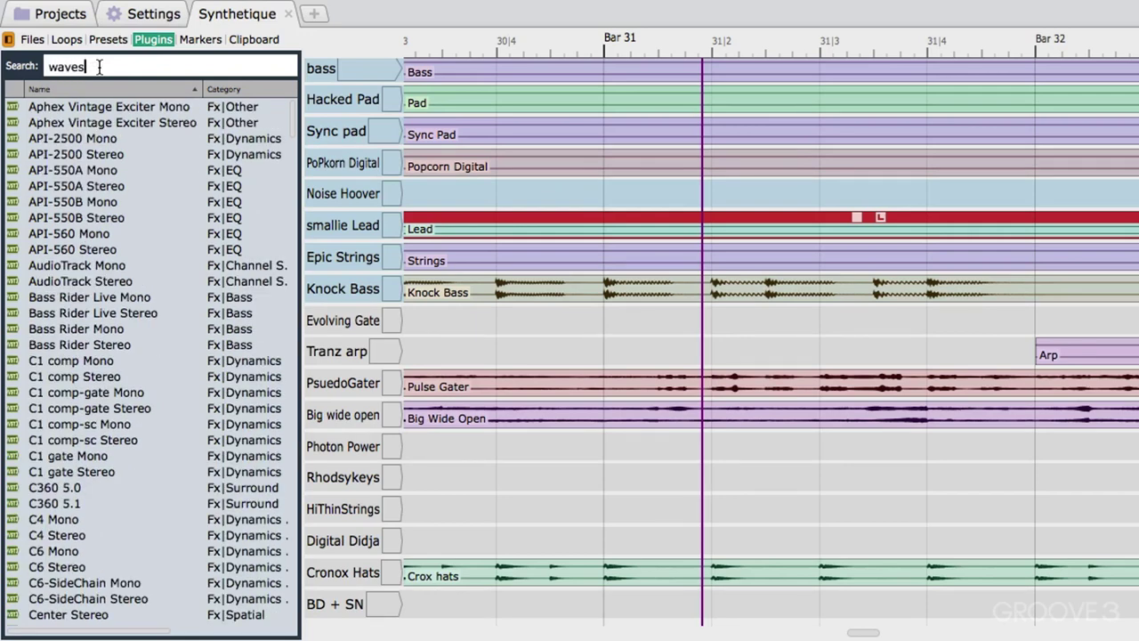
pyautogui.press('BackSpace')
pyautogui.press('BackSpace')
pyautogui.press('BackSpace')
pyautogui.press('BackSpace')
pyautogui.press('BackSpace')
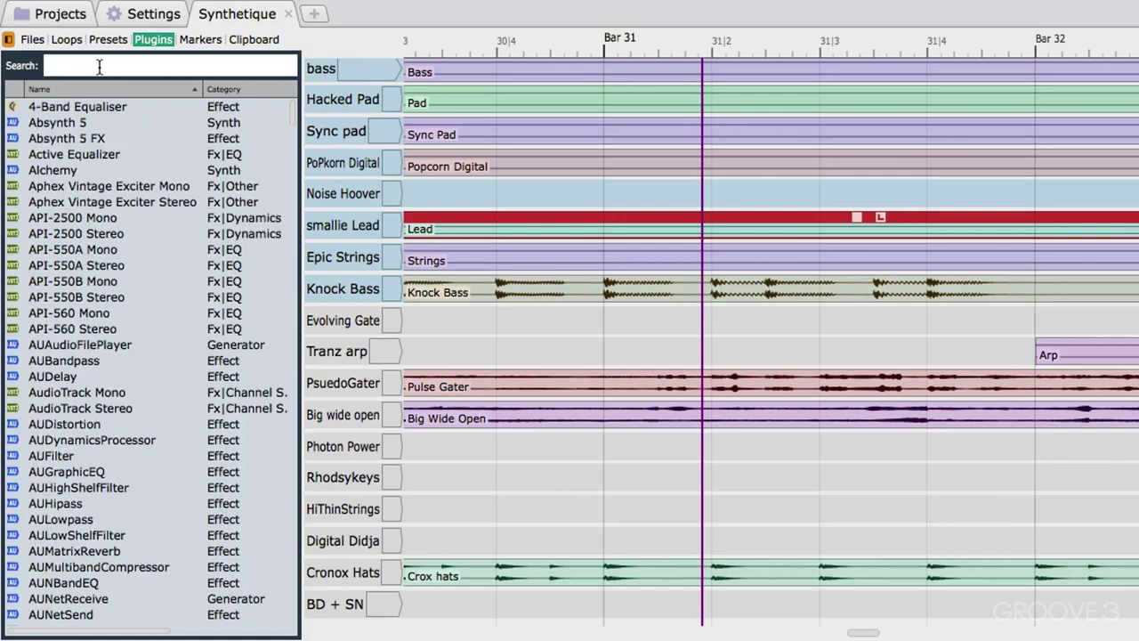
pyautogui.write('r')
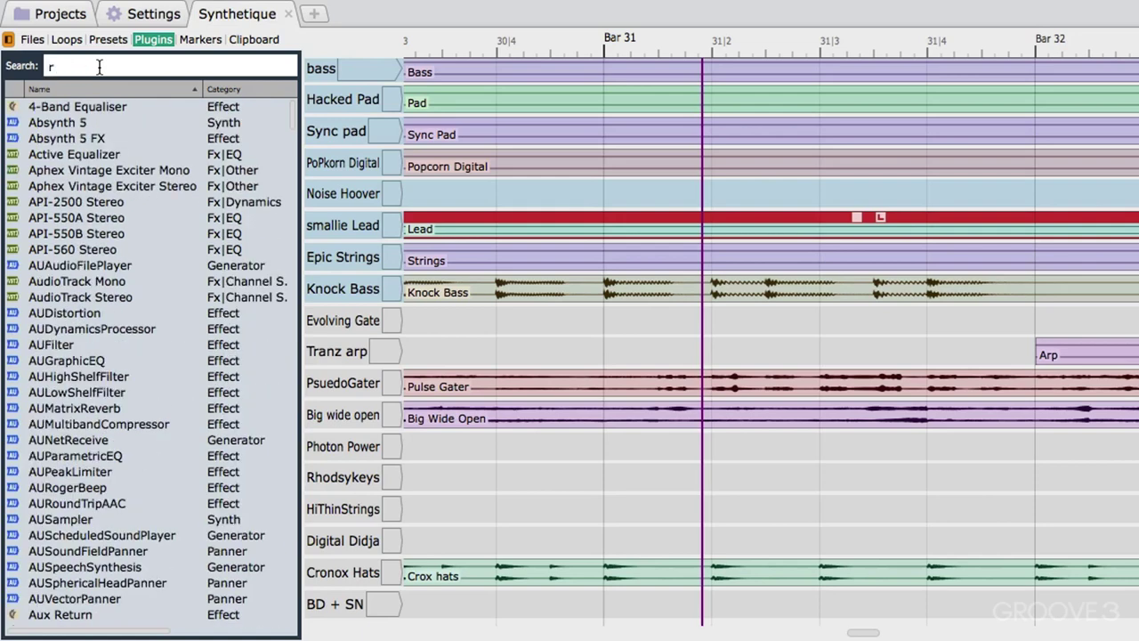
pyautogui.write('comp')
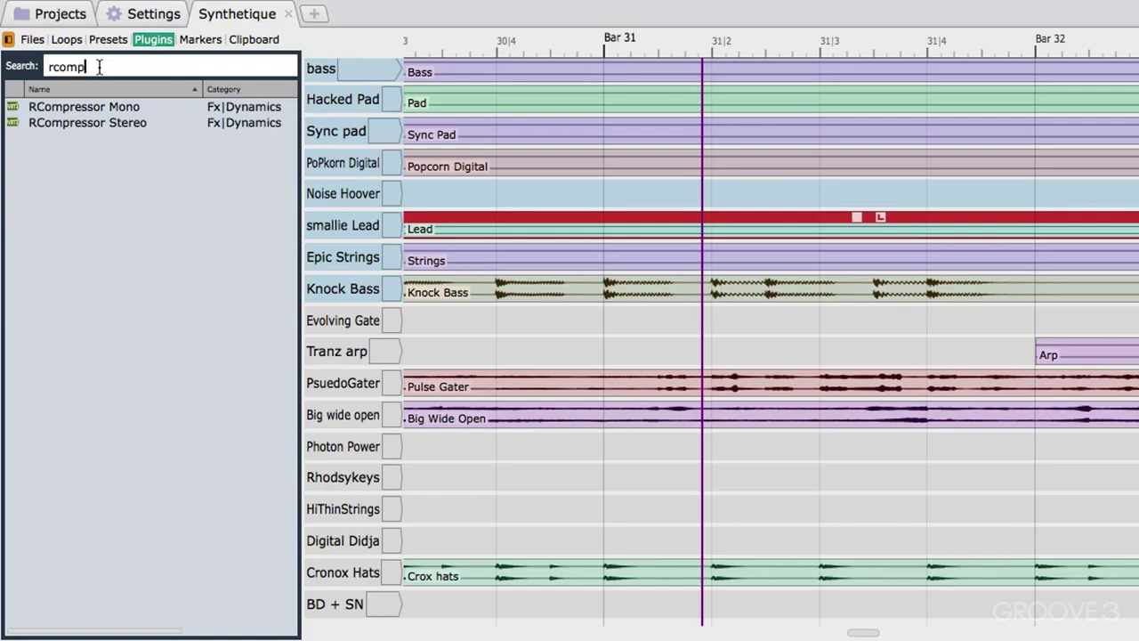
pyautogui.press('BackSpace')
pyautogui.press('BackSpace')
pyautogui.press('BackSpace')
pyautogui.press('BackSpace')
pyautogui.press('BackSpace')
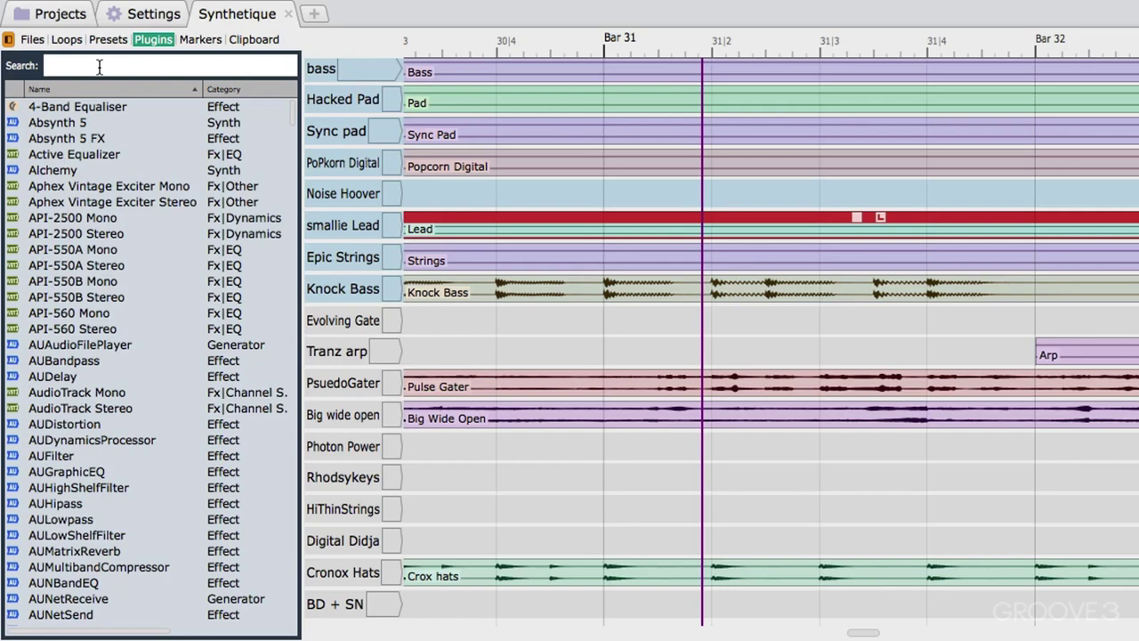
pyautogui.write('tb')
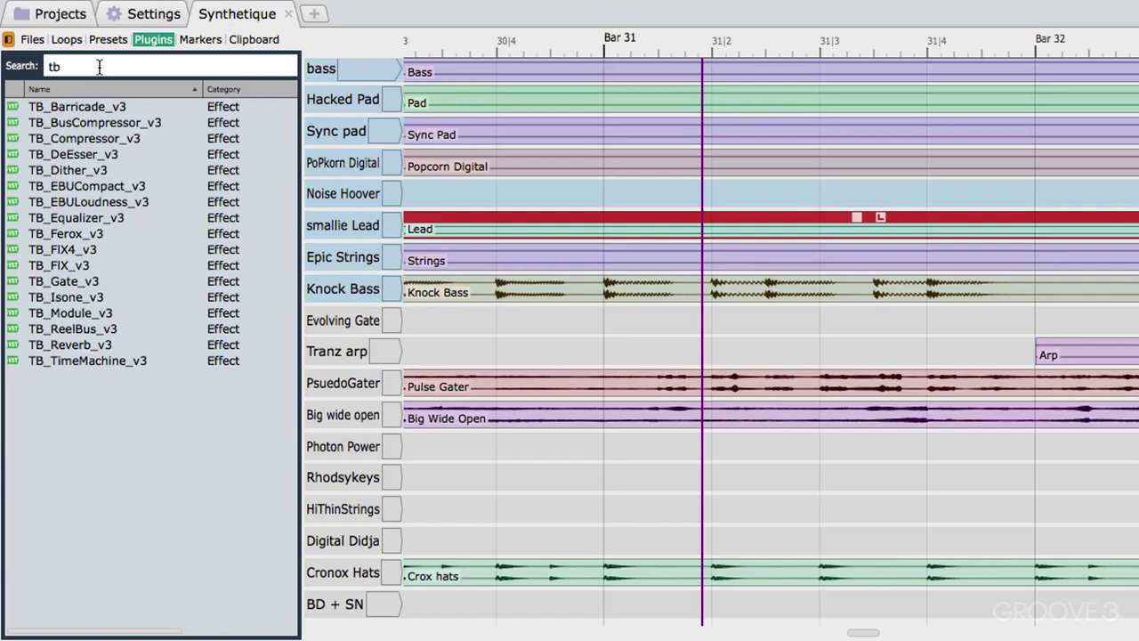
pyautogui.press('BackSpace')
pyautogui.press('BackSpace')
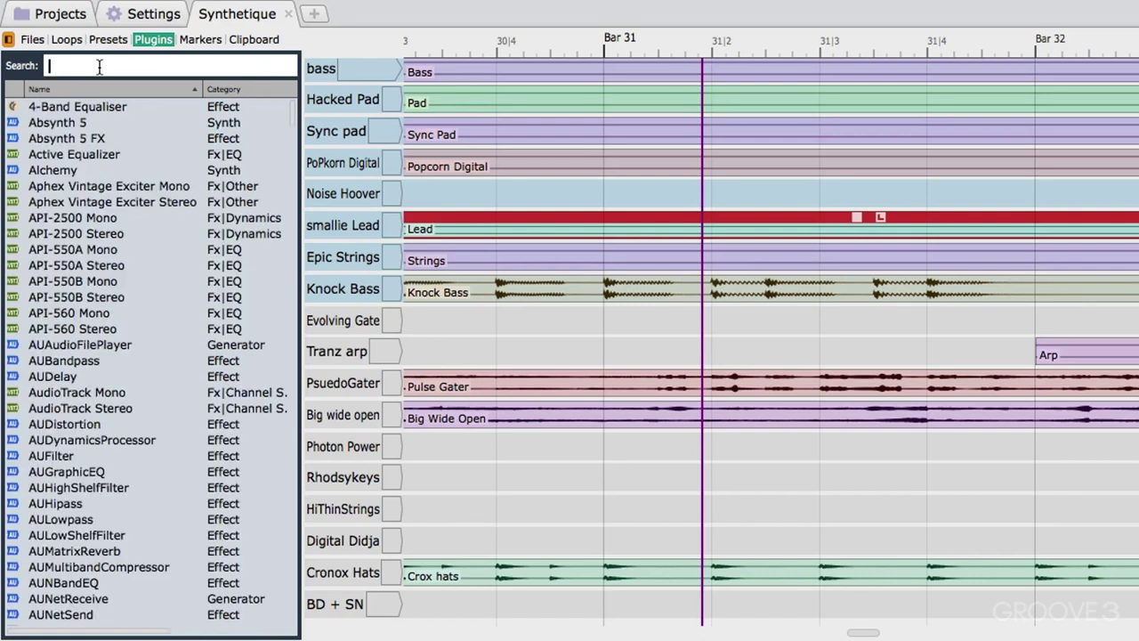
pyautogui.scroll(-1, 46, 96)
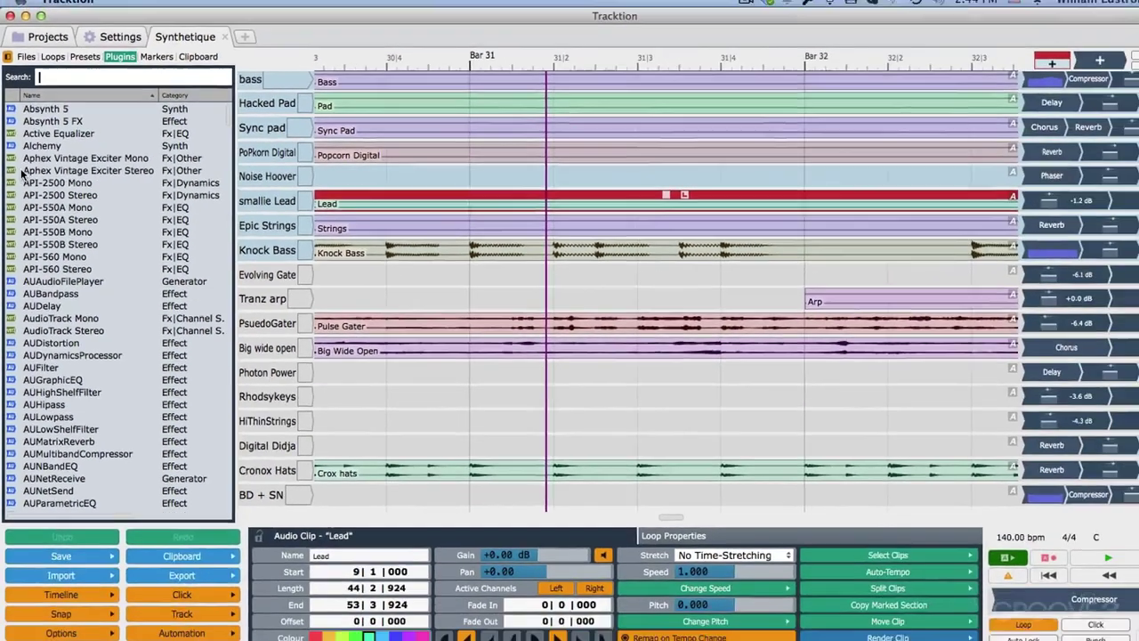
# Try dragging Aphex Vintage Exciter Stereo onto a track, then view the Markers and Clipboard lists.
pyautogui.moveTo(80, 185); pyautogui.dragTo(565, 395)
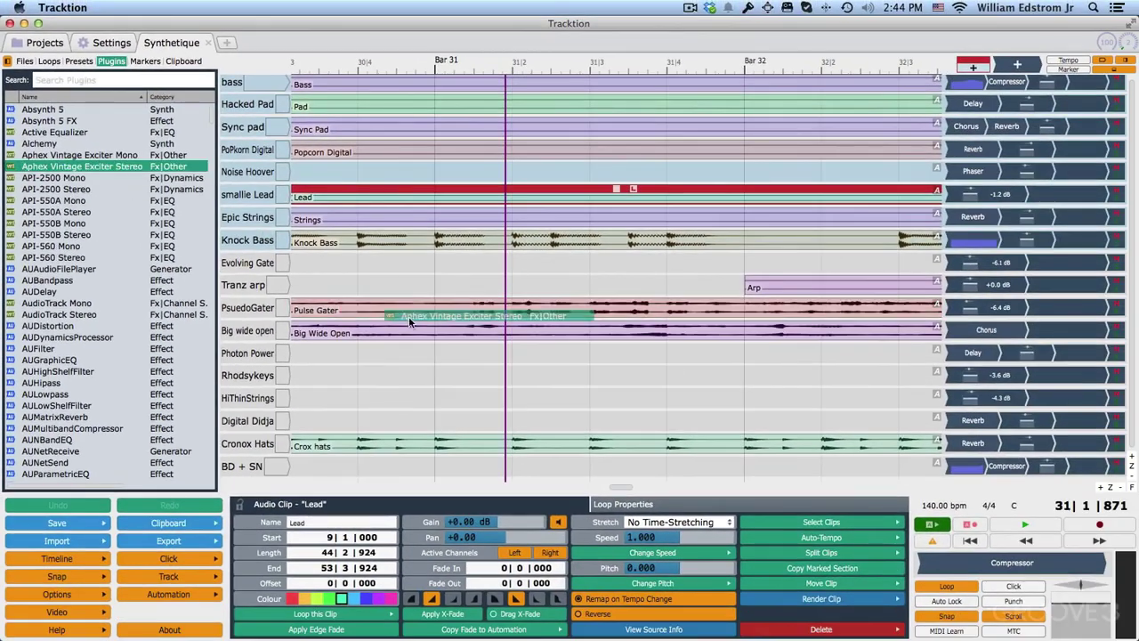
pyautogui.moveTo(408, 316); pyautogui.dragTo(42, 175)
pyautogui.click(144, 63)
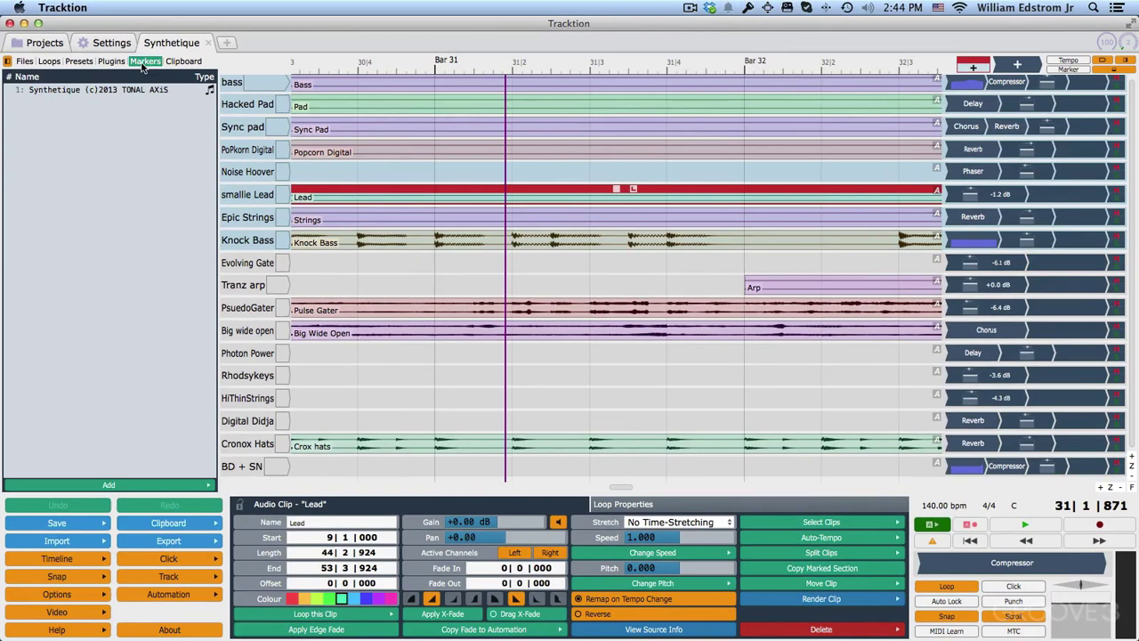
pyautogui.click(183, 61)
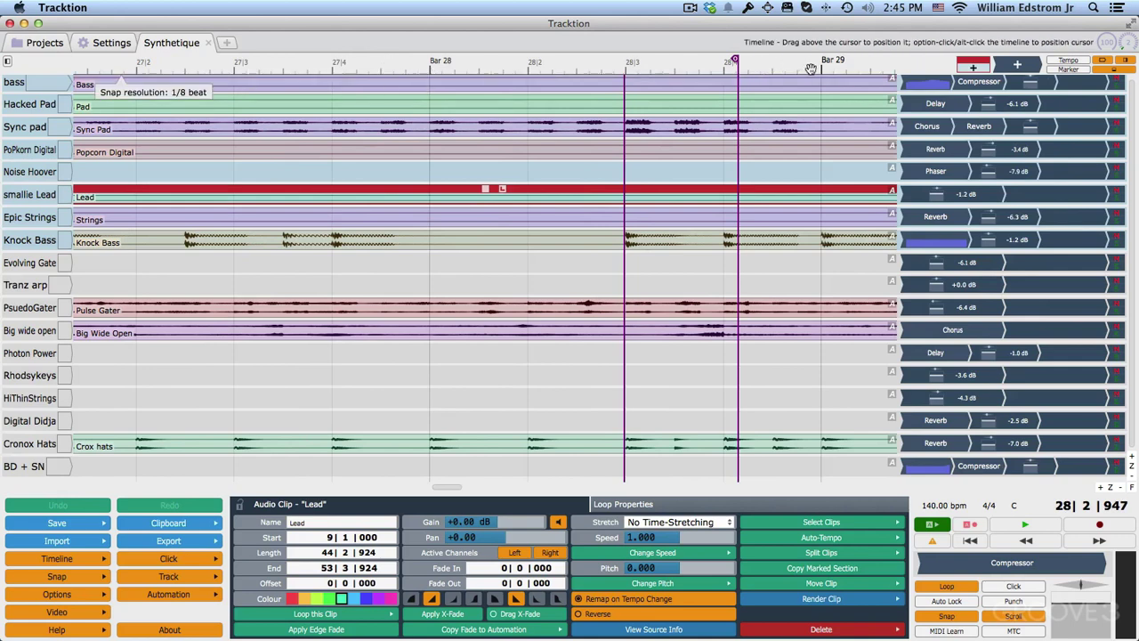
# Zoom the timeline to fit, switch the timecode to seconds/milliseconds, then back to bars/beats.
pyautogui.rightClick(389, 65)
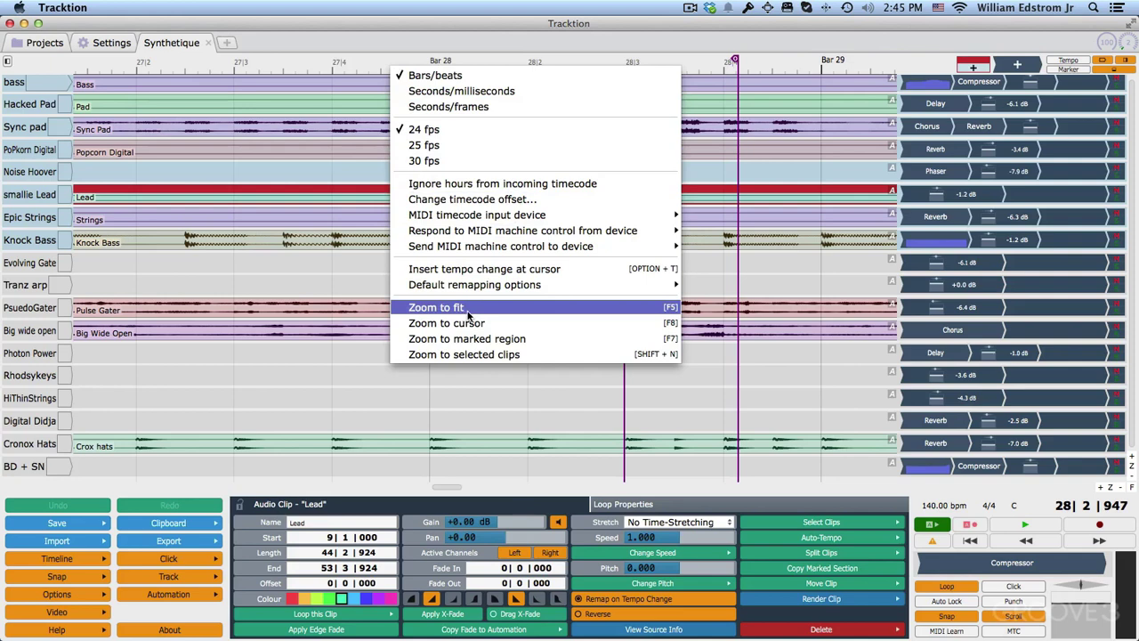
pyautogui.click(667, 308)
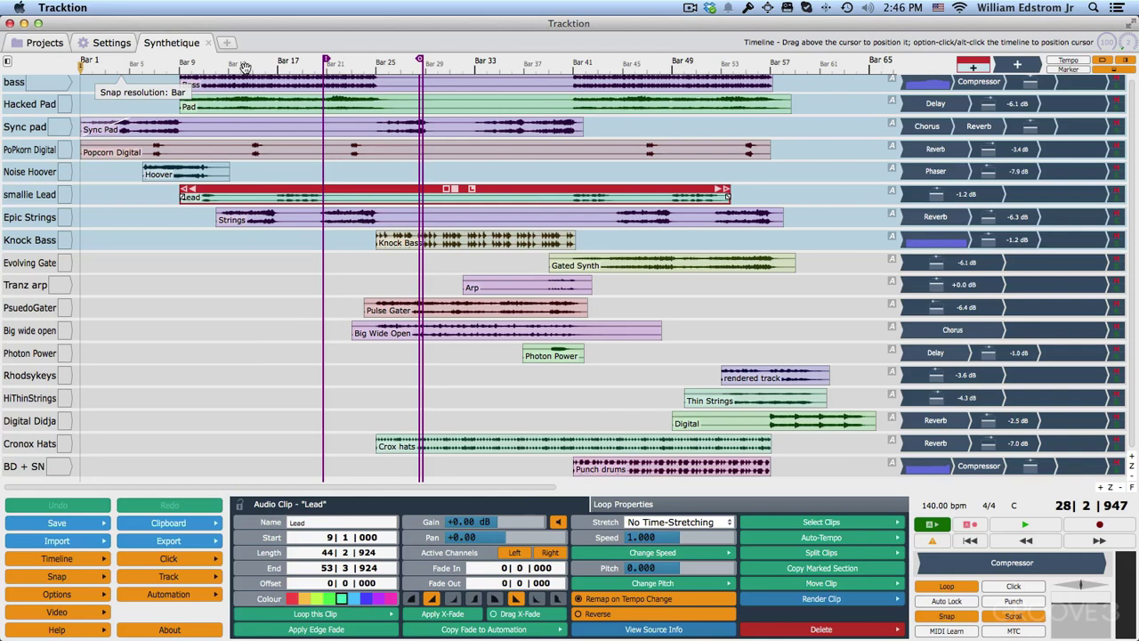
pyautogui.rightClick(244, 69)
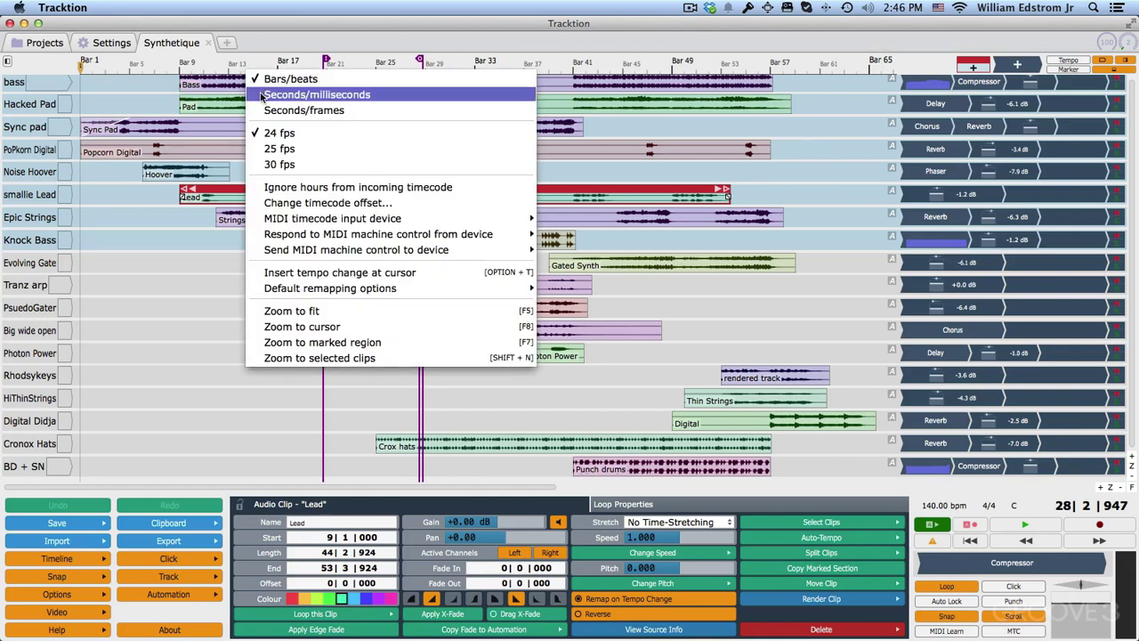
pyautogui.click(262, 95)
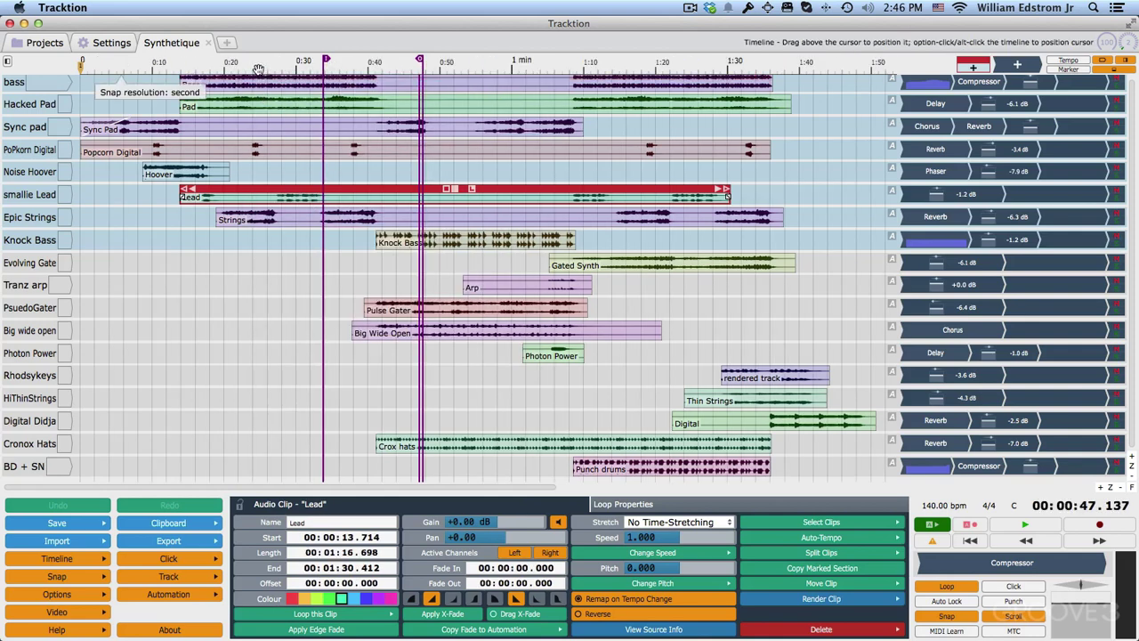
pyautogui.rightClick(259, 70)
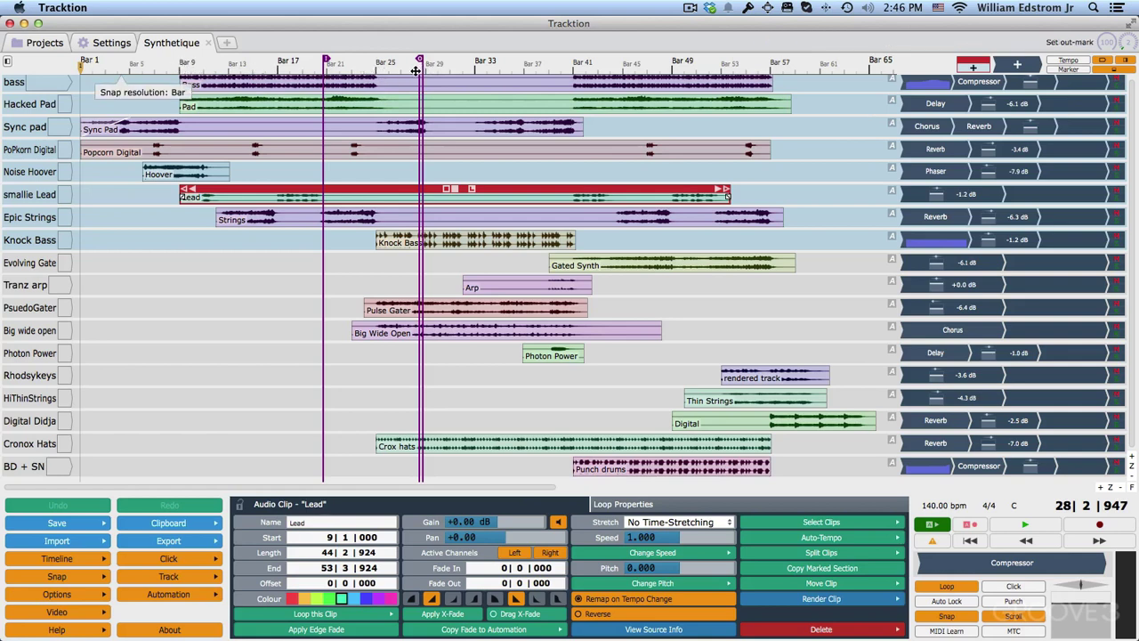
# Move the playhead around bars 10, 9, 38, 54 and 7, then use Home/End to land on 9|1|000.
pyautogui.moveTo(418, 69); pyautogui.dragTo(287, 69)
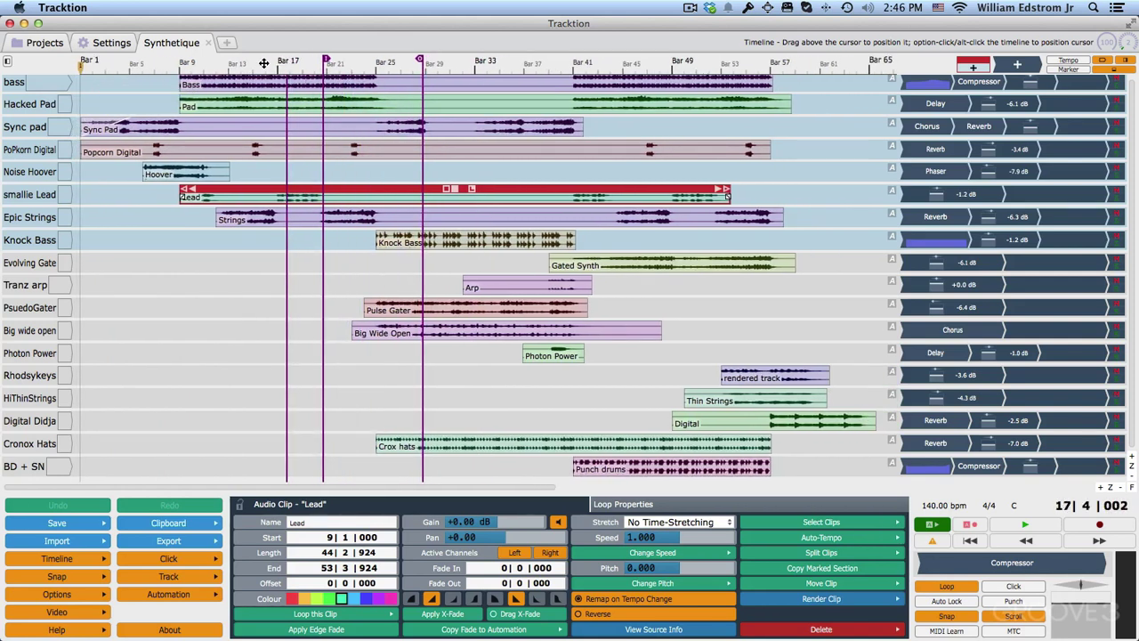
pyautogui.moveTo(263, 63); pyautogui.dragTo(182, 67)
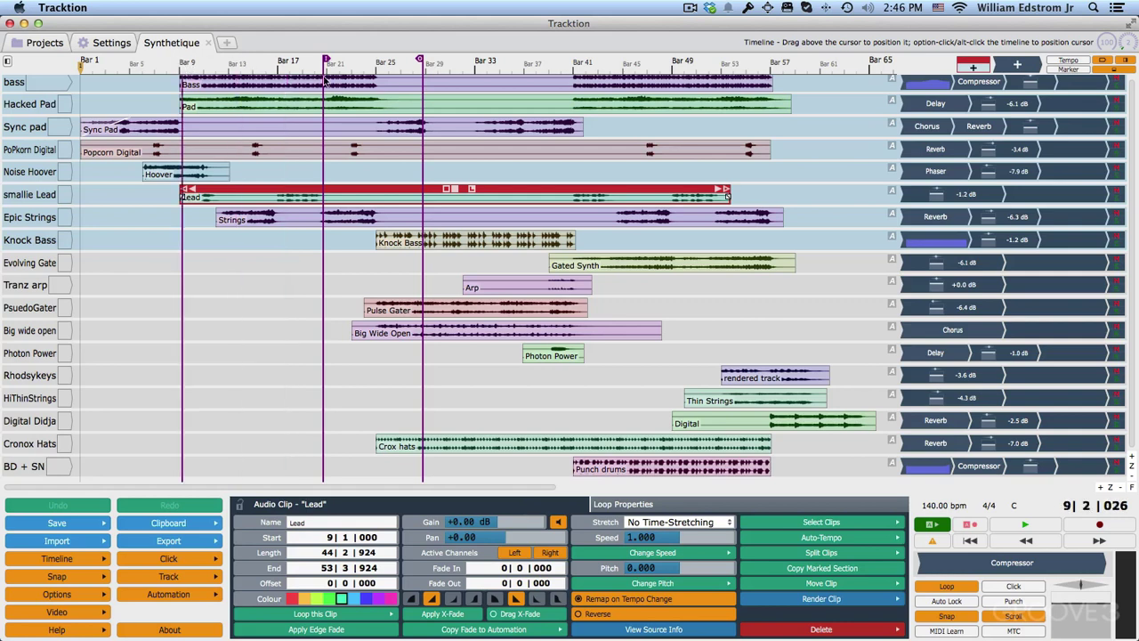
pyautogui.click(548, 68)
pyautogui.click(738, 63)
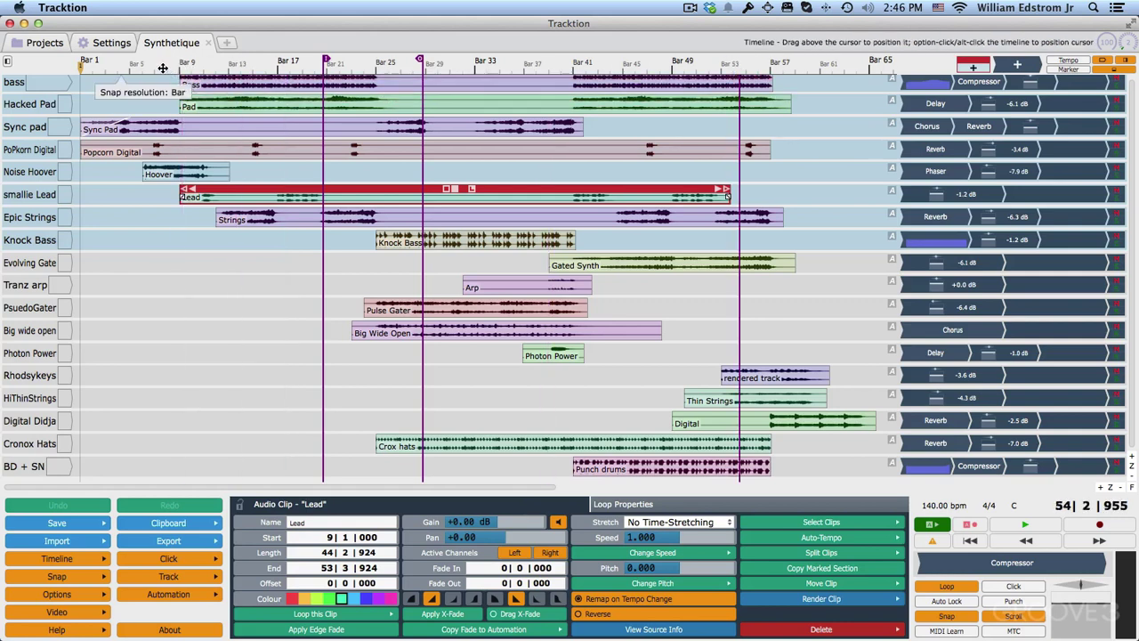
pyautogui.click(163, 68)
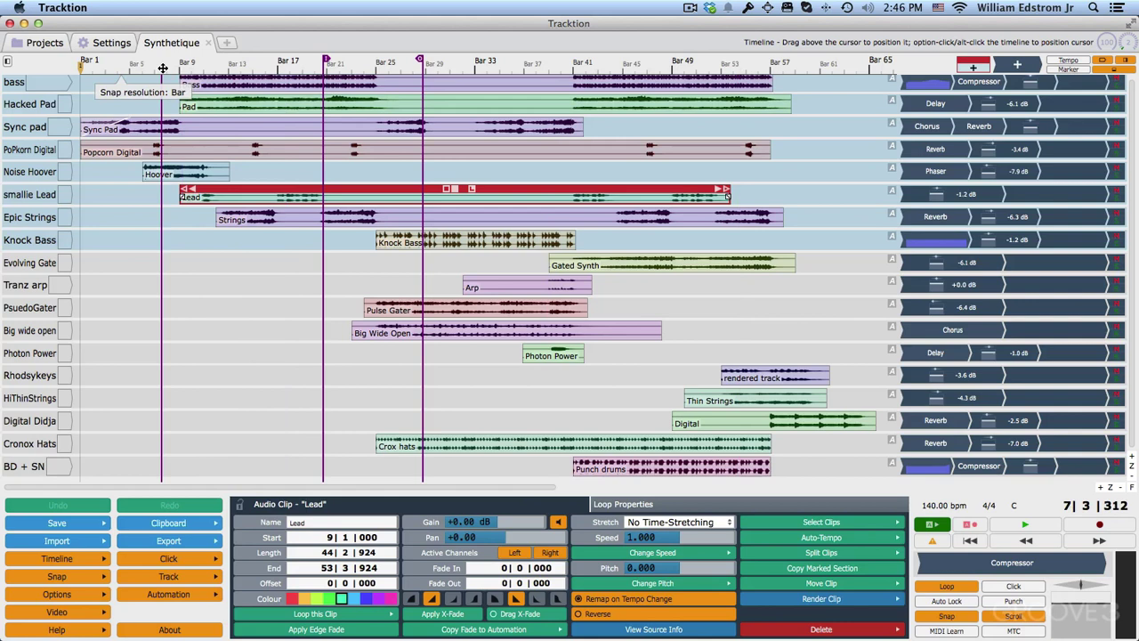
pyautogui.press('Home')
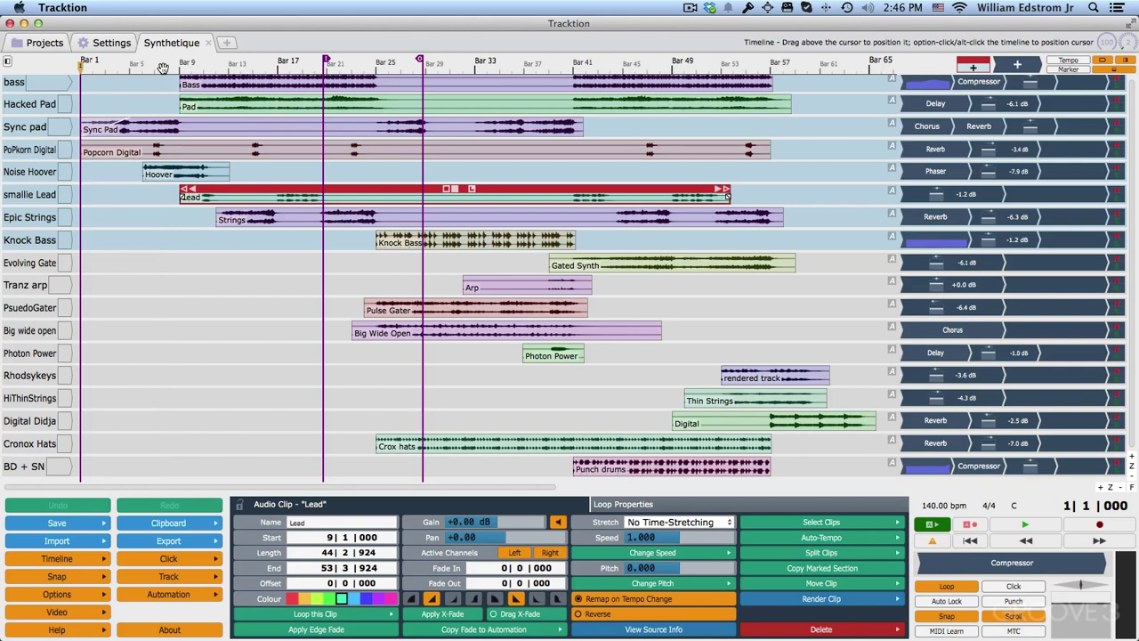
pyautogui.press('End')
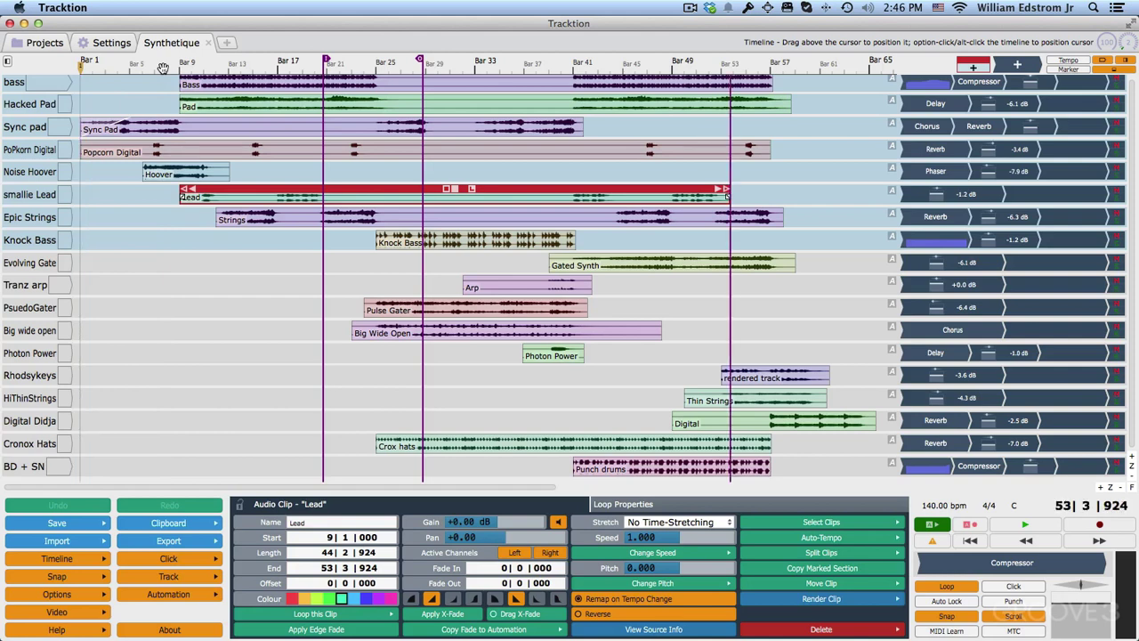
pyautogui.press('Home')
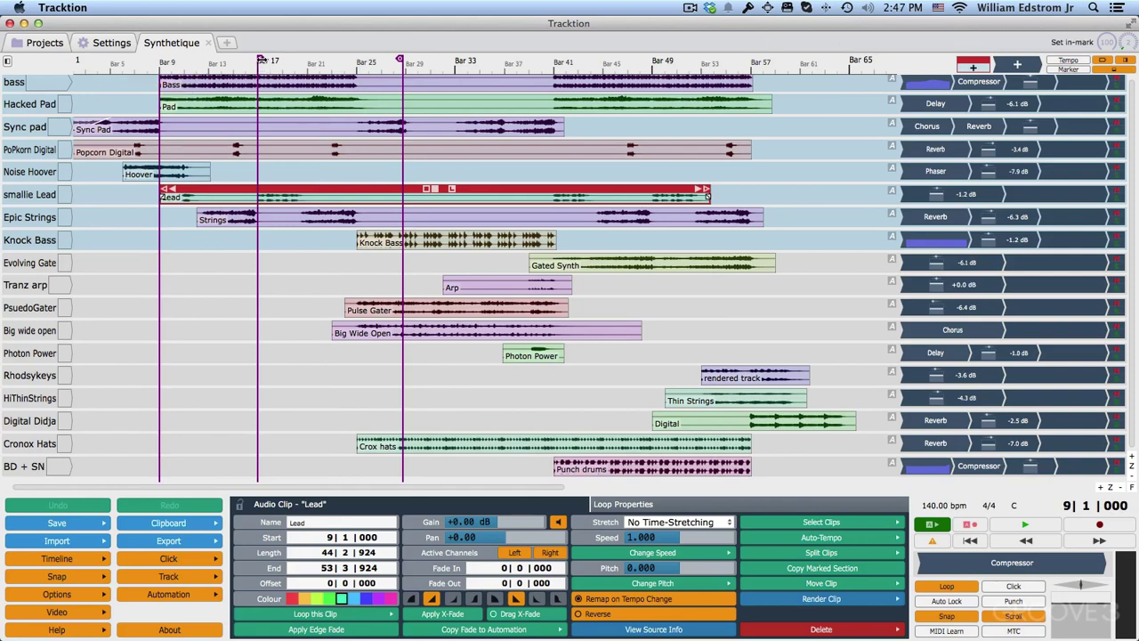
# Adjust the in and out marks, move the playhead to bar 53, and set the out mark there.
pyautogui.moveTo(261, 61)
pyautogui.mouseDown()
pyautogui.moveTo(210, 60)
pyautogui.moveTo(339, 60)
pyautogui.moveTo(227, 61)
pyautogui.moveTo(258, 59)
pyautogui.mouseUp()
pyautogui.moveTo(401, 61); pyautogui.dragTo(354, 60)
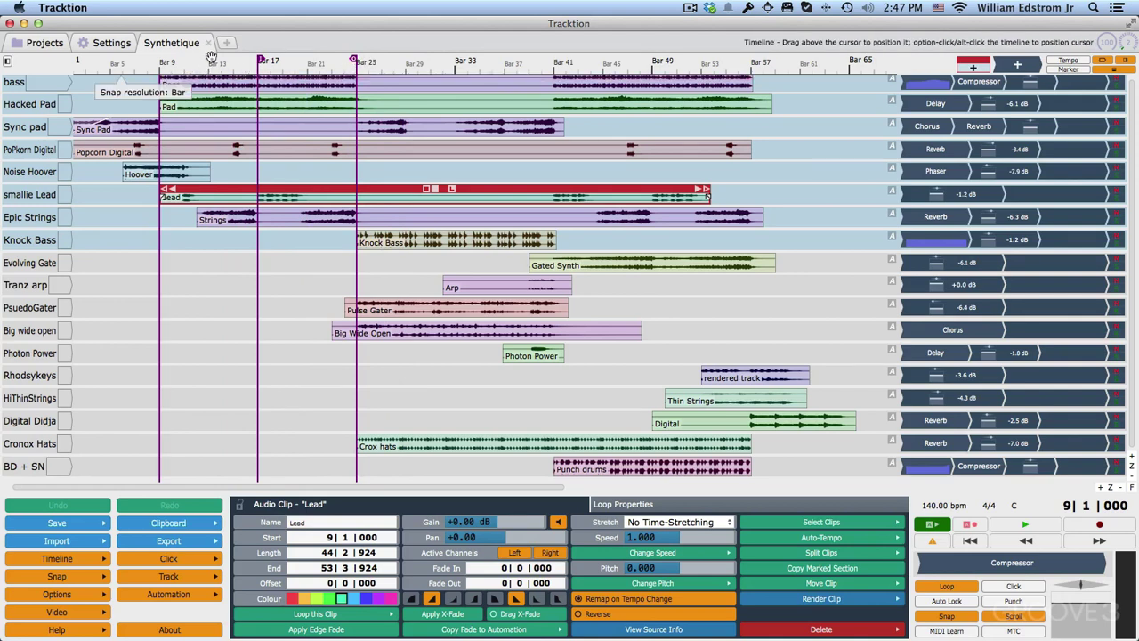
pyautogui.moveTo(153, 260); pyautogui.dragTo(198, 295)
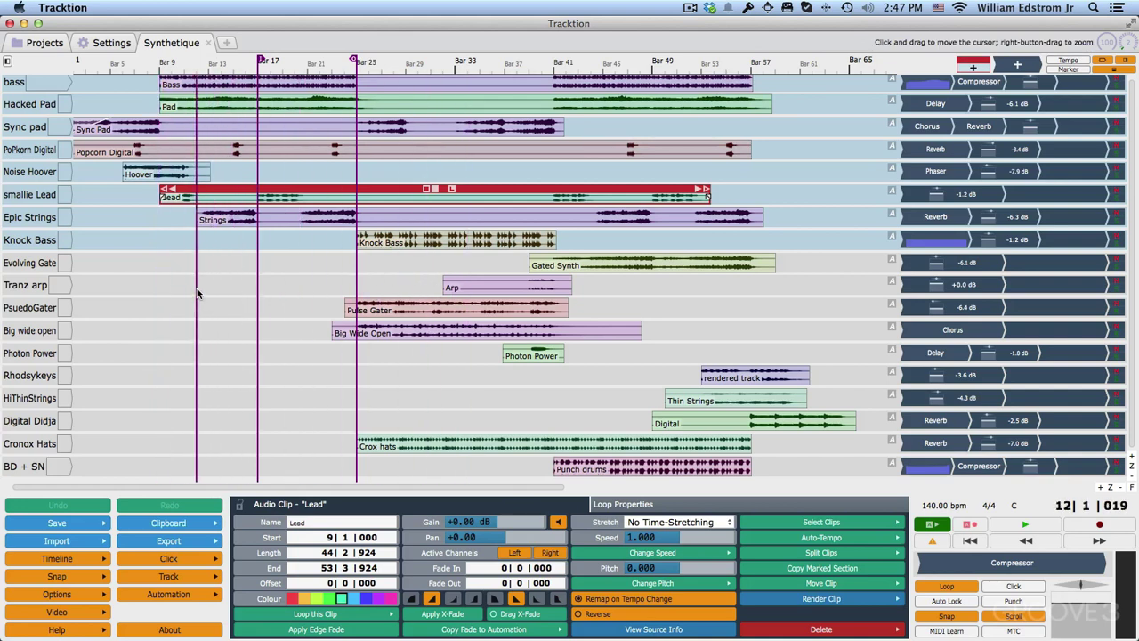
pyautogui.click(320, 263)
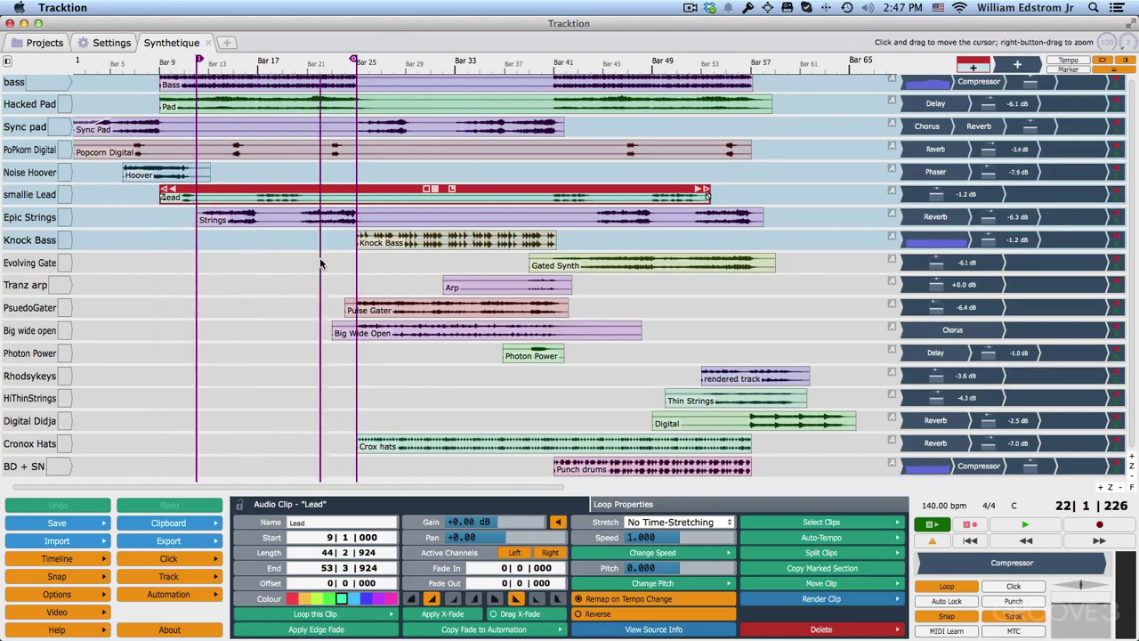
pyautogui.moveTo(320, 262); pyautogui.dragTo(706, 304)
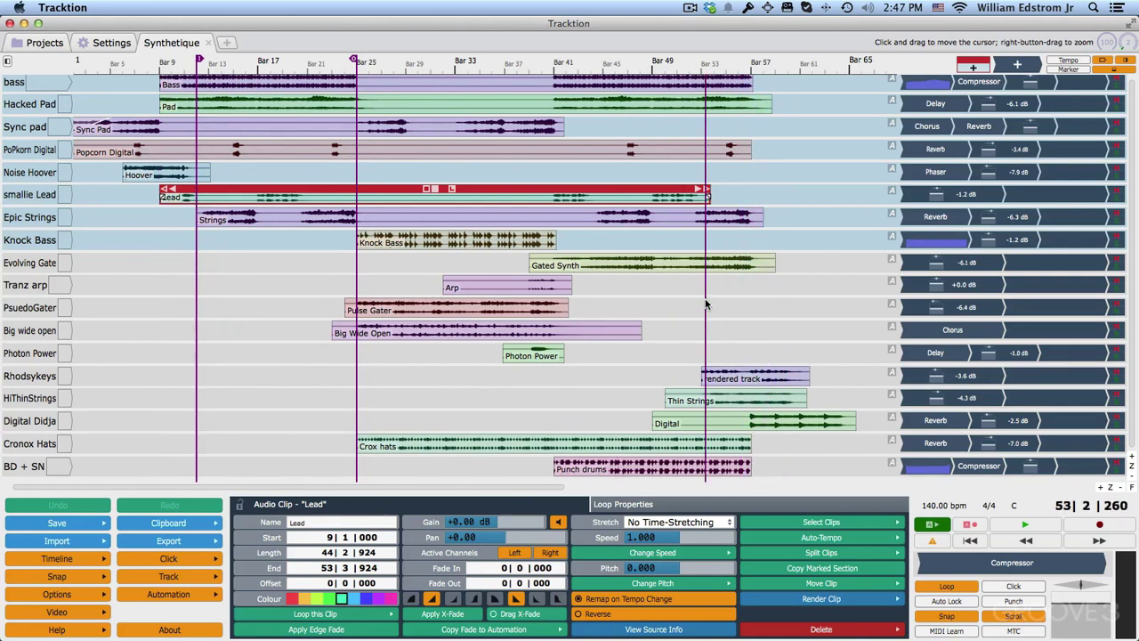
pyautogui.press('o')
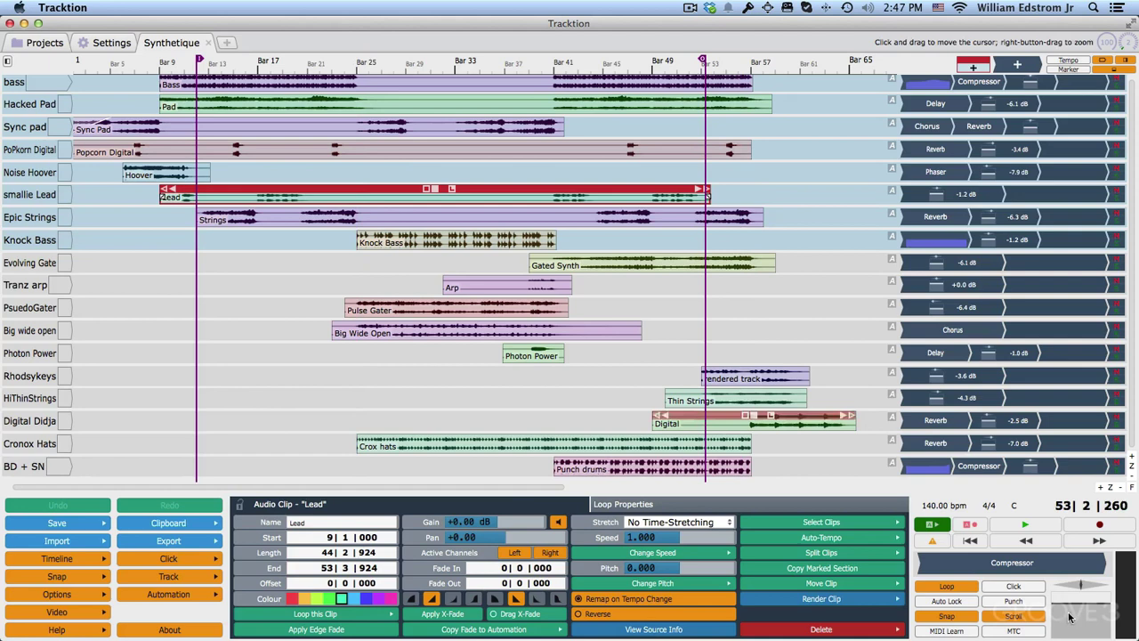
# Toggle the Loop button until loop playback is off.
pyautogui.click(941, 590)
pyautogui.click(941, 590)
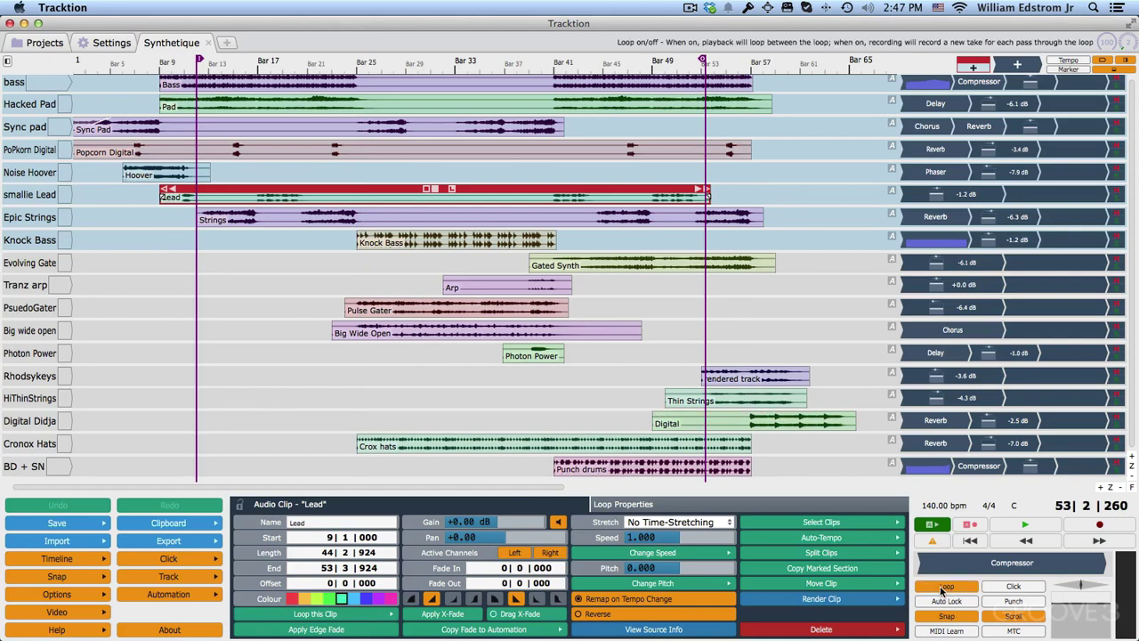
pyautogui.click(941, 590)
pyautogui.click(941, 590)
pyautogui.click(941, 590)
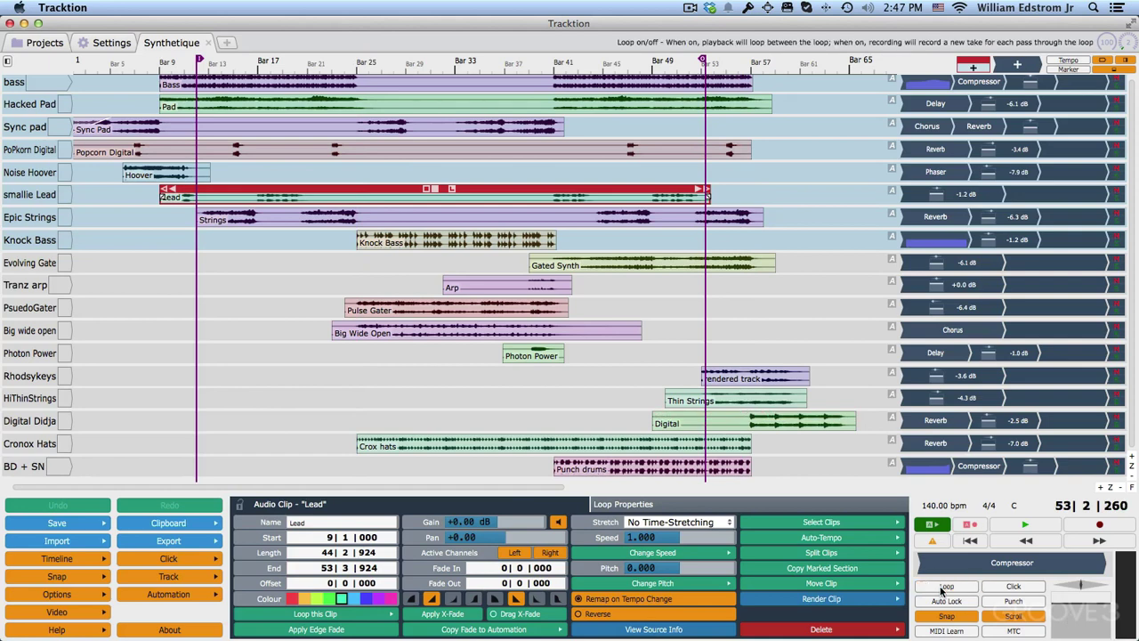
pyautogui.click(941, 590)
pyautogui.click(941, 590)
pyautogui.click(942, 590)
pyautogui.click(942, 590)
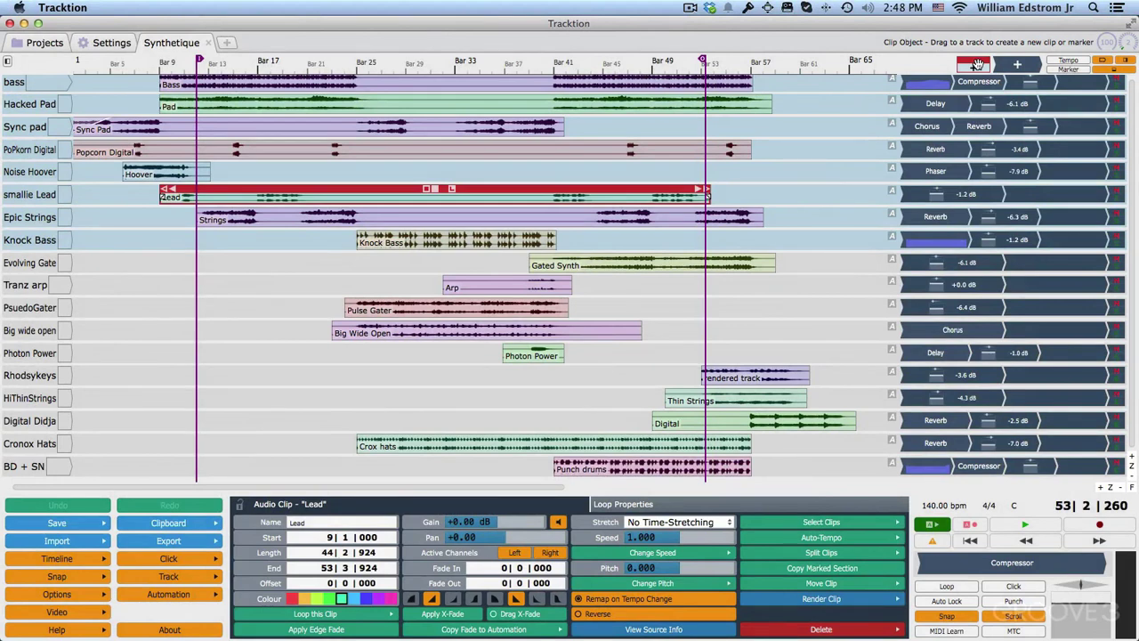
pyautogui.moveTo(976, 65); pyautogui.dragTo(224, 385)
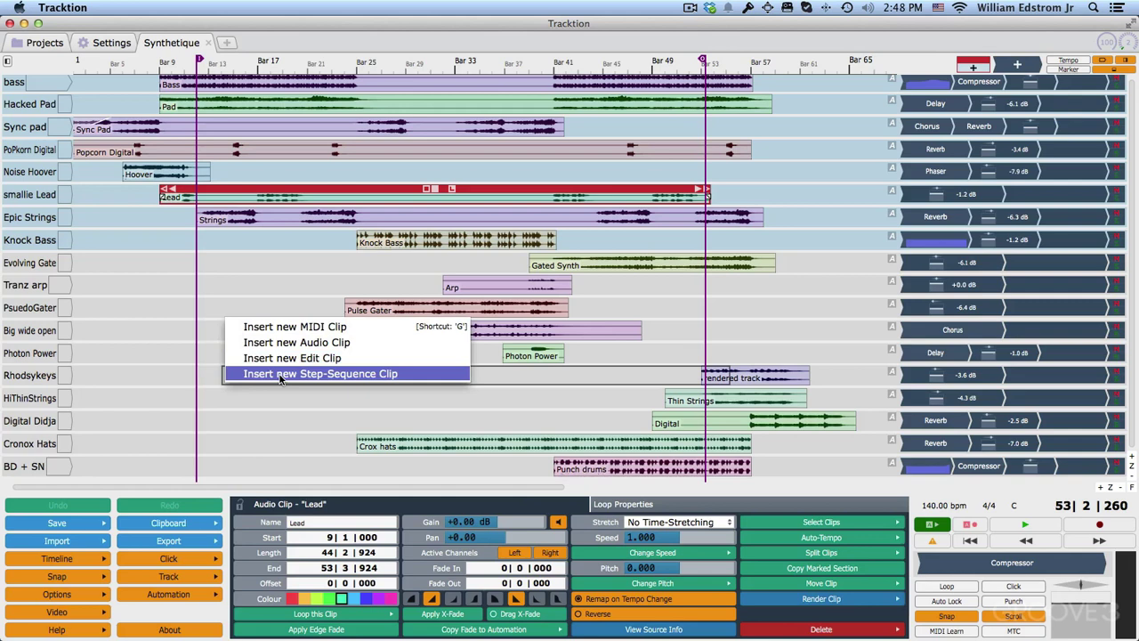
pyautogui.click(302, 328)
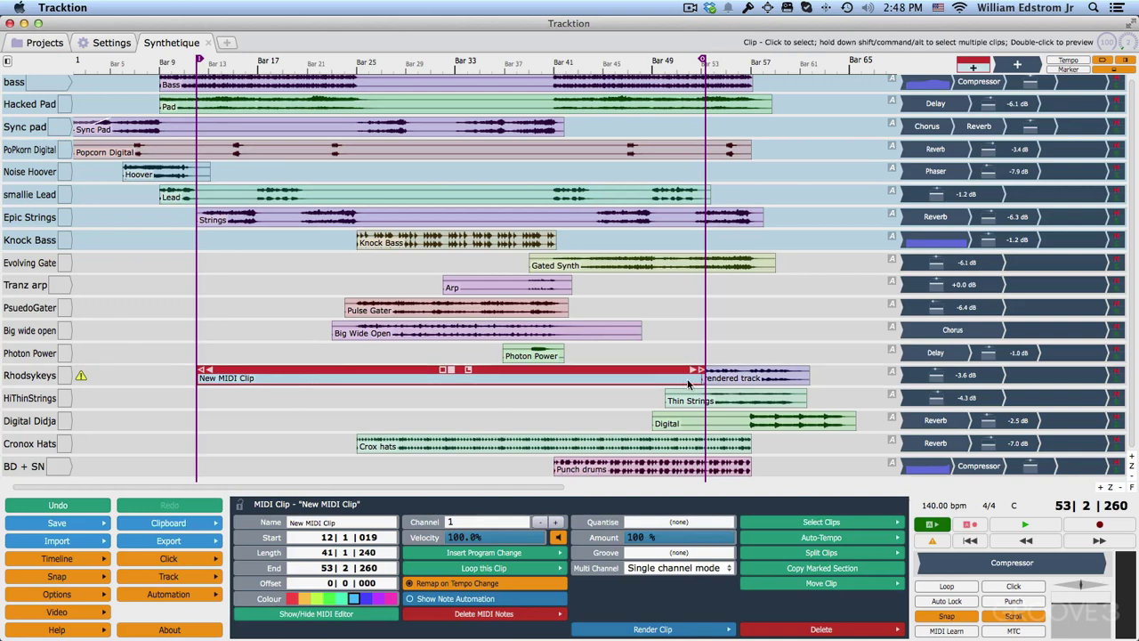
pyautogui.moveTo(700, 372); pyautogui.dragTo(392, 375)
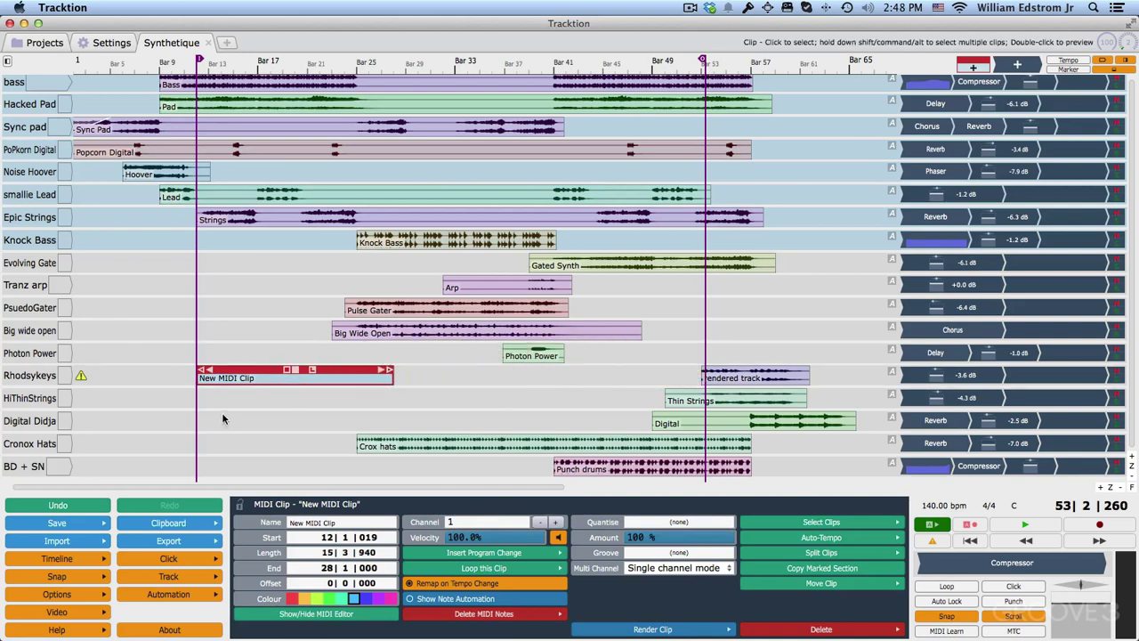
pyautogui.press('Delete')
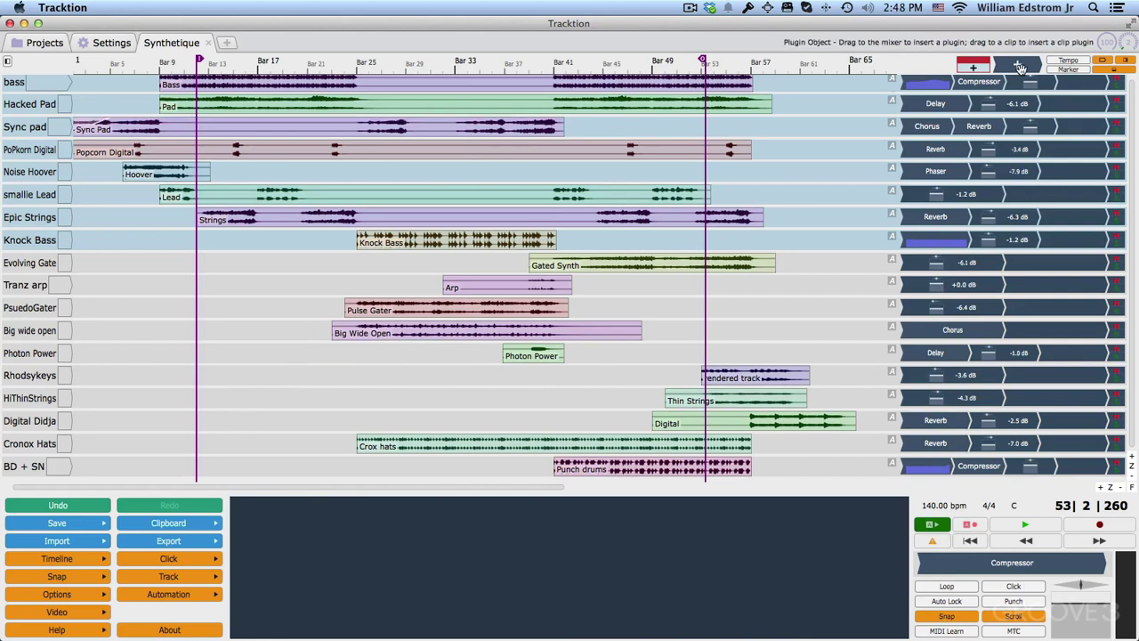
# Add and then delete a 4-Band Equaliser on the bass track, then browse third-party plugins before PoPkorn Digital's Reverb.
pyautogui.moveTo(1020, 68); pyautogui.dragTo(950, 80)
pyautogui.moveTo(921, 89)
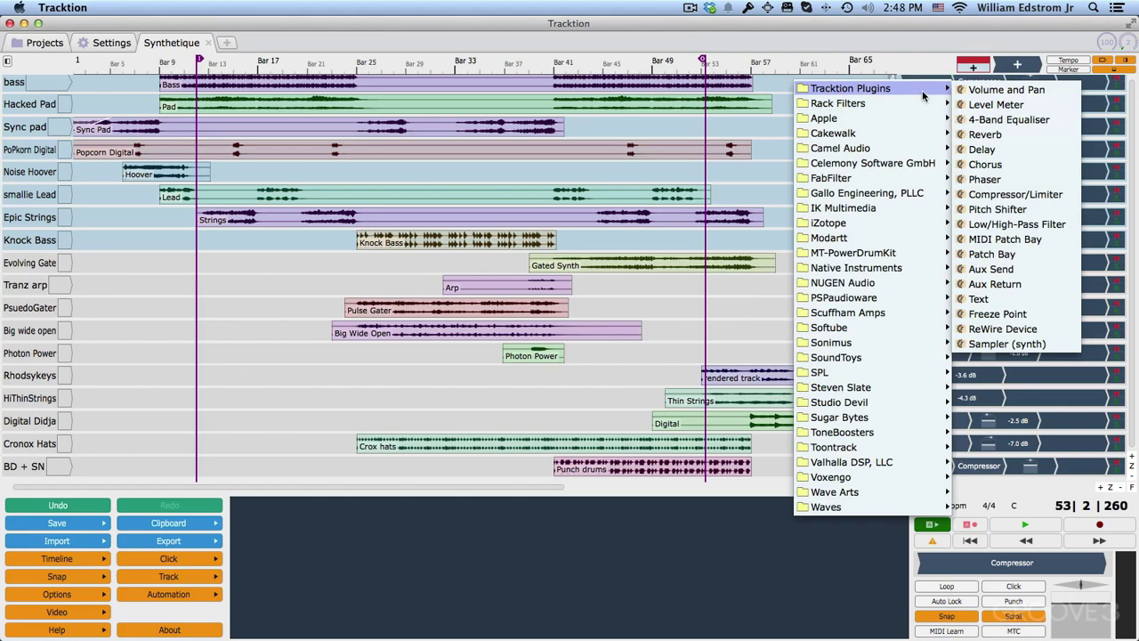
pyautogui.click(1018, 119)
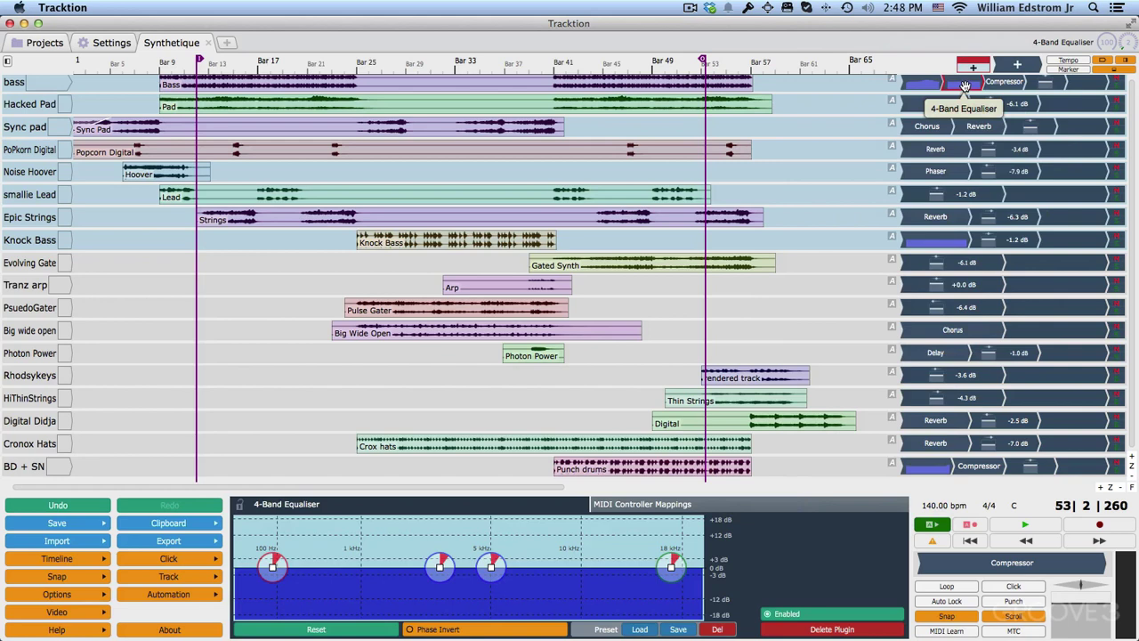
pyautogui.press('Delete')
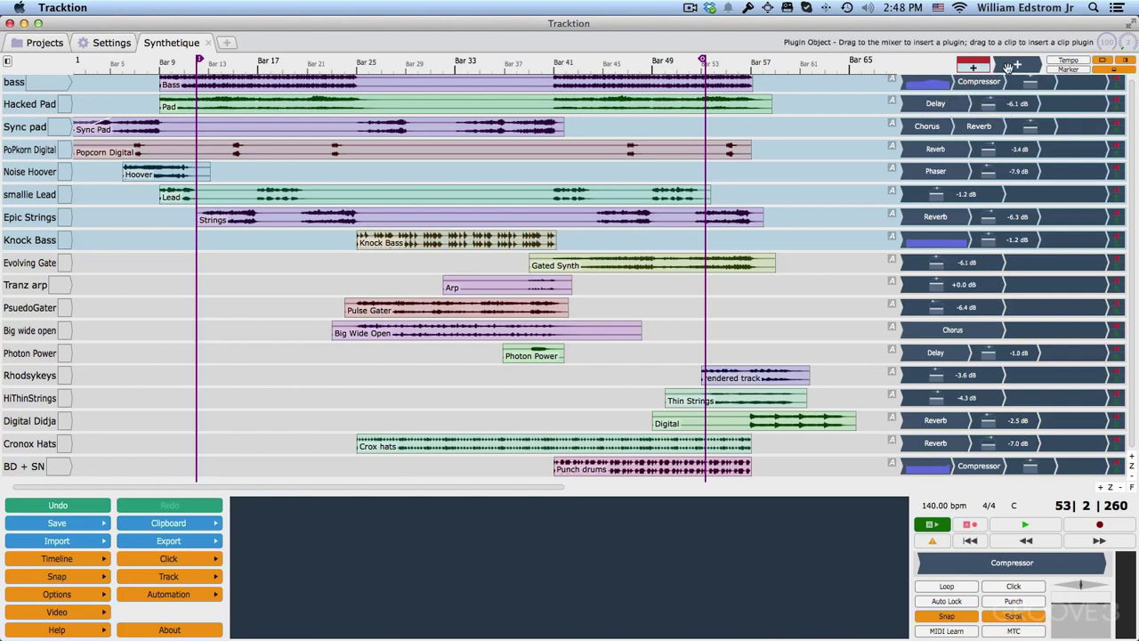
pyautogui.moveTo(1008, 66); pyautogui.dragTo(968, 155)
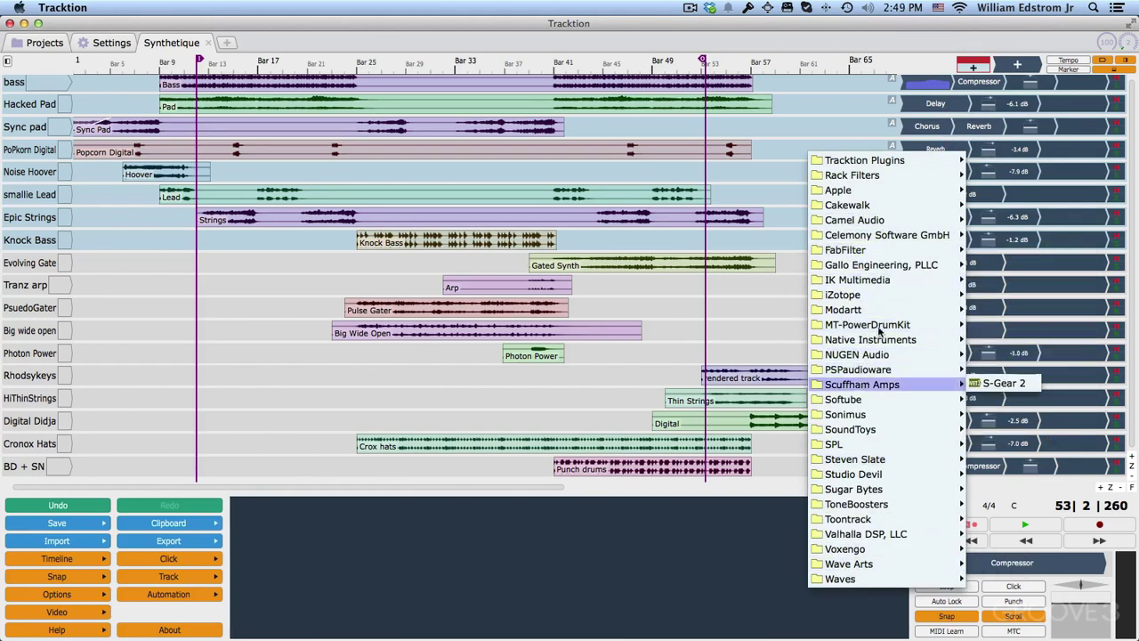
pyautogui.click(987, 77)
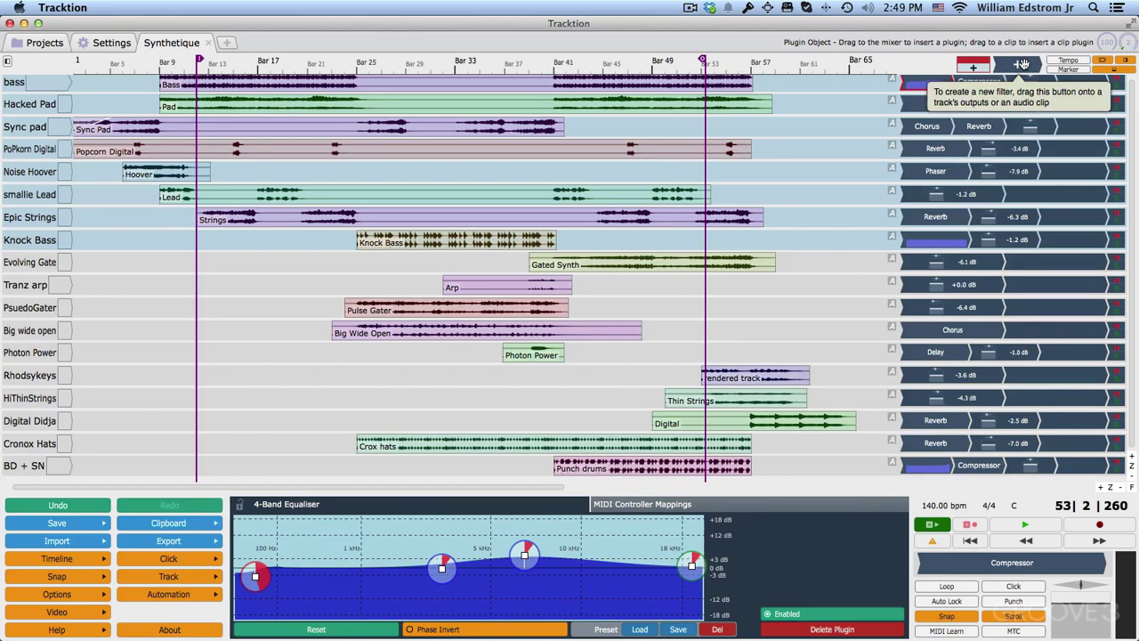
# Open the side browser's Plugins list and try dragging API-560 Mono onto PoPkorn Digital's effects.
pyautogui.press('b')
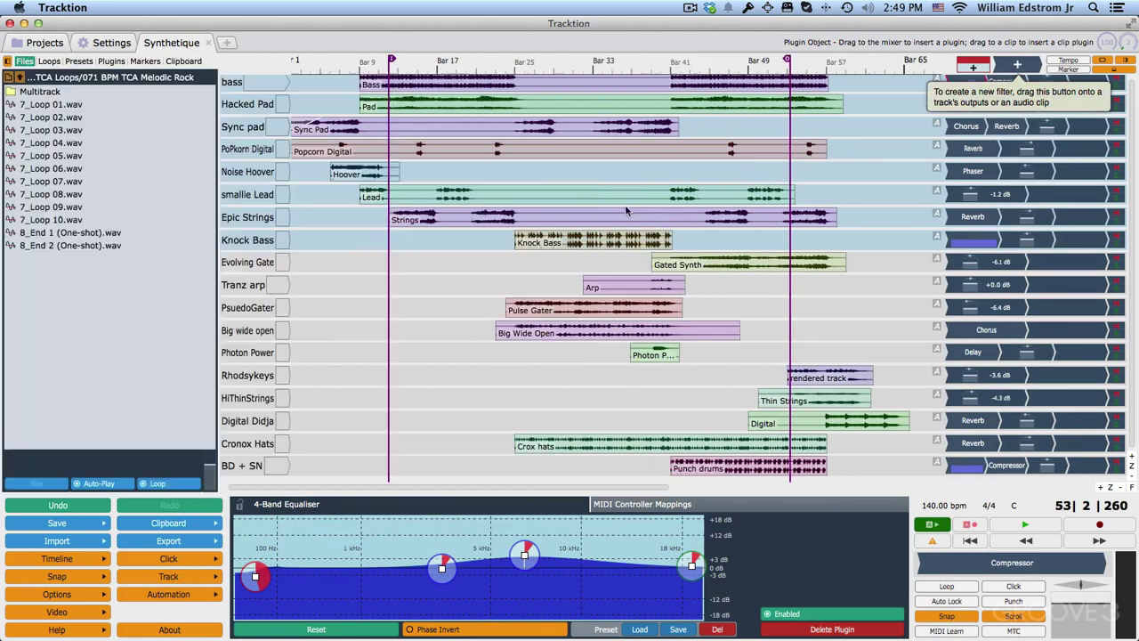
pyautogui.click(106, 64)
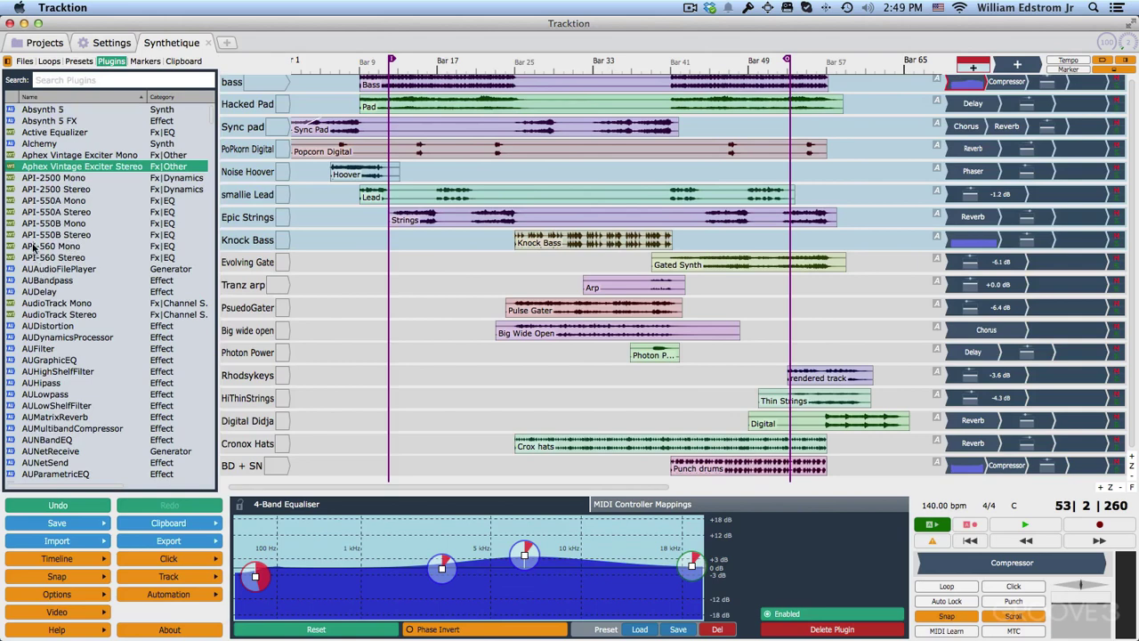
pyautogui.moveTo(33, 249); pyautogui.dragTo(998, 179)
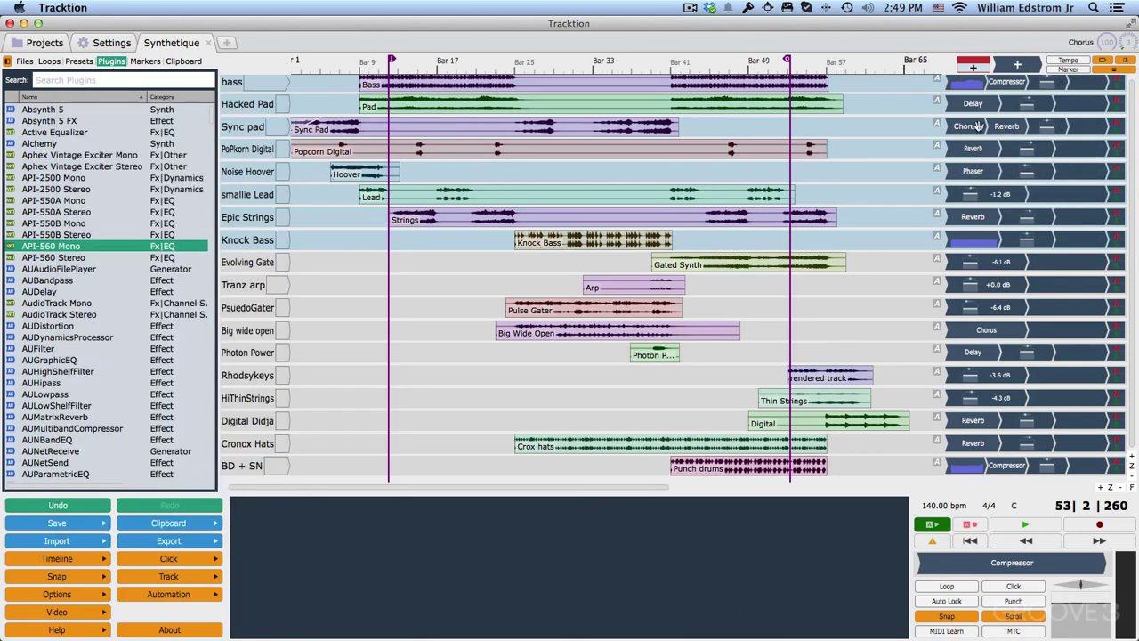
# Insert a Tracktion Chorus ahead of Sync pad's Reverb through its Add new plugin menu.
pyautogui.click(1008, 127)
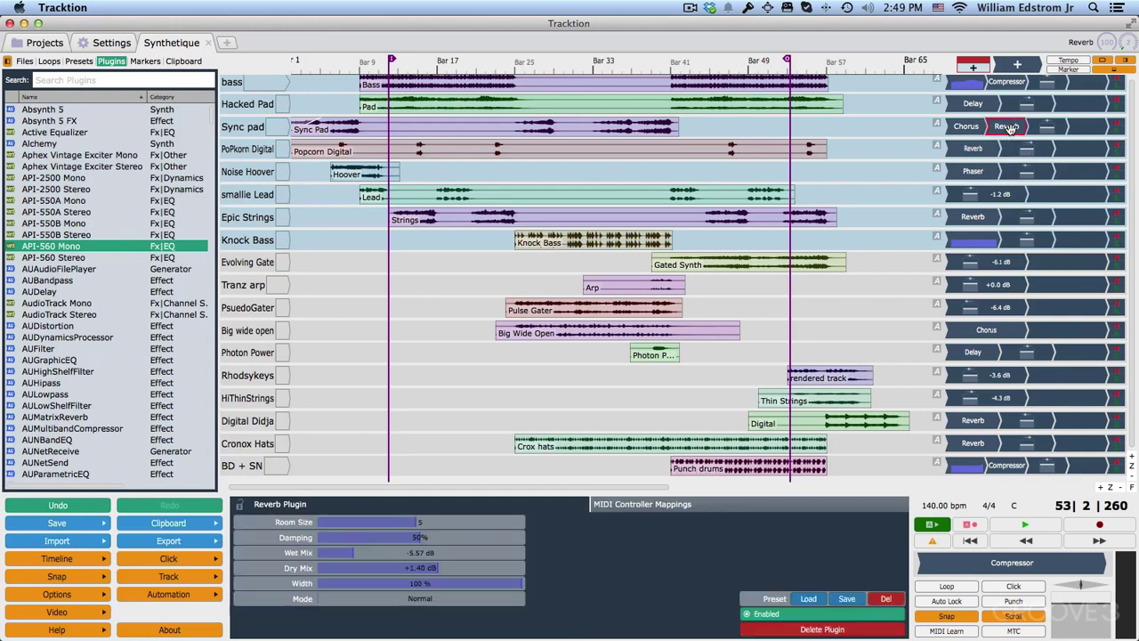
pyautogui.rightClick(1008, 127)
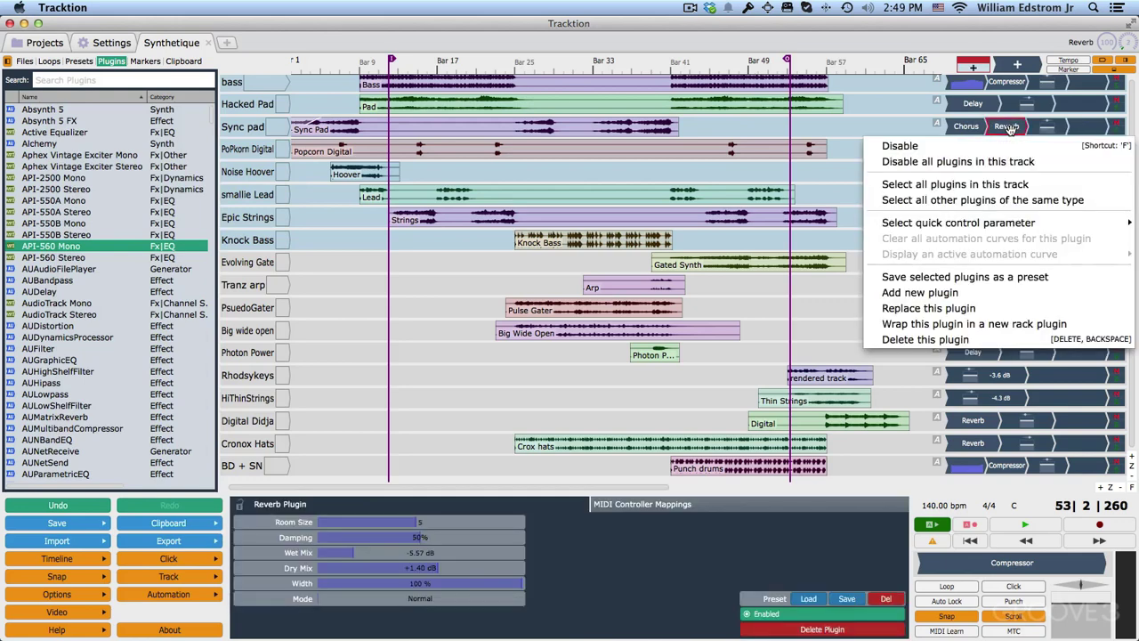
pyautogui.click(931, 295)
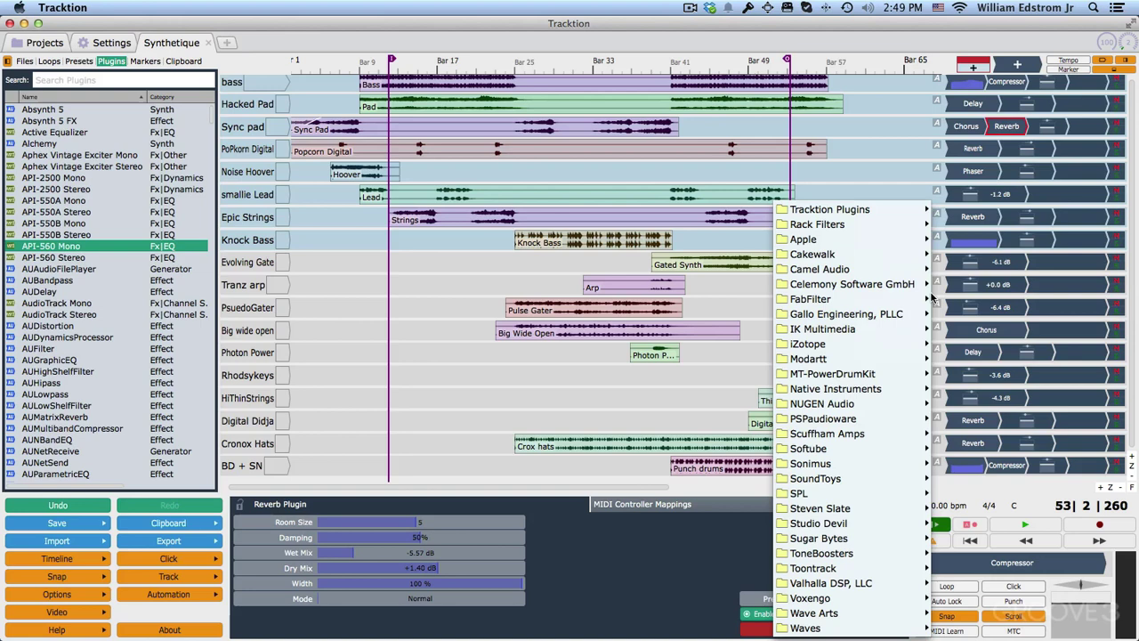
pyautogui.moveTo(923, 214)
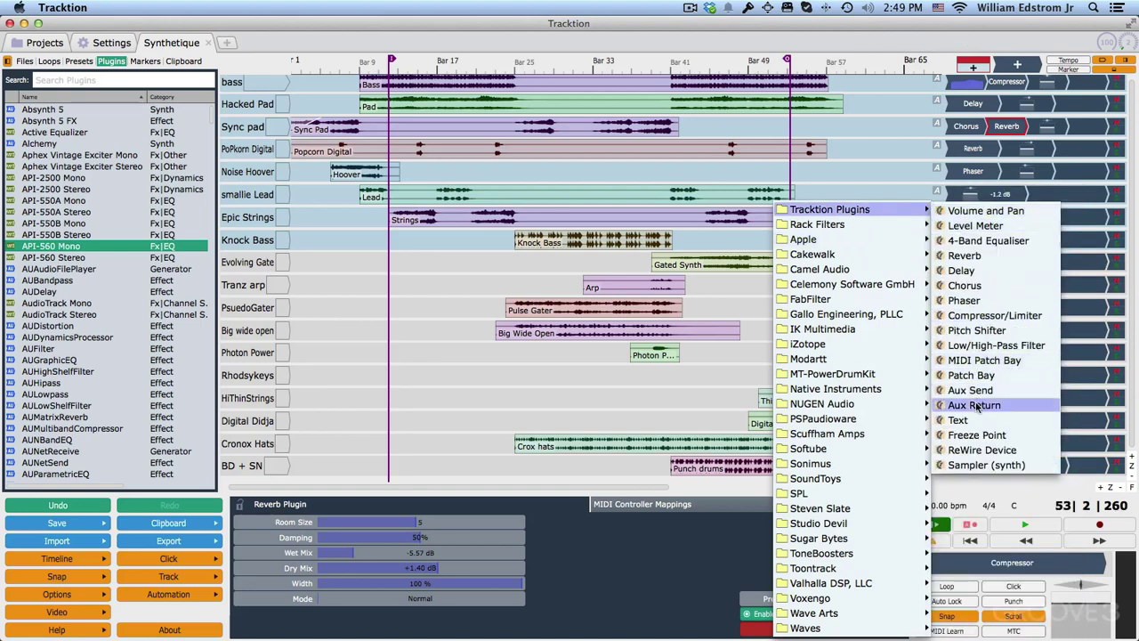
pyautogui.click(970, 284)
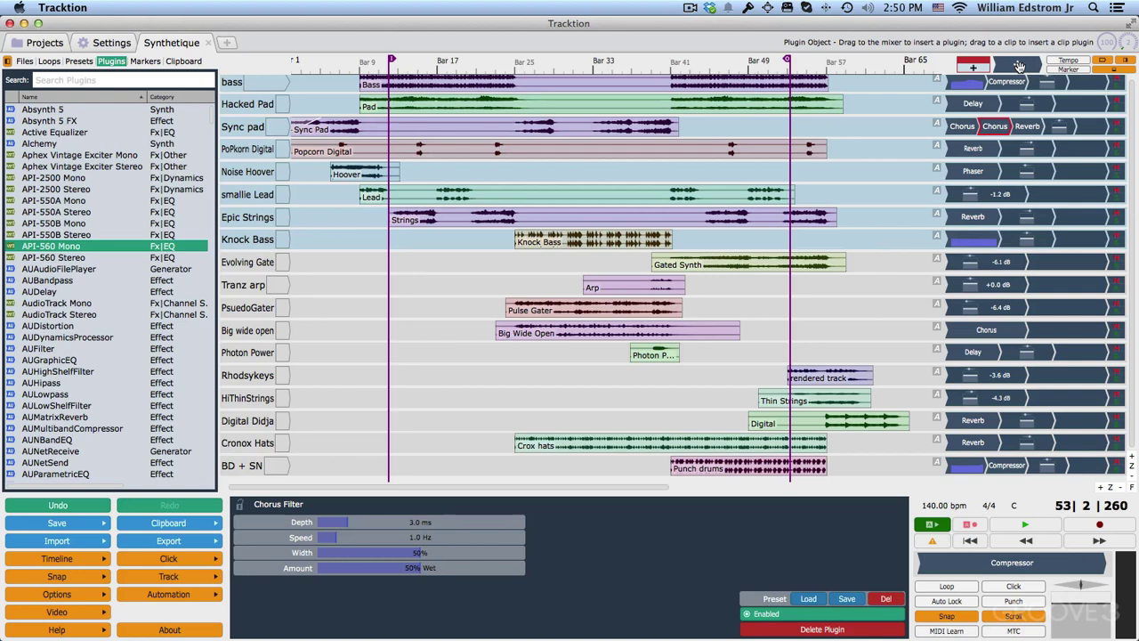
# Drop a Phaser clip plugin onto the Popcorn Digital clip, then delete it.
pyautogui.moveTo(1019, 68)
pyautogui.mouseDown()
pyautogui.moveTo(957, 115)
pyautogui.moveTo(997, 194)
pyautogui.moveTo(965, 171)
pyautogui.moveTo(1015, 191)
pyautogui.moveTo(1010, 207)
pyautogui.moveTo(832, 155)
pyautogui.moveTo(610, 141)
pyautogui.mouseUp()
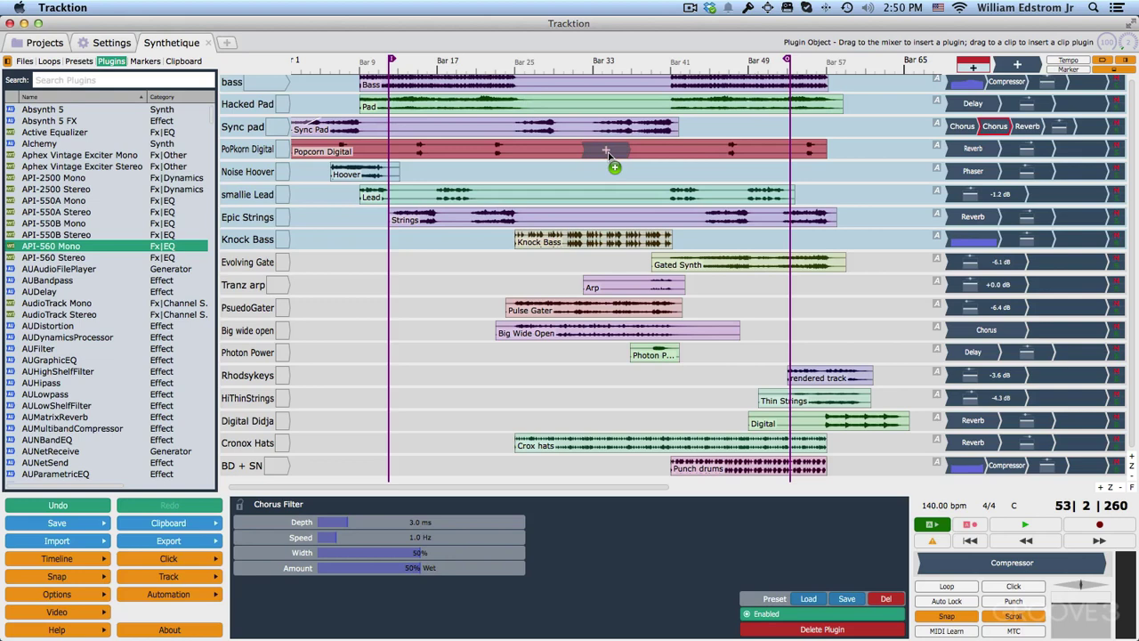
pyautogui.moveTo(609, 156); pyautogui.dragTo(609, 158)
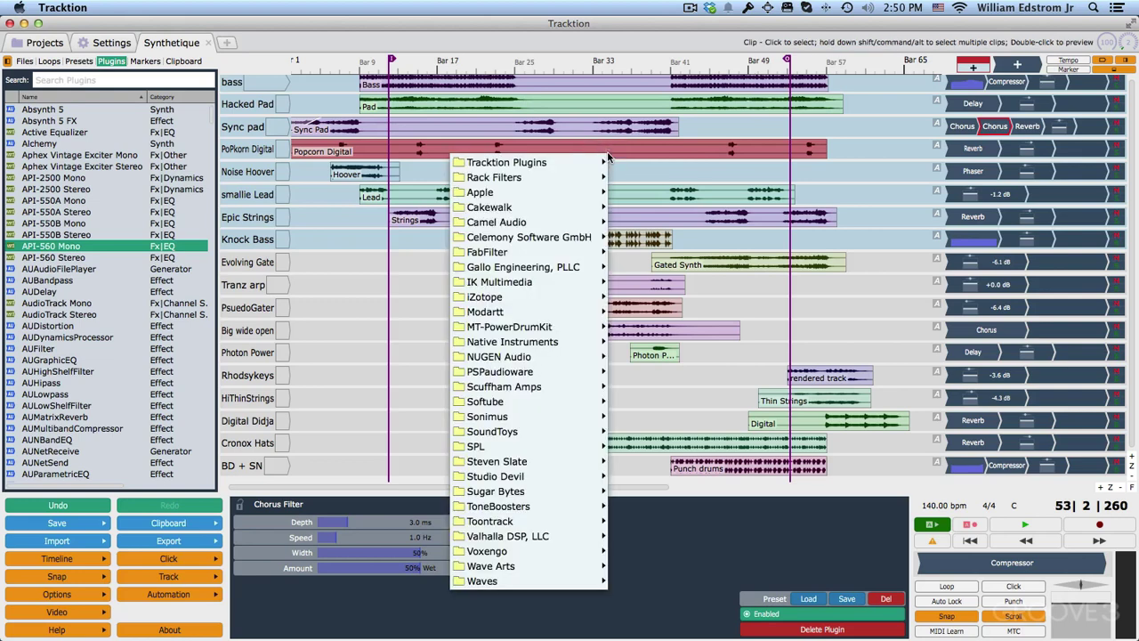
pyautogui.moveTo(603, 164)
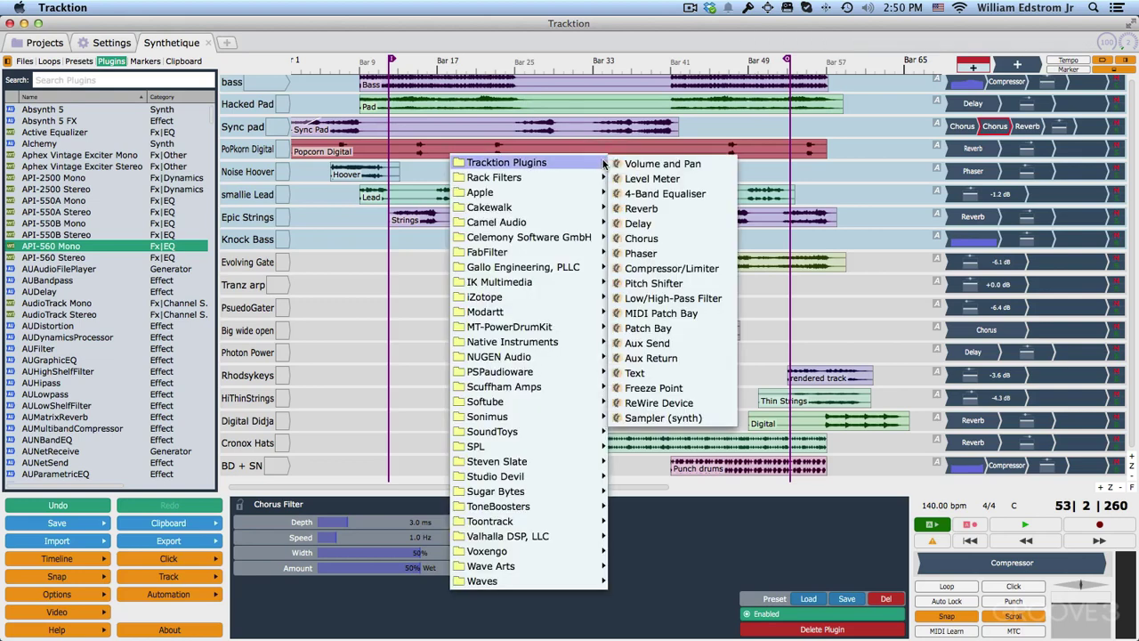
pyautogui.click(641, 253)
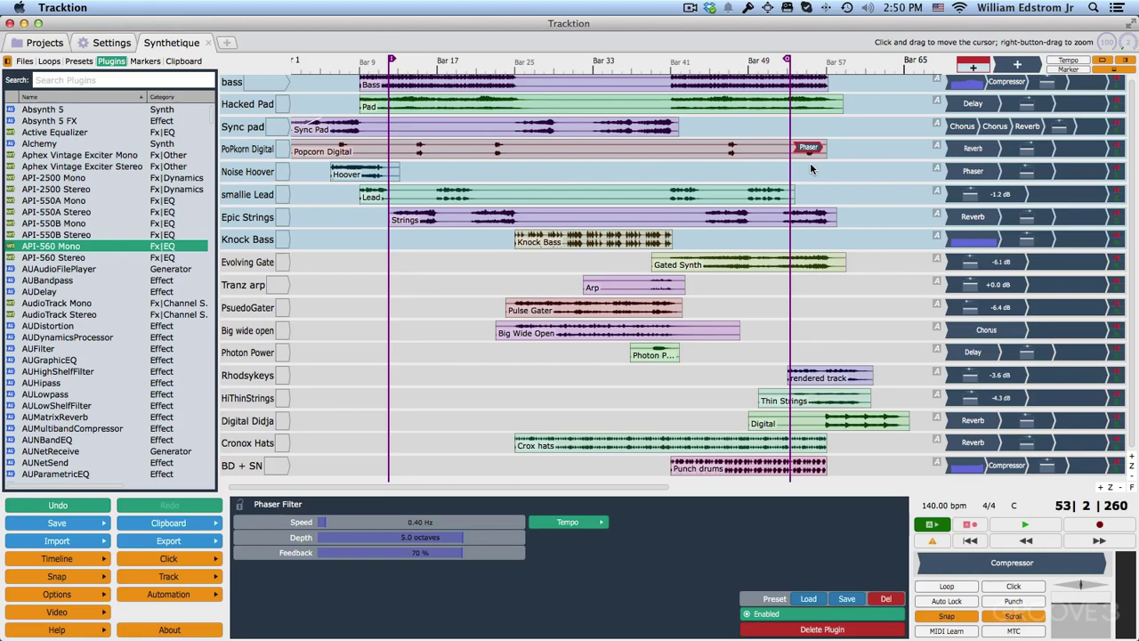
pyautogui.press('Delete')
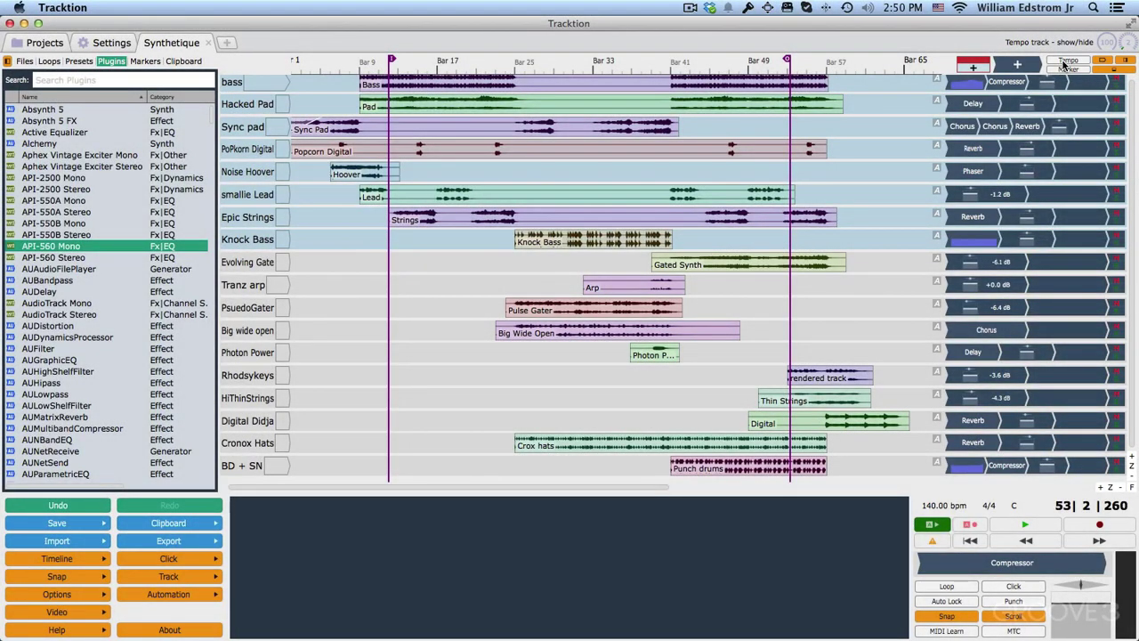
# Reveal the Tempo track above the bass track.
pyautogui.click(1064, 65)
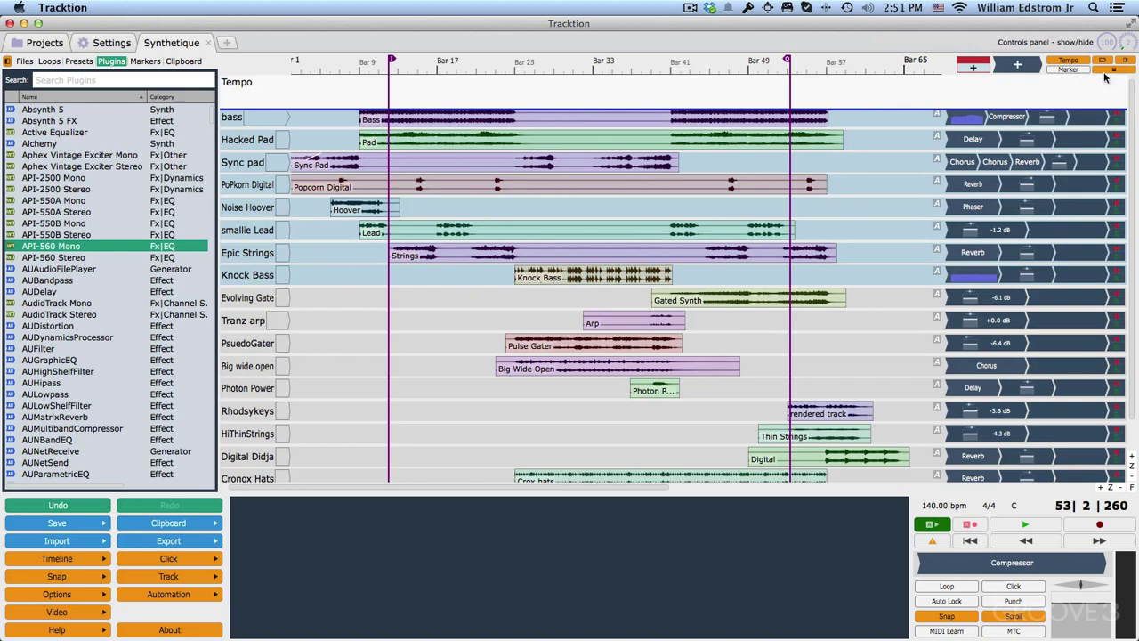
# Toggle the marker B&B and marker TC tracks on and off at the top of the edit.
pyautogui.click(1070, 71)
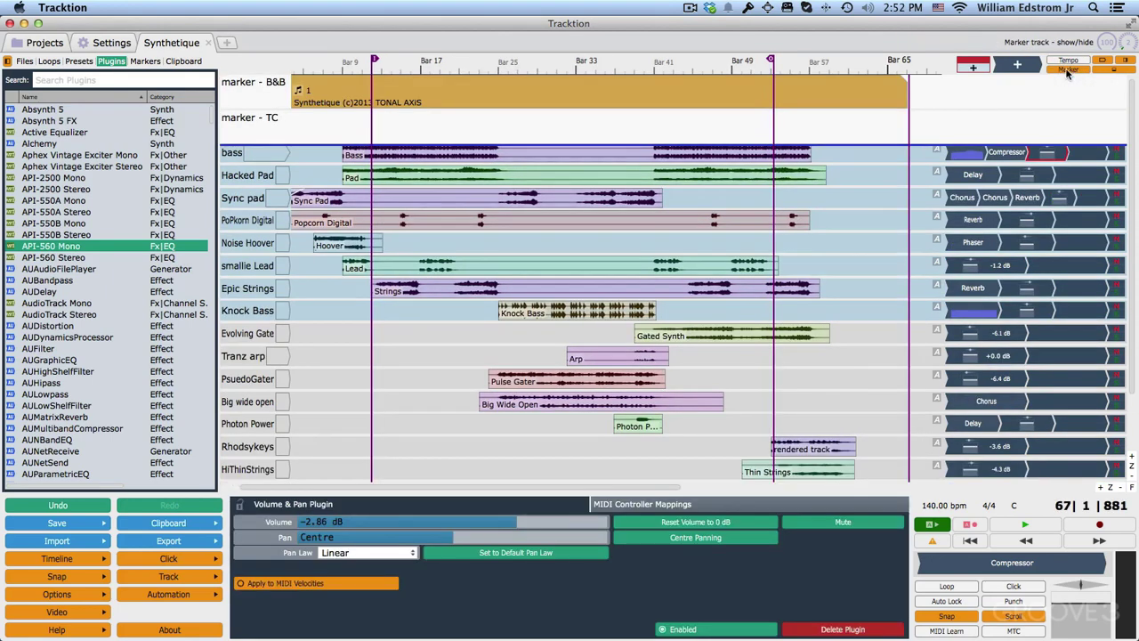
pyautogui.click(1067, 71)
pyautogui.click(1067, 71)
pyautogui.click(1067, 71)
pyautogui.click(1066, 71)
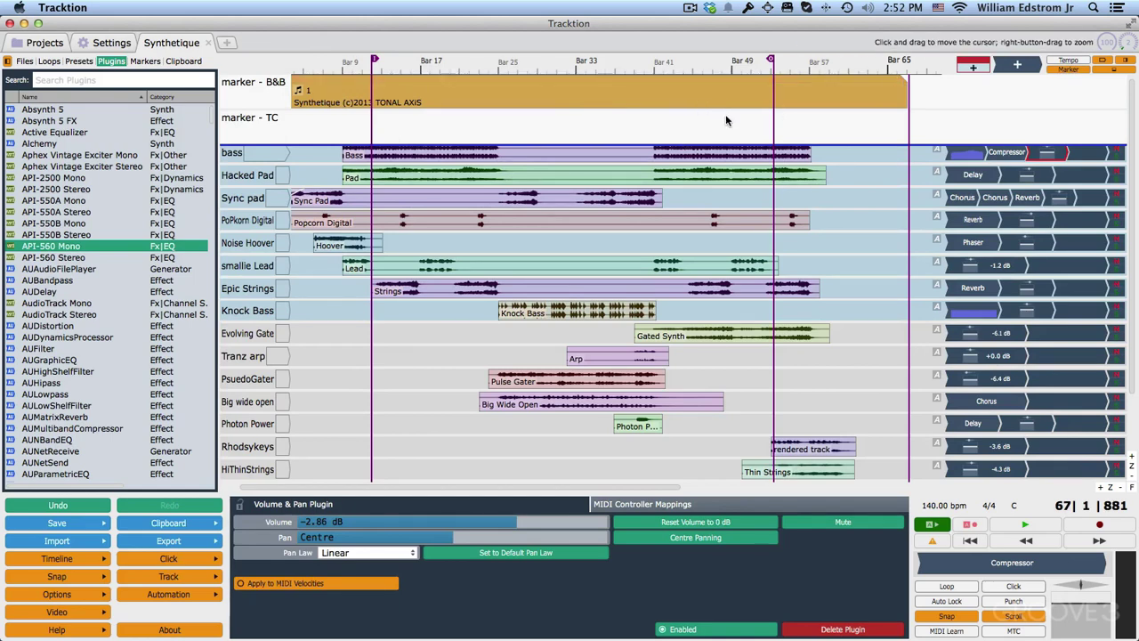
pyautogui.scroll(-3, 726, 114)
pyautogui.scroll(1, 725, 115)
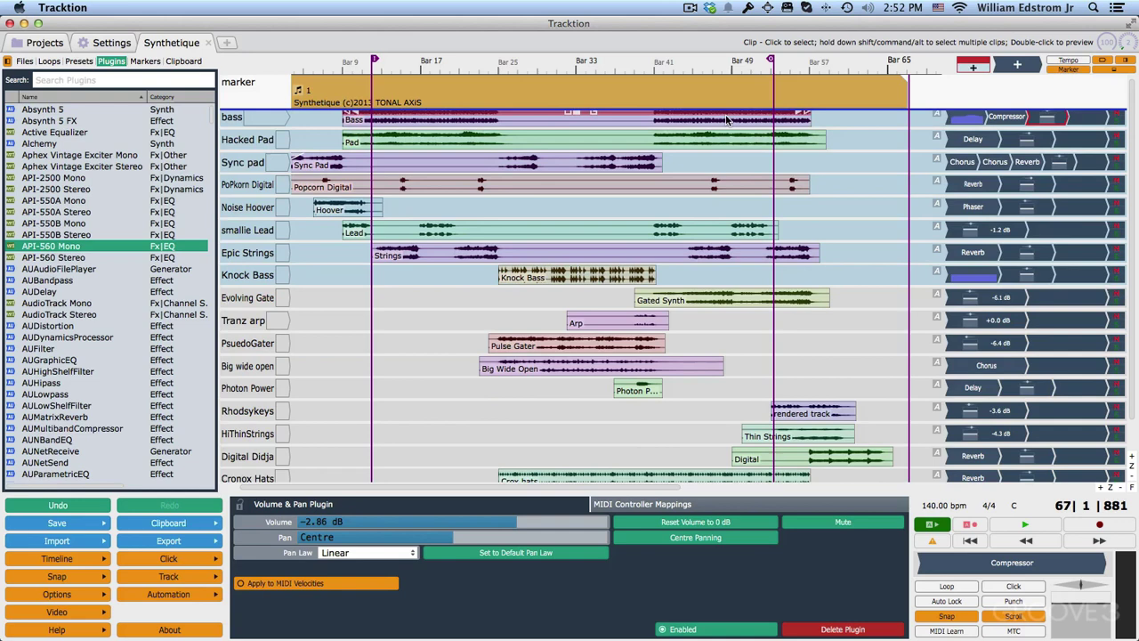
pyautogui.scroll(1, 725, 118)
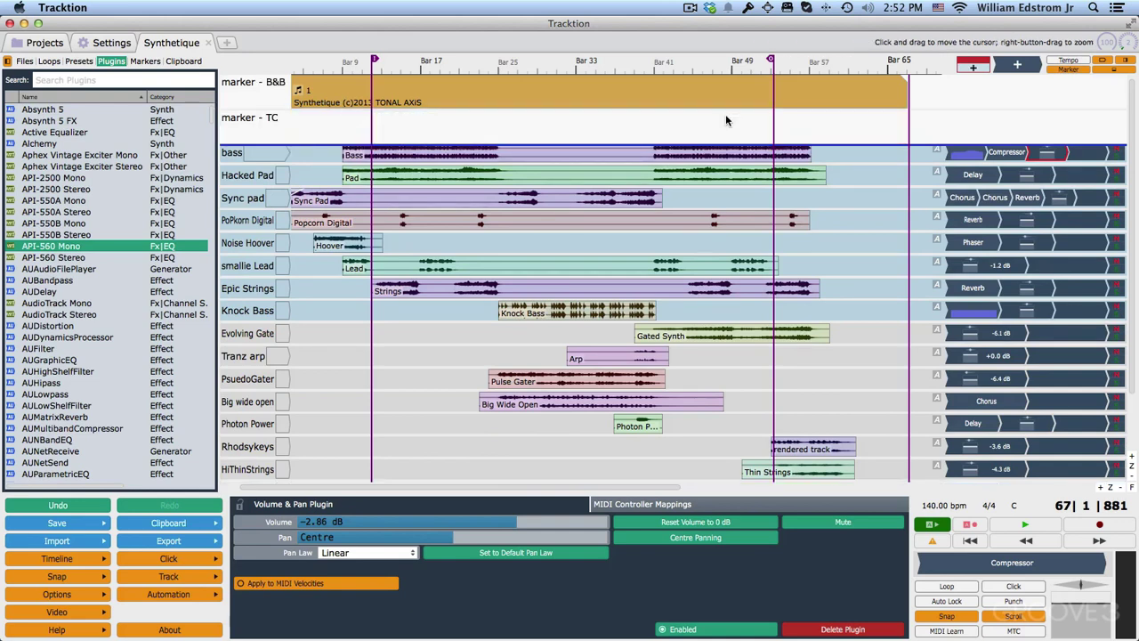
pyautogui.scroll(-2, 725, 115)
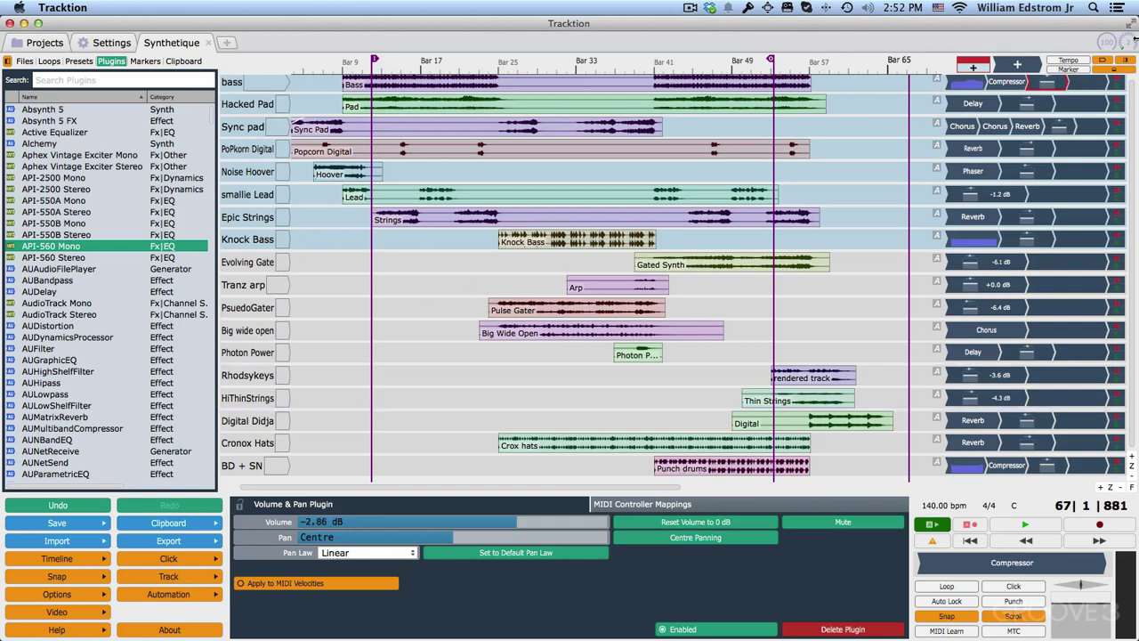
# Assign Input 1 as the bass track's input device.
pyautogui.click(282, 265)
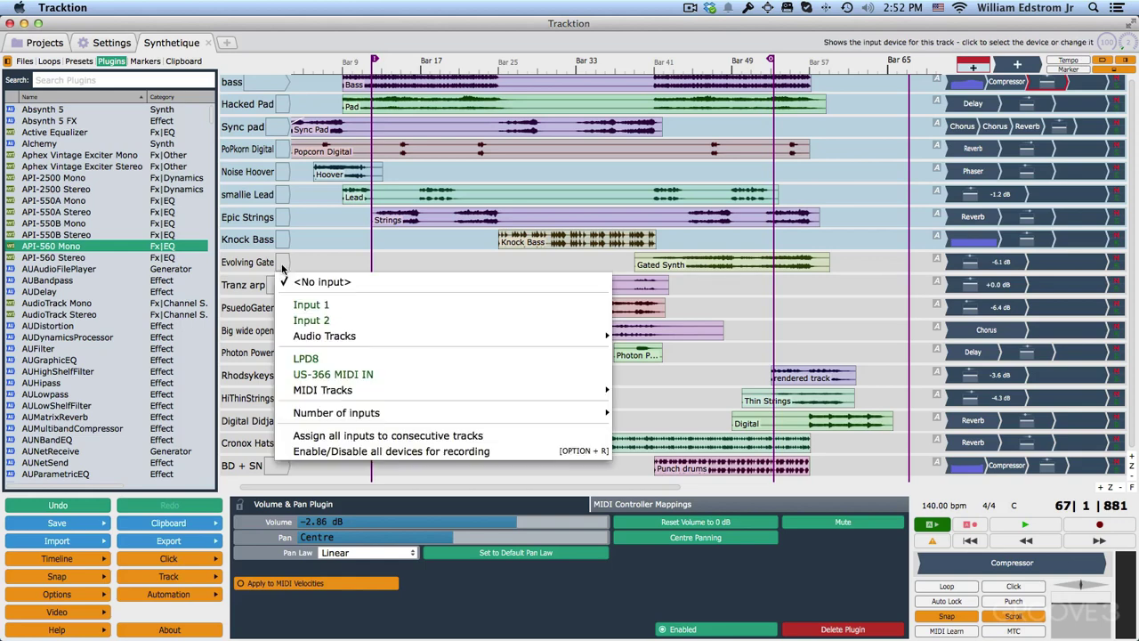
pyautogui.click(253, 85)
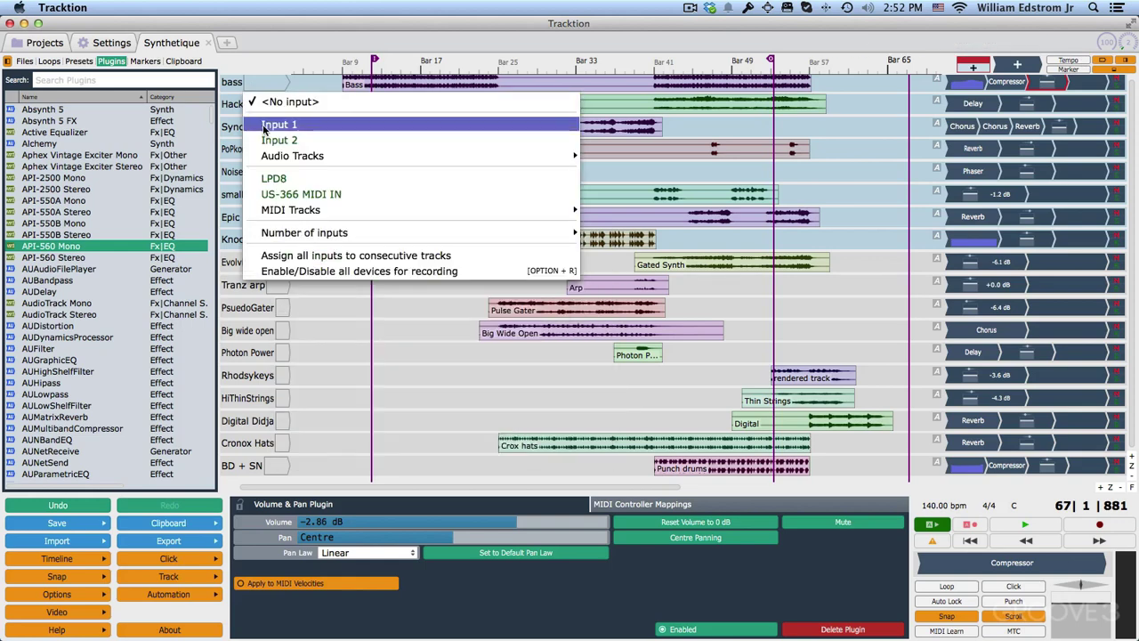
pyautogui.click(264, 125)
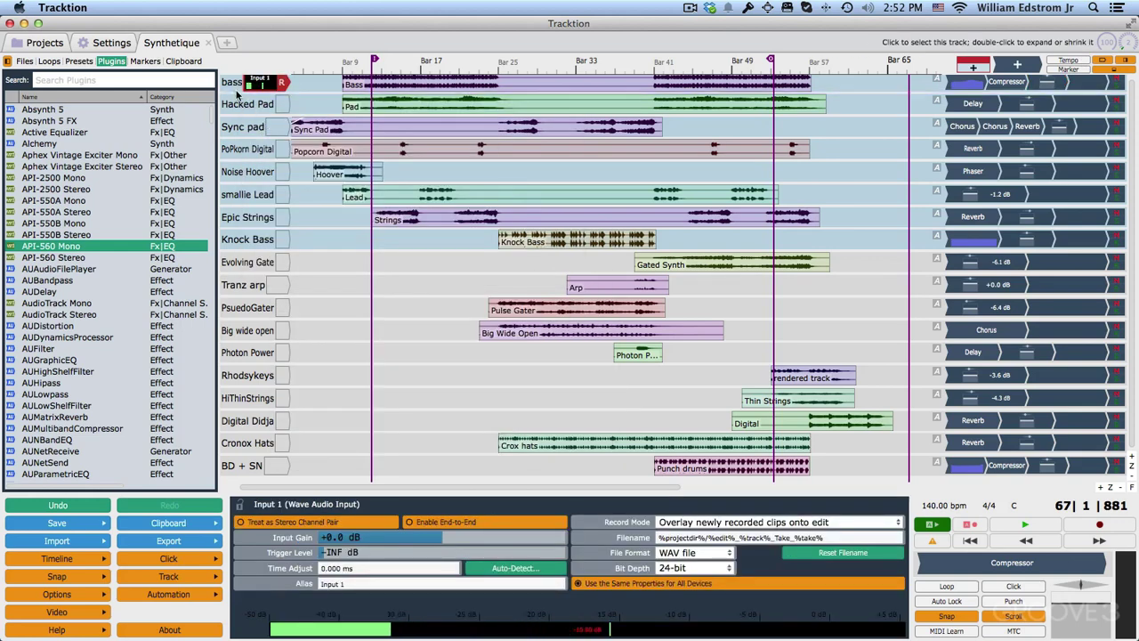
# Expand the bass track to a tall lane, hide inputs, and select its 4-Band Equaliser.
pyautogui.doubleClick(236, 89)
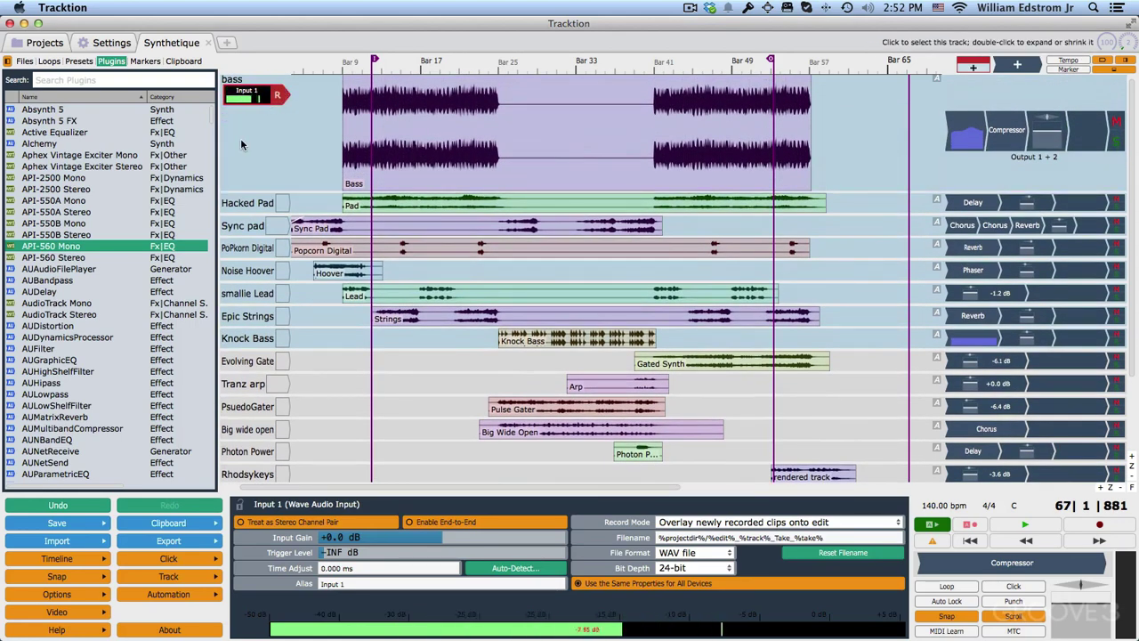
pyautogui.click(1099, 70)
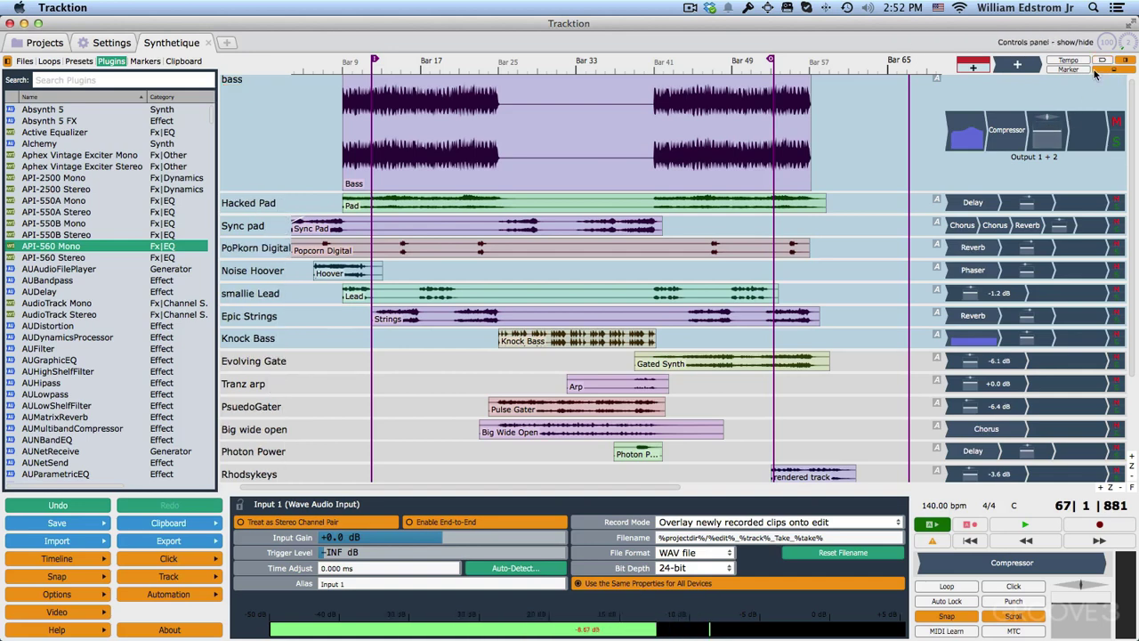
pyautogui.click(979, 135)
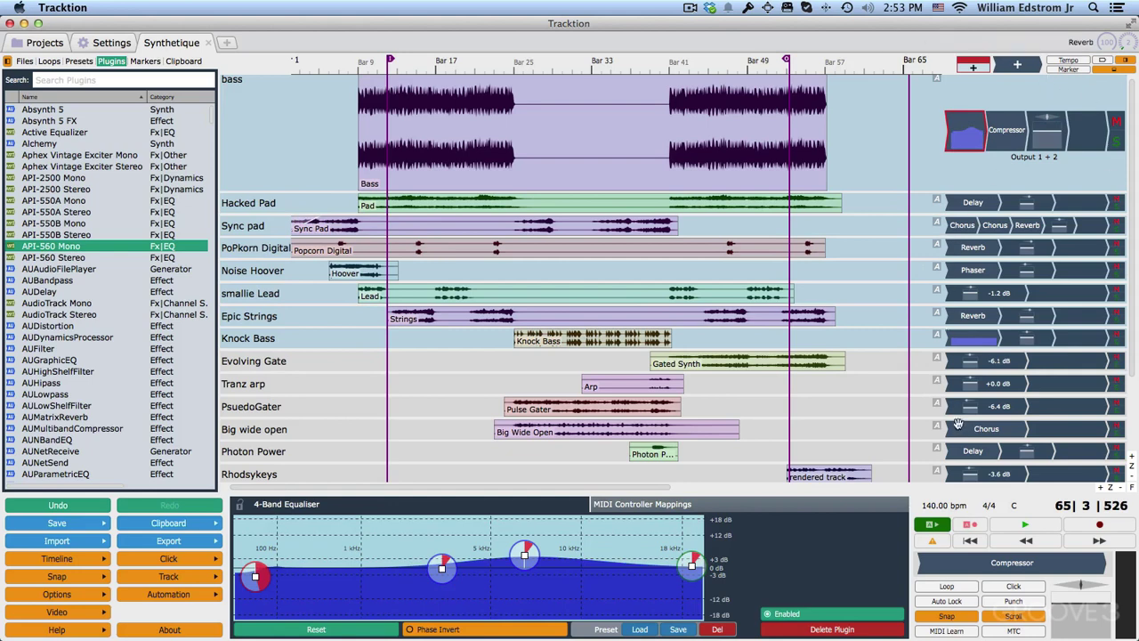
# Toggle the mixer columns, close the side plugin browser, and show the mixer columns again.
pyautogui.click(1123, 62)
pyautogui.click(1123, 62)
pyautogui.click(1123, 62)
pyautogui.click(1122, 63)
pyautogui.click(1123, 63)
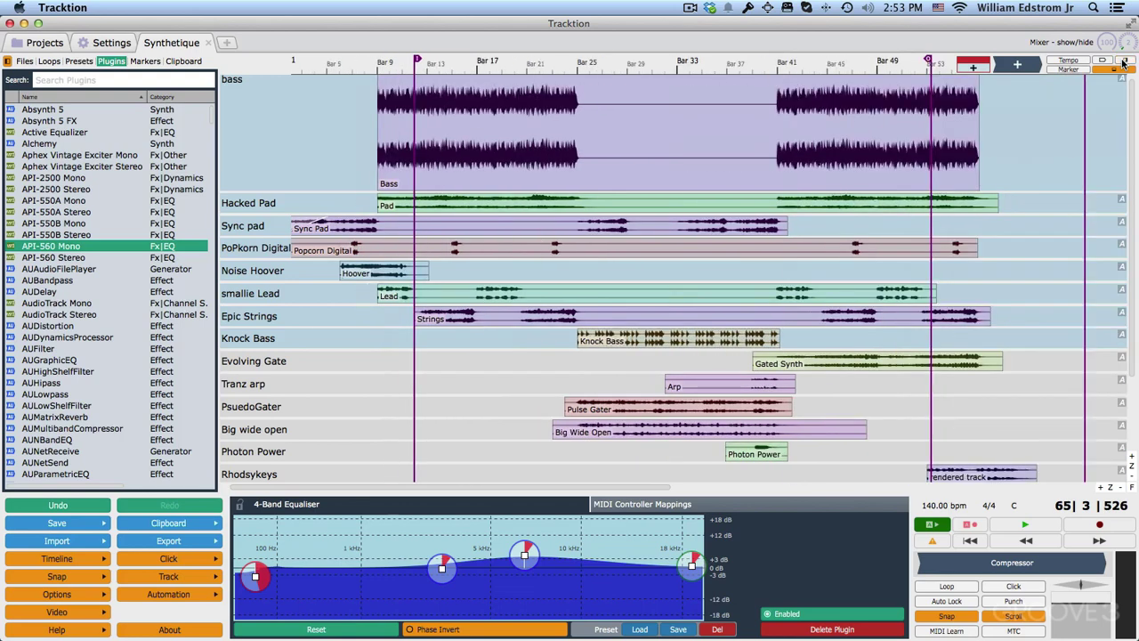
pyautogui.click(1123, 62)
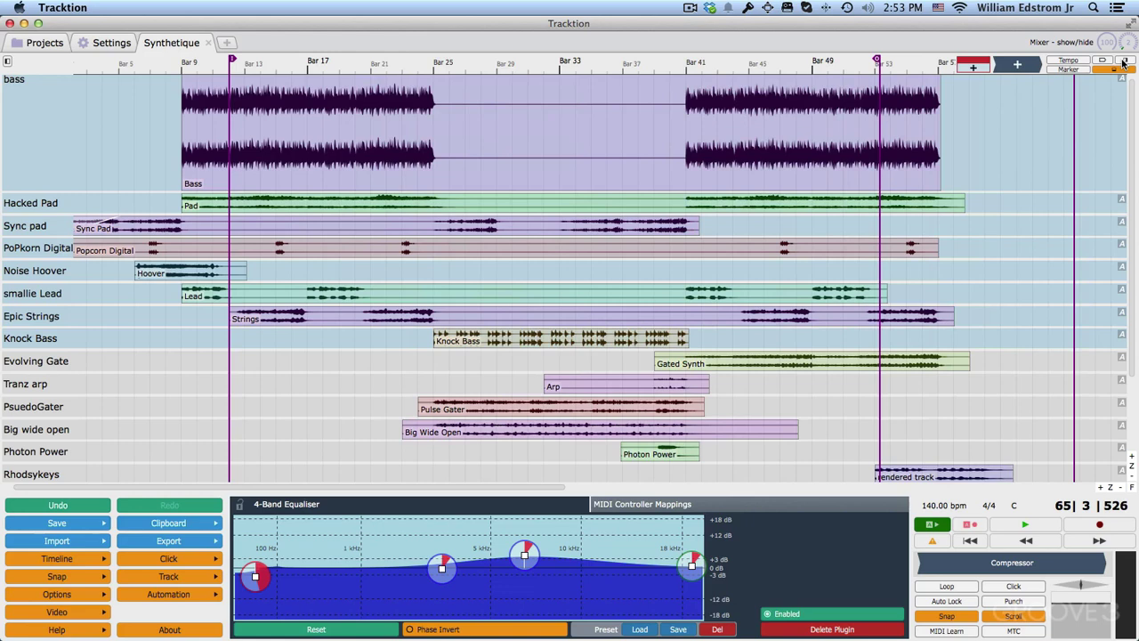
pyautogui.click(1122, 62)
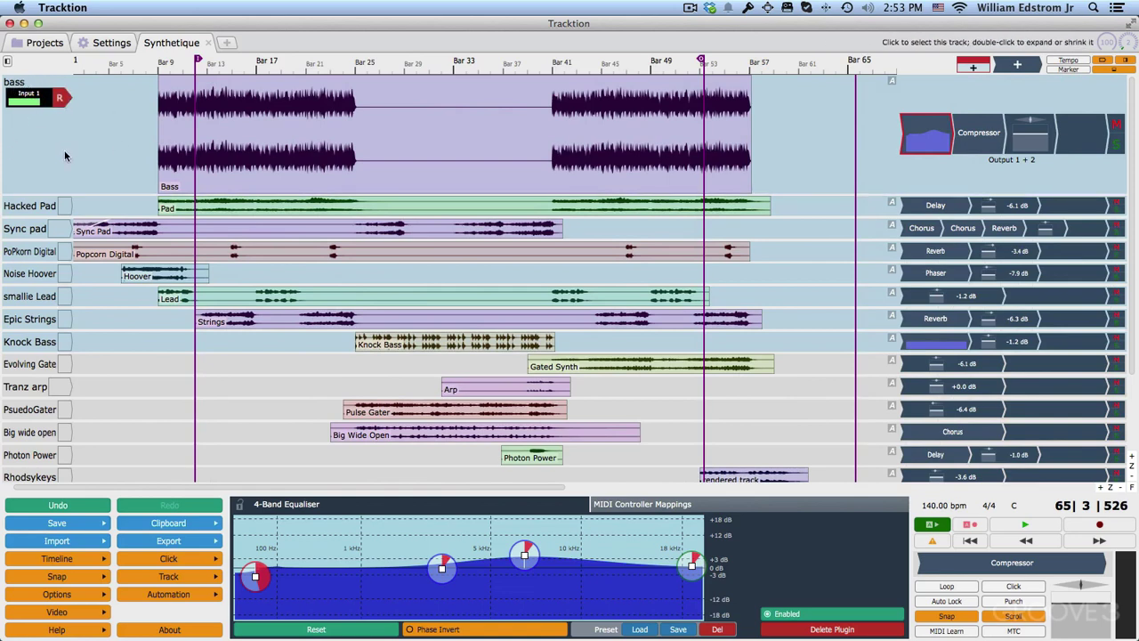
# Rename the lowercase bass track to 'Bass' in the Track panel's Name field.
pyautogui.click(35, 133)
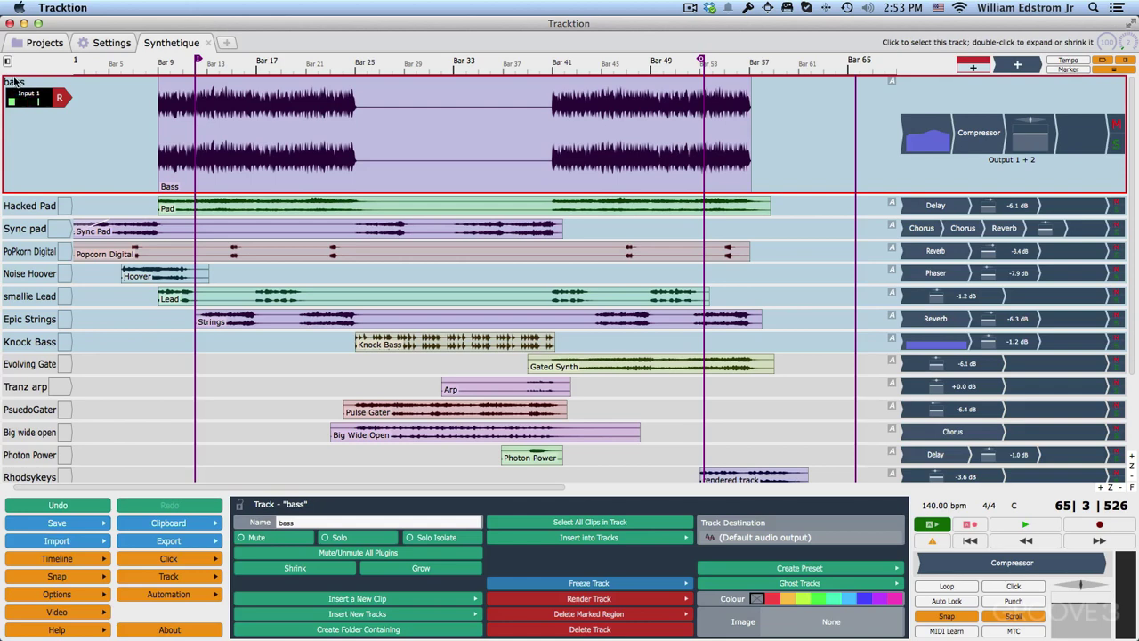
pyautogui.click(37, 205)
pyautogui.click(54, 175)
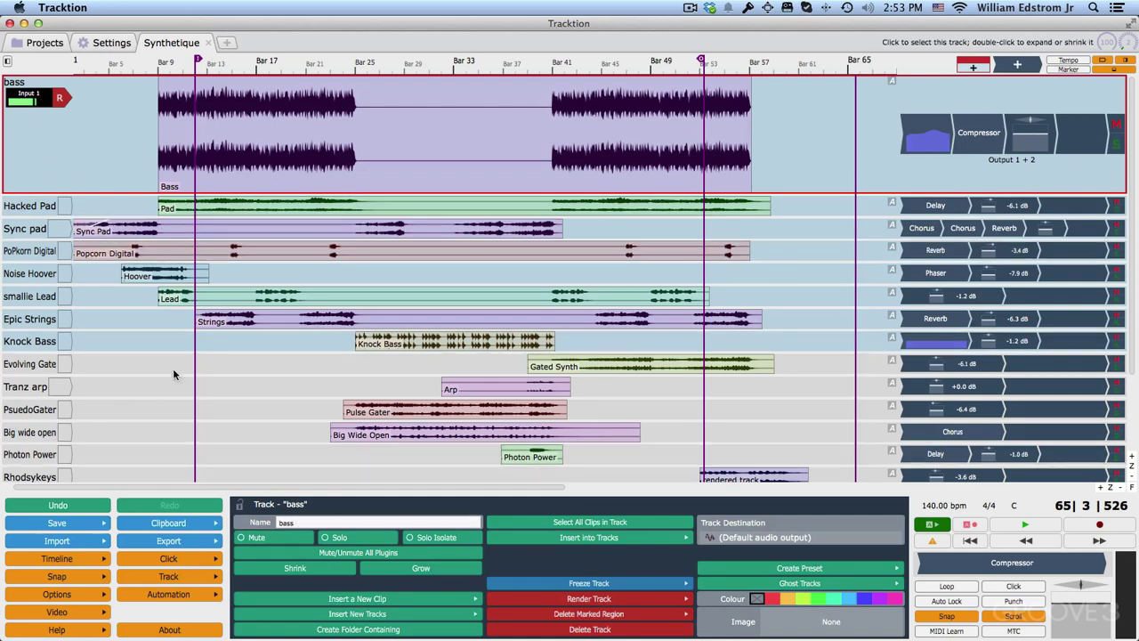
pyautogui.click(318, 522)
pyautogui.click(319, 521)
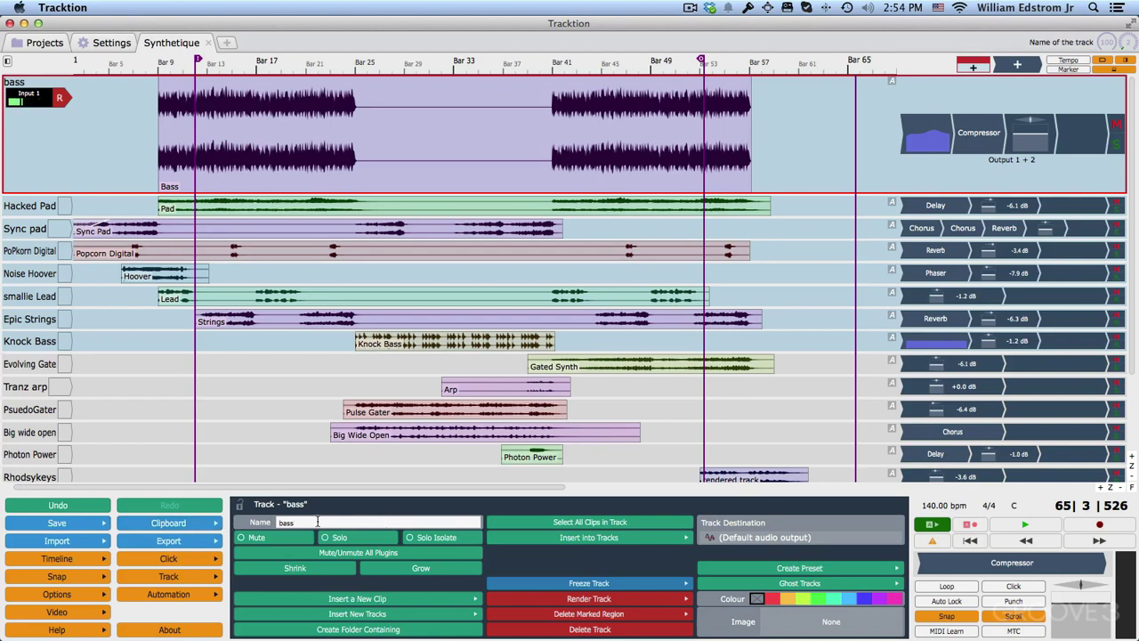
pyautogui.press('BackSpace')
pyautogui.press('BackSpace')
pyautogui.click(25, 83)
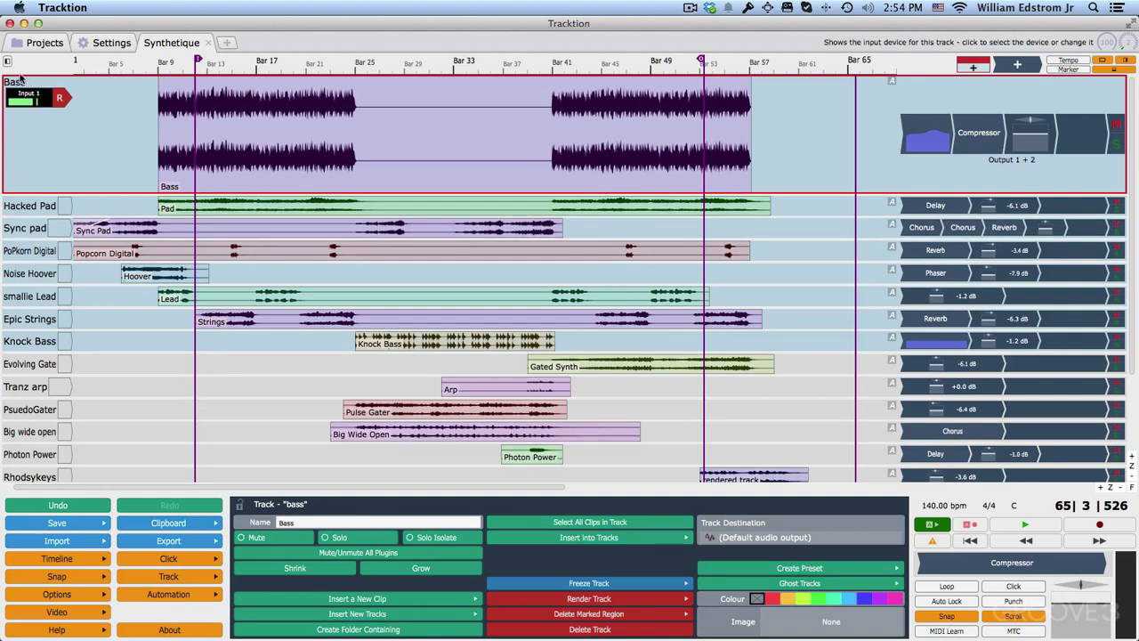
# Try Input 2 then Input 1 on Bass, and drag Input 1 onto the Hacked Pad track.
pyautogui.click(30, 100)
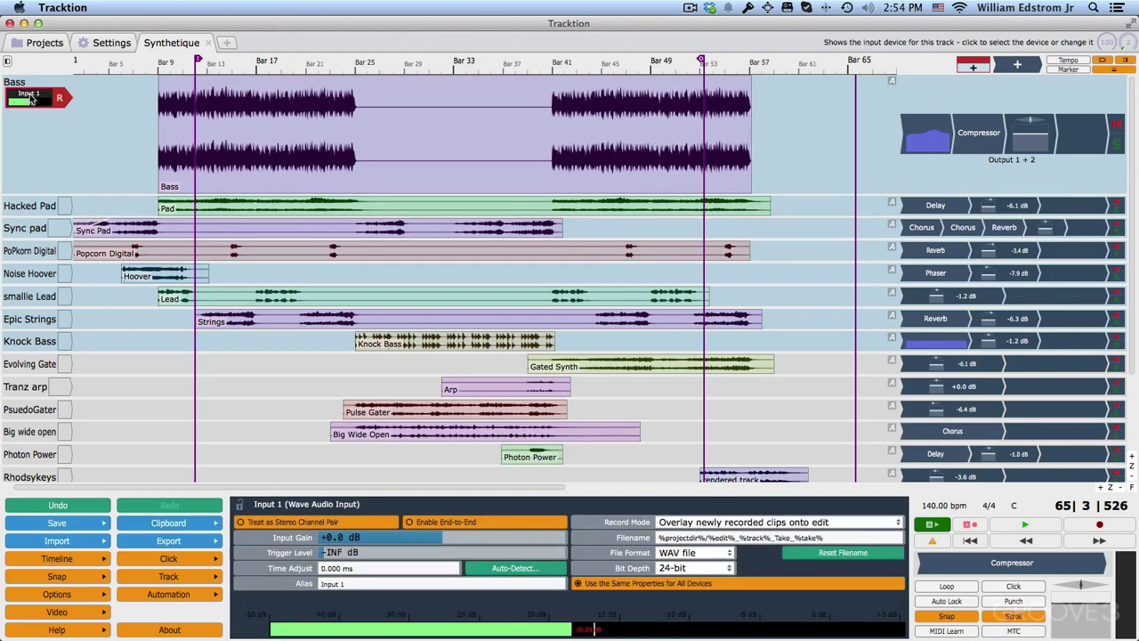
pyautogui.click(30, 100)
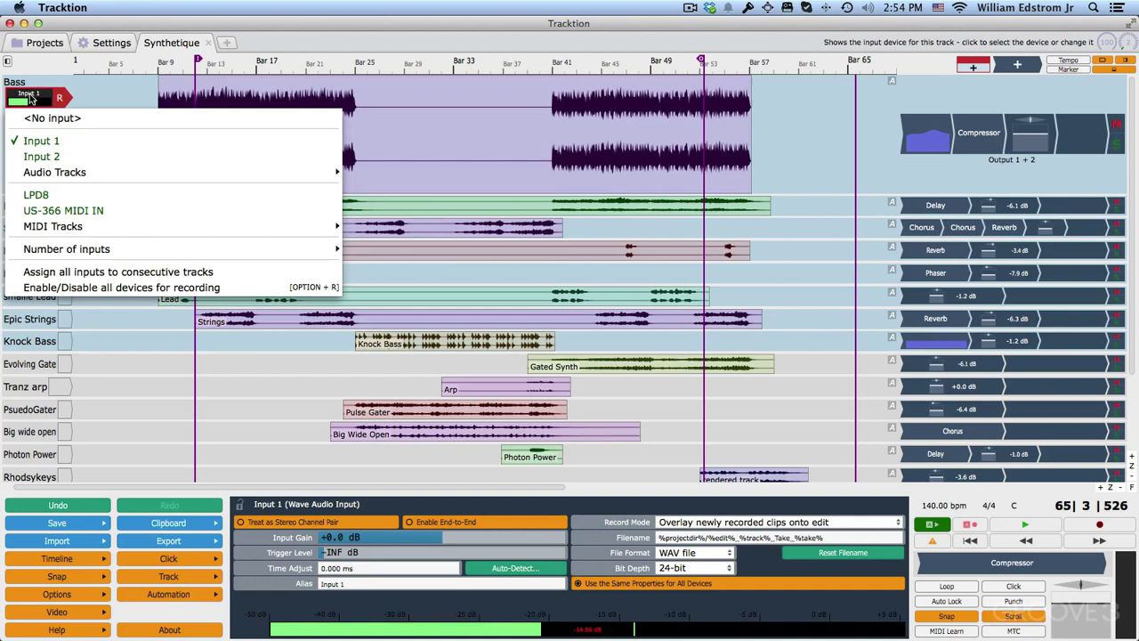
pyautogui.click(41, 156)
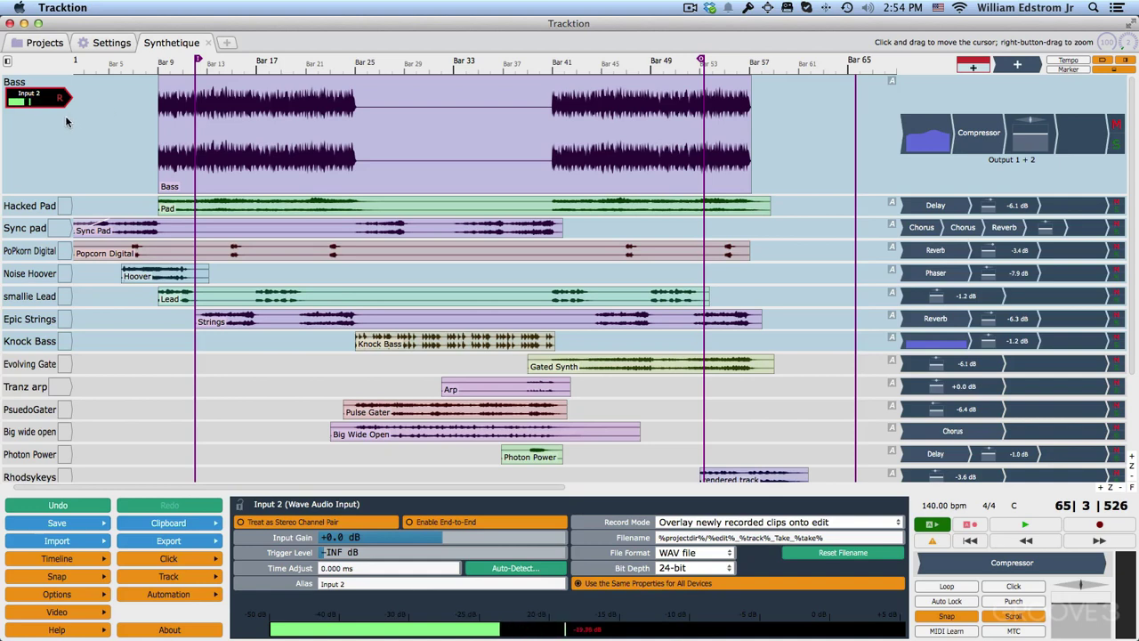
pyautogui.click(41, 103)
pyautogui.click(44, 143)
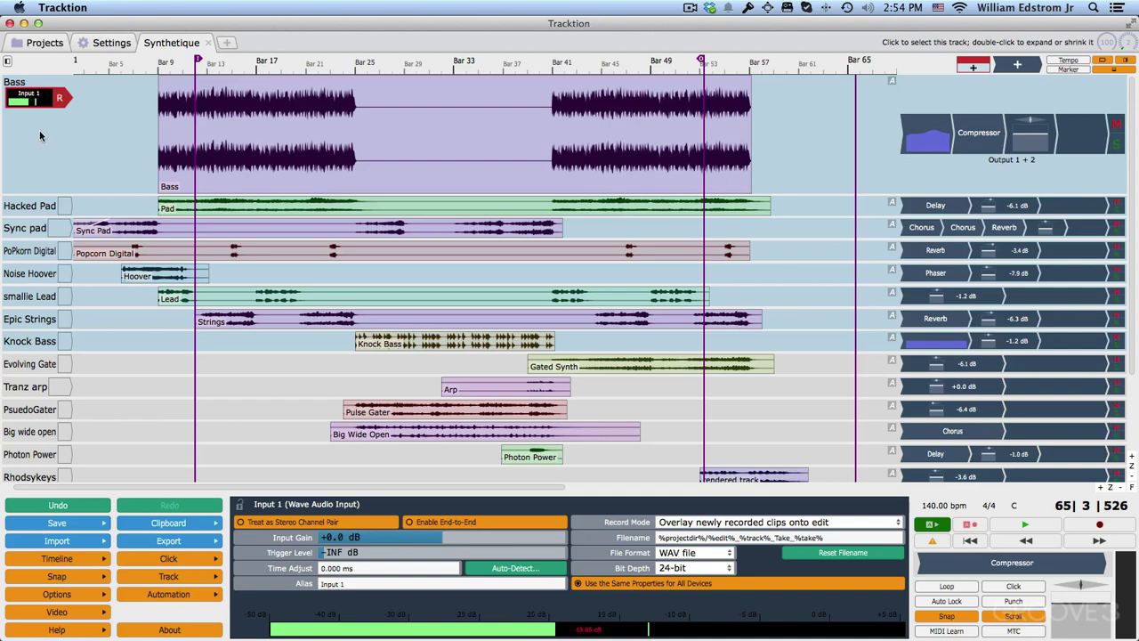
pyautogui.moveTo(39, 96); pyautogui.dragTo(61, 241)
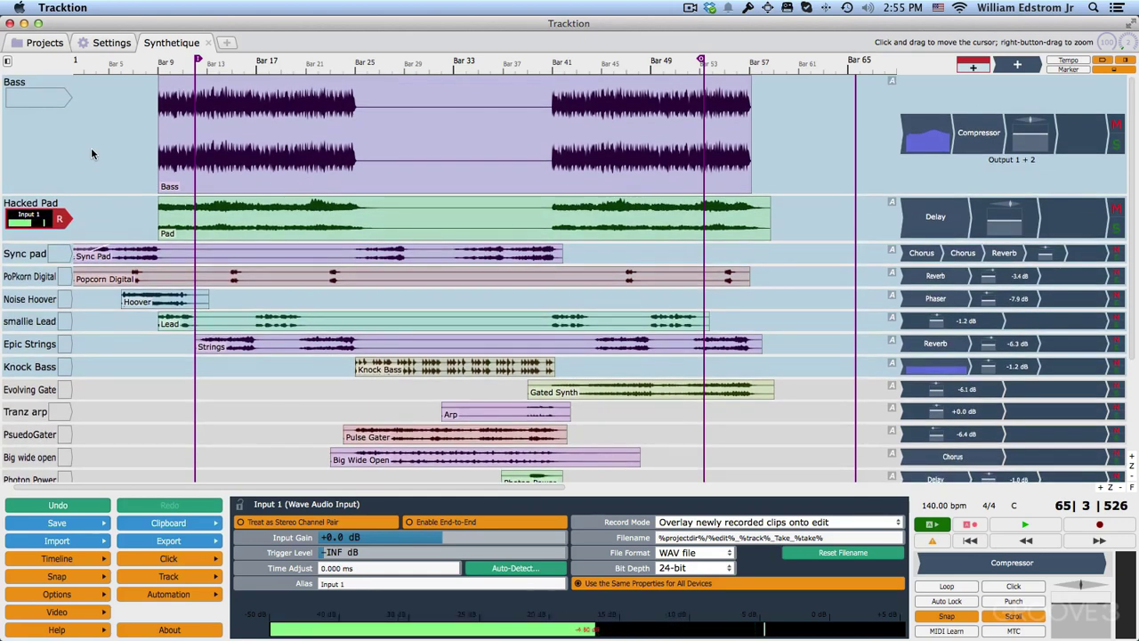
# Select the Bass clip to show its properties and move the playhead back to 6|4|445.
pyautogui.click(267, 142)
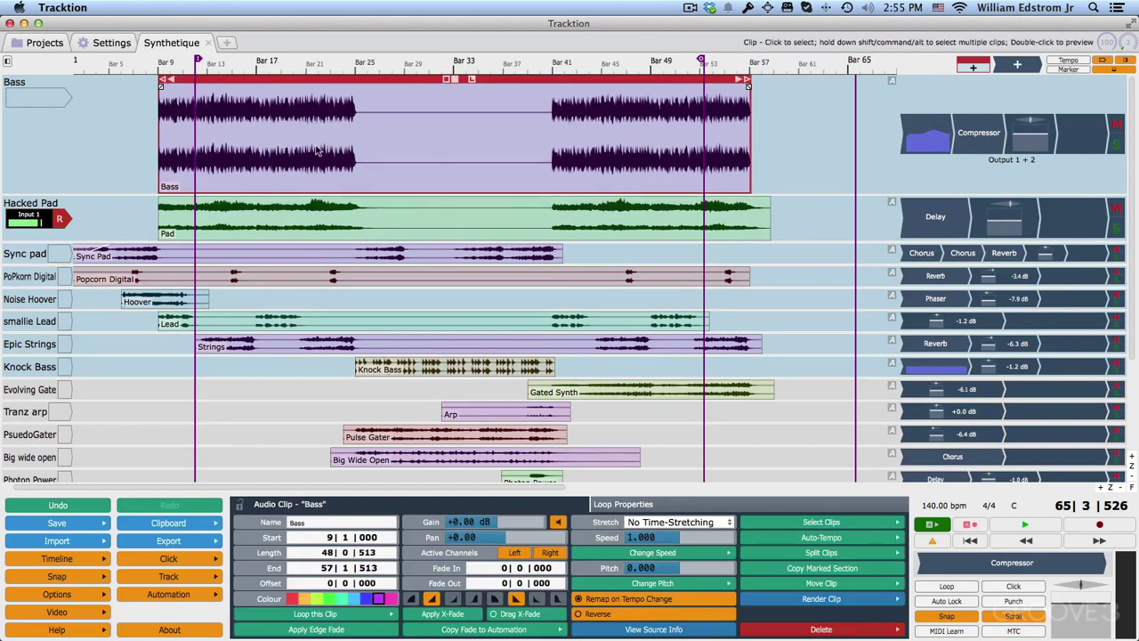
pyautogui.click(281, 133)
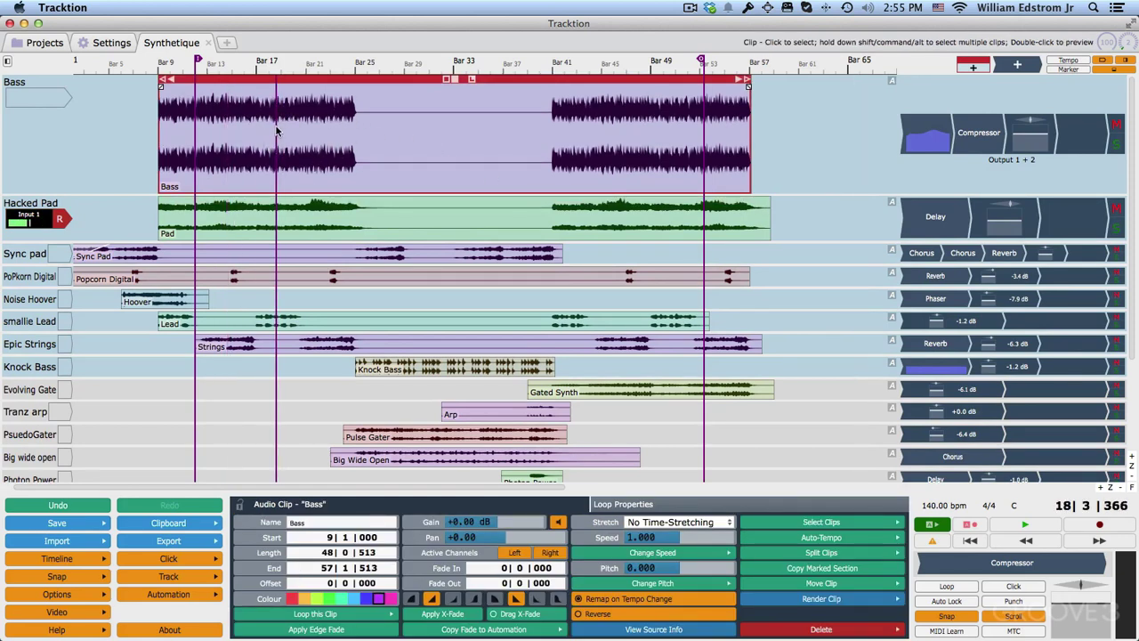
pyautogui.click(254, 137)
pyautogui.click(313, 134)
pyautogui.click(396, 129)
pyautogui.click(235, 134)
pyautogui.click(304, 120)
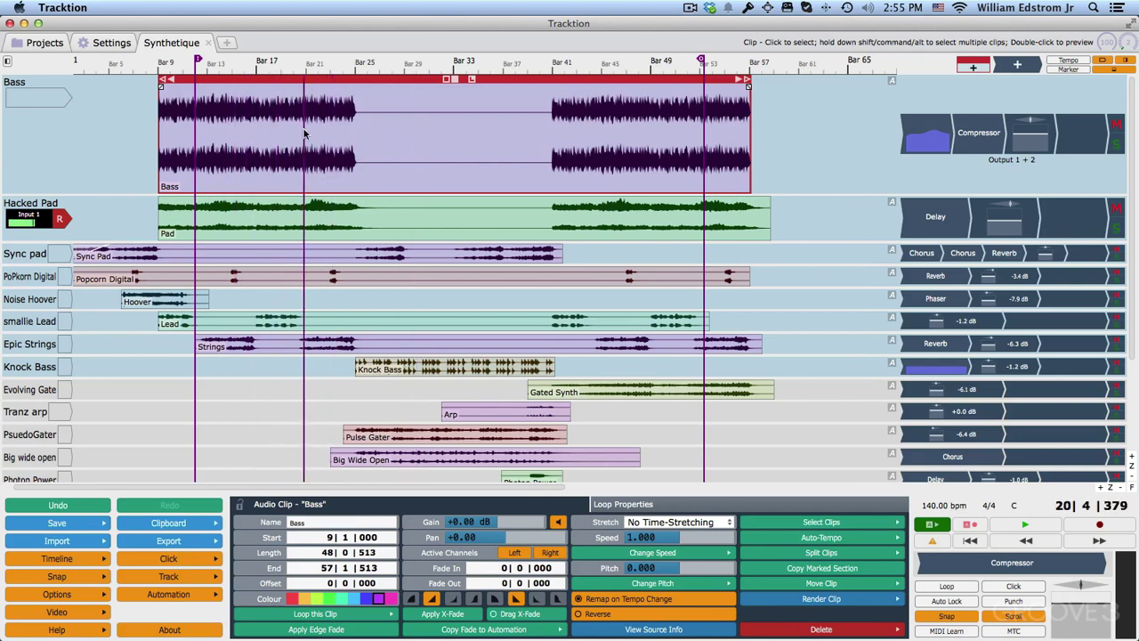
pyautogui.click(339, 131)
pyautogui.click(244, 132)
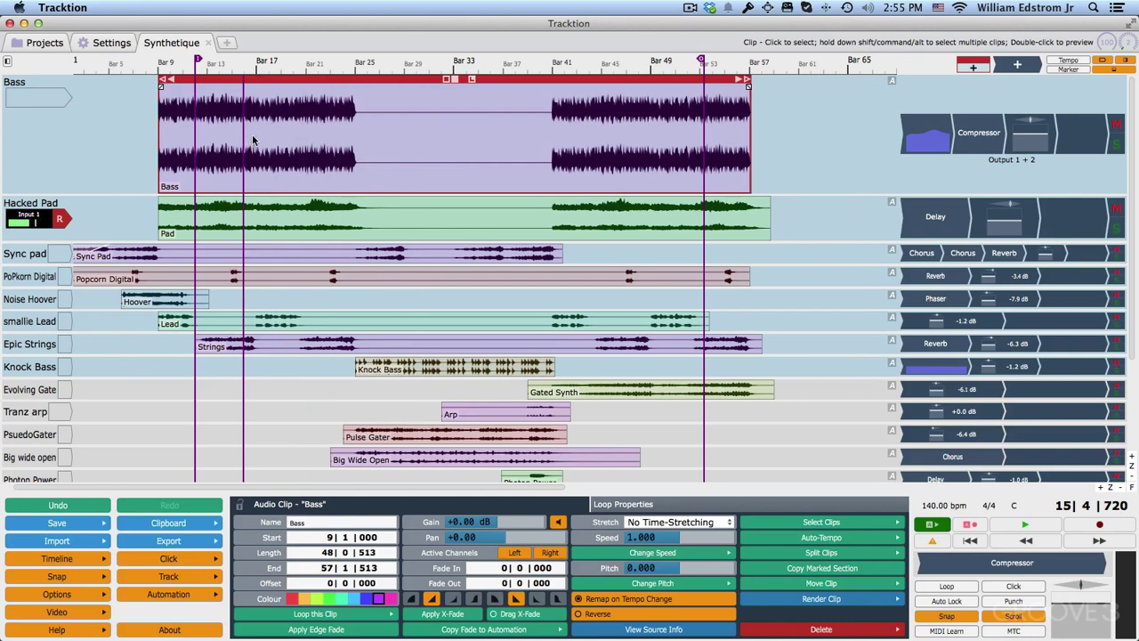
pyautogui.click(221, 140)
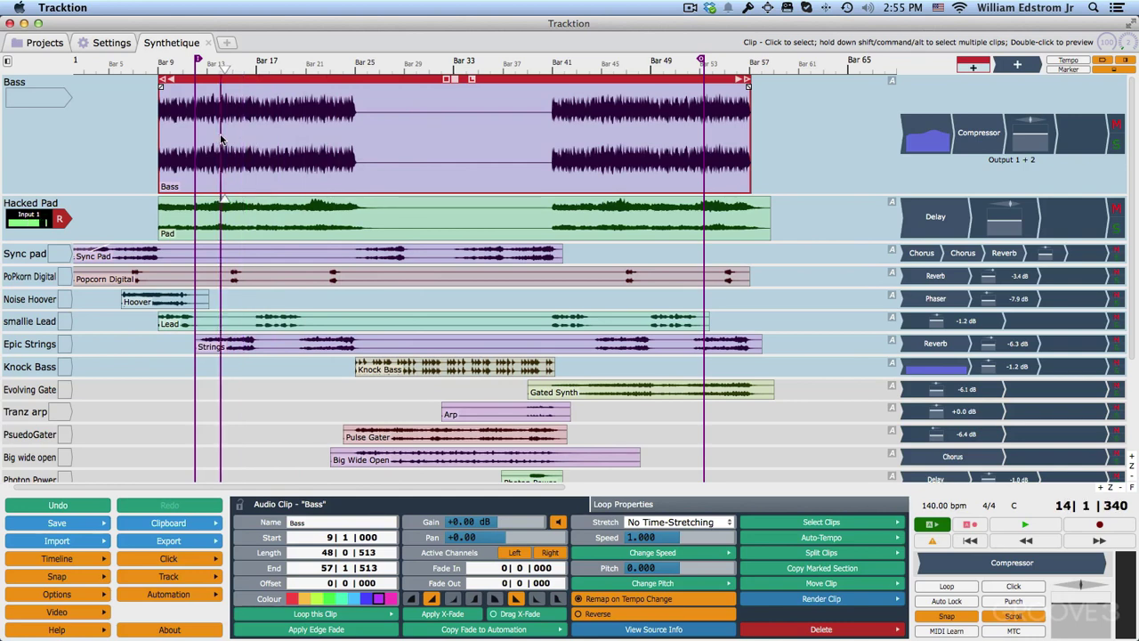
pyautogui.click(131, 146)
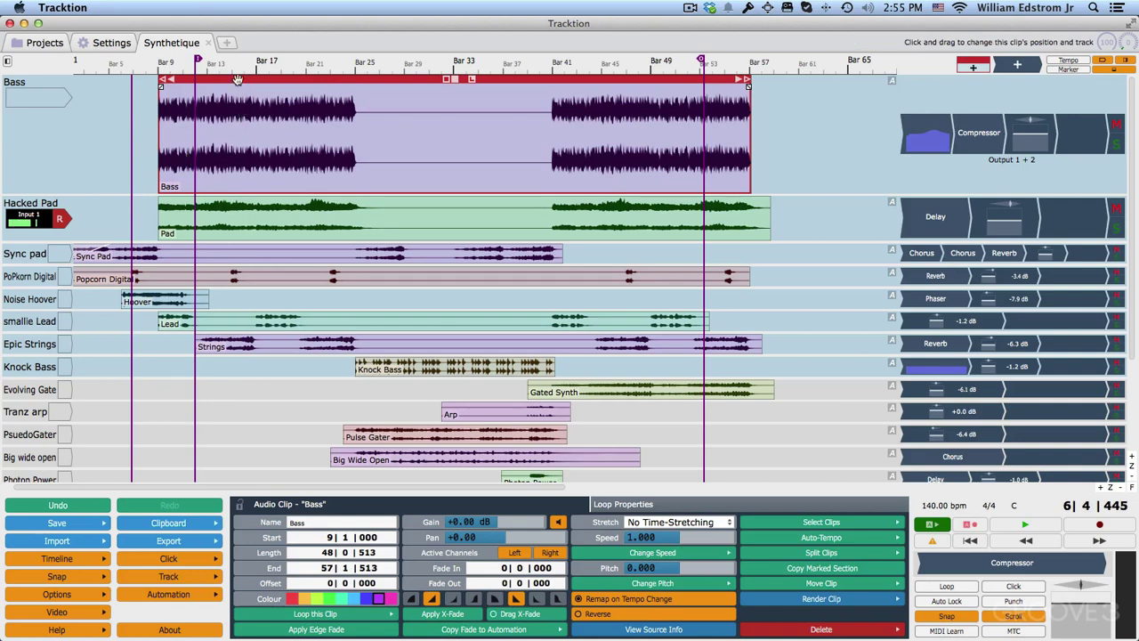
# Try moving the Bass clip and adding fades, undoing the move and the fade-out.
pyautogui.press('z')
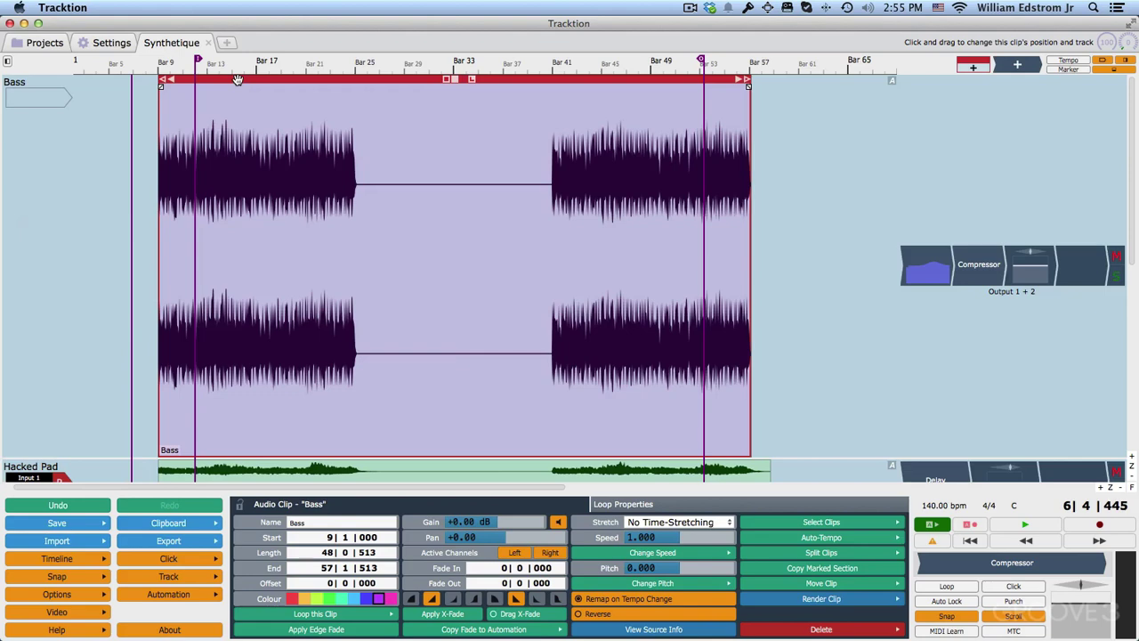
pyautogui.press('z')
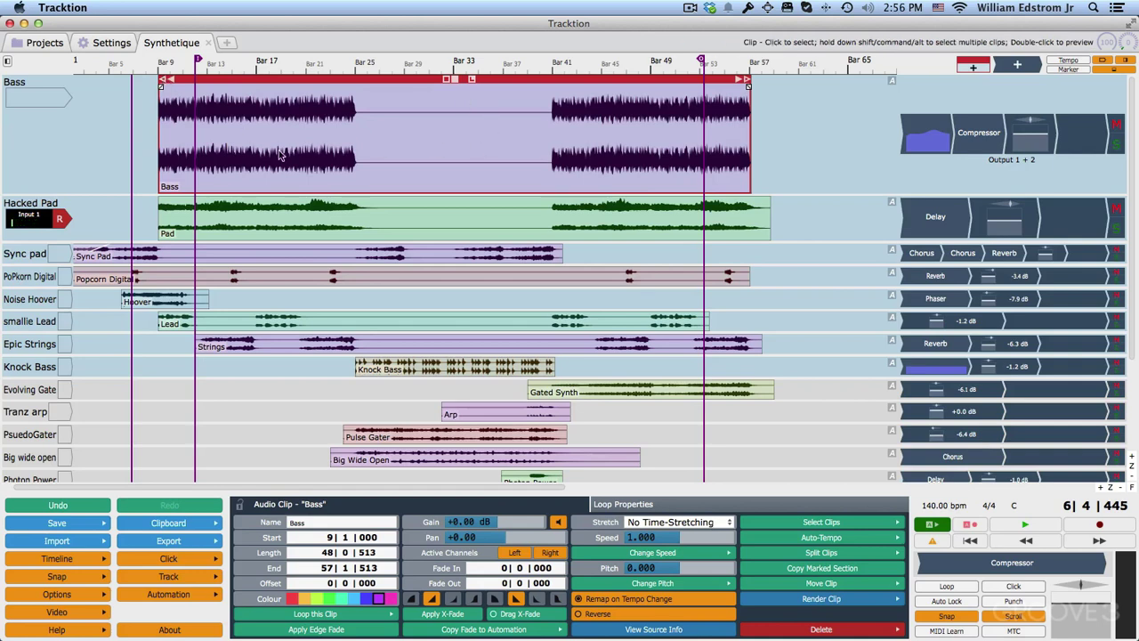
pyautogui.moveTo(283, 86); pyautogui.dragTo(446, 75)
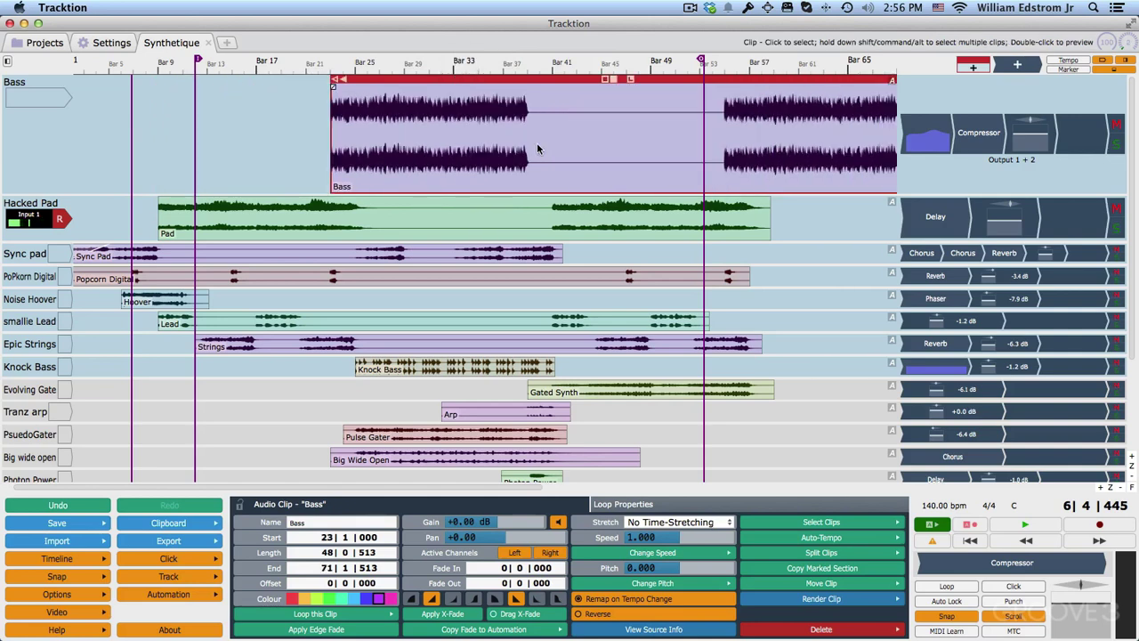
pyautogui.press('super+z')
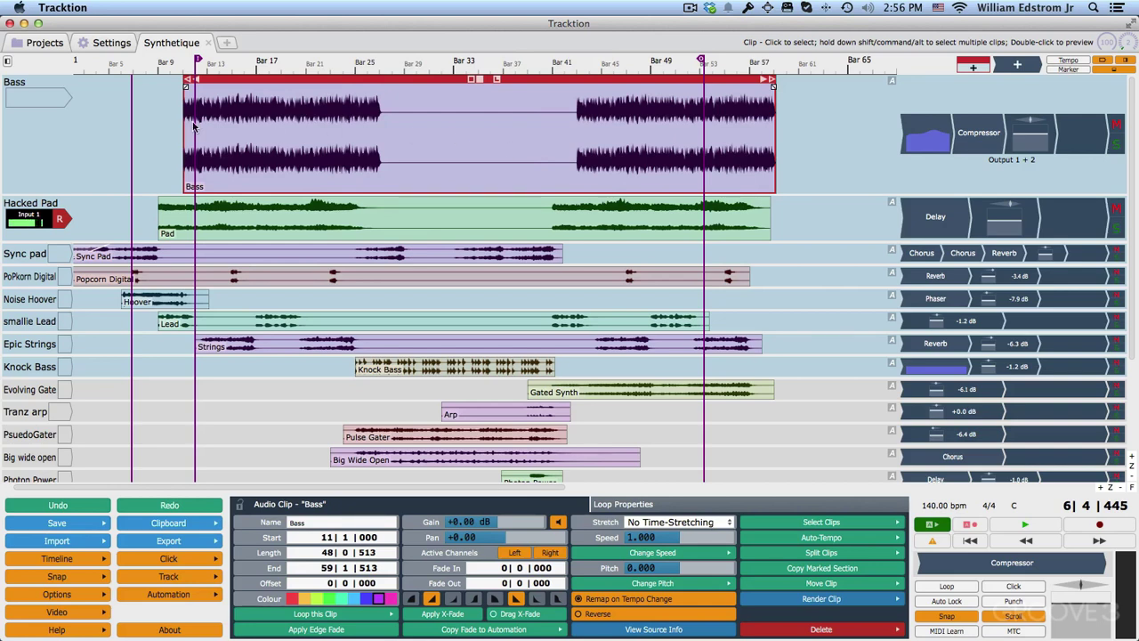
pyautogui.moveTo(186, 89); pyautogui.dragTo(156, 108)
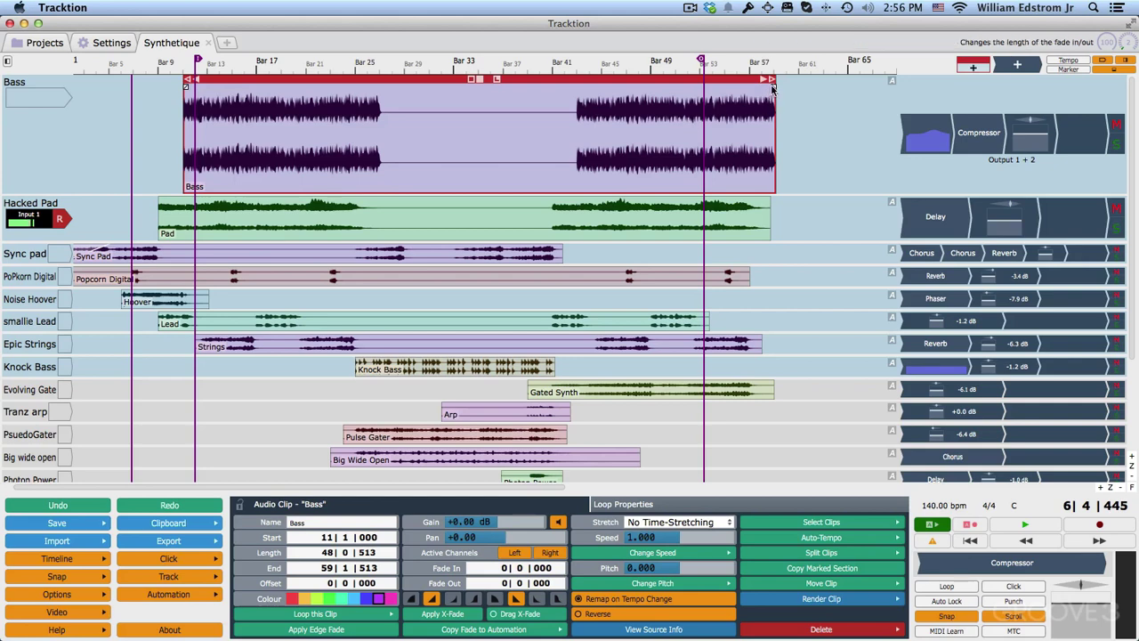
pyautogui.moveTo(771, 87); pyautogui.dragTo(709, 122)
pyautogui.press('super+z')
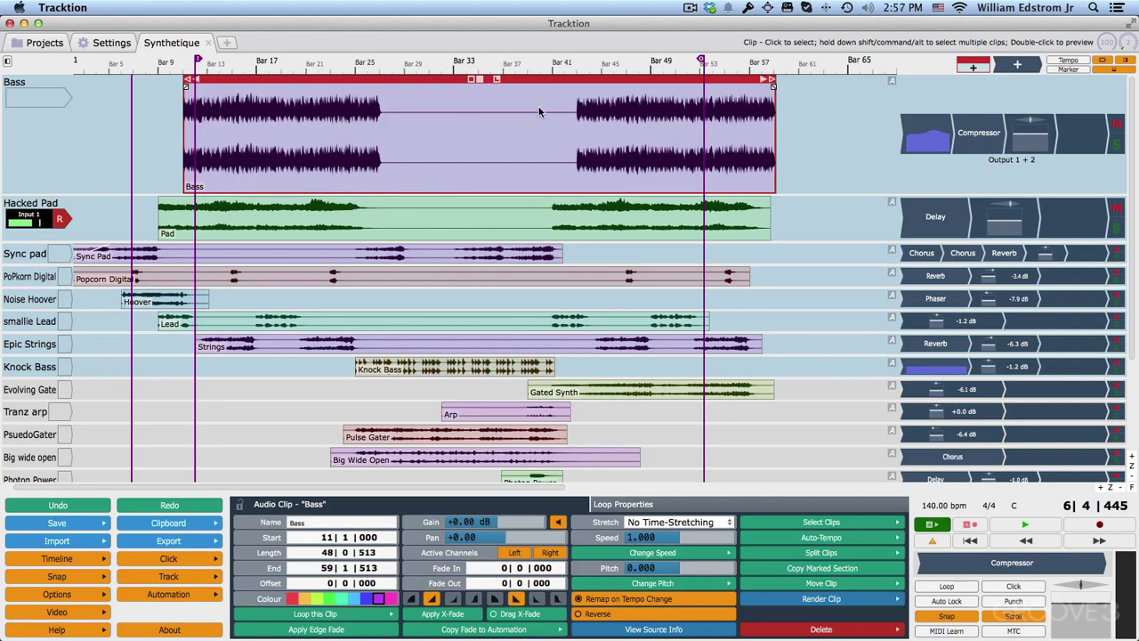
# Split the Bass clip at bar 27 and trim the second part to start at bar 42.
pyautogui.moveTo(538, 111); pyautogui.dragTo(384, 135)
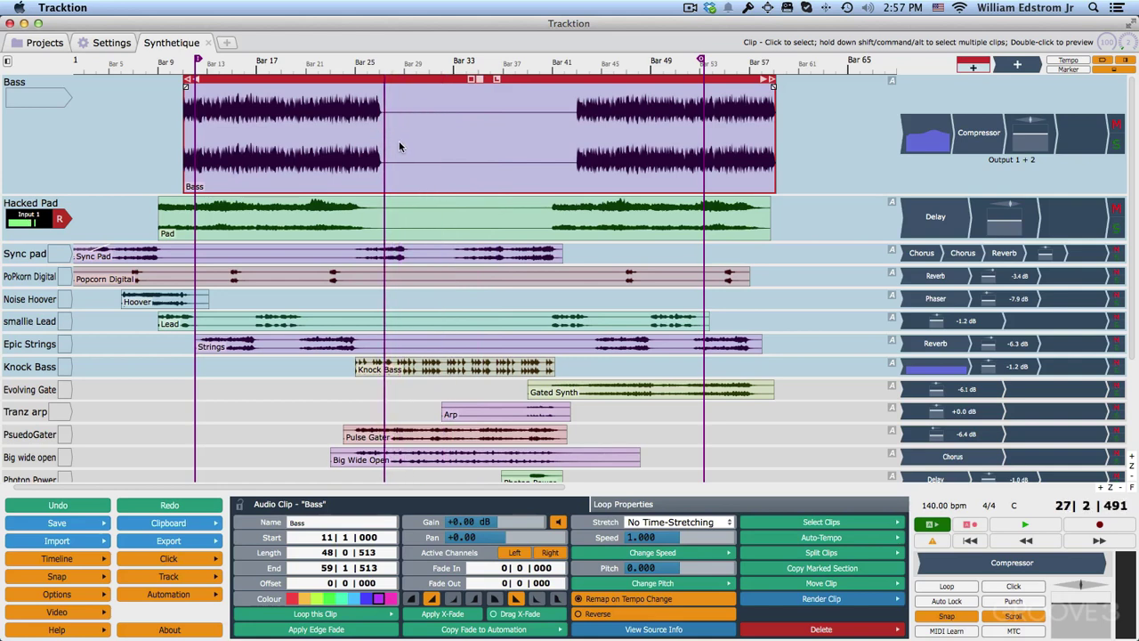
pyautogui.press('s')
pyautogui.press('s')
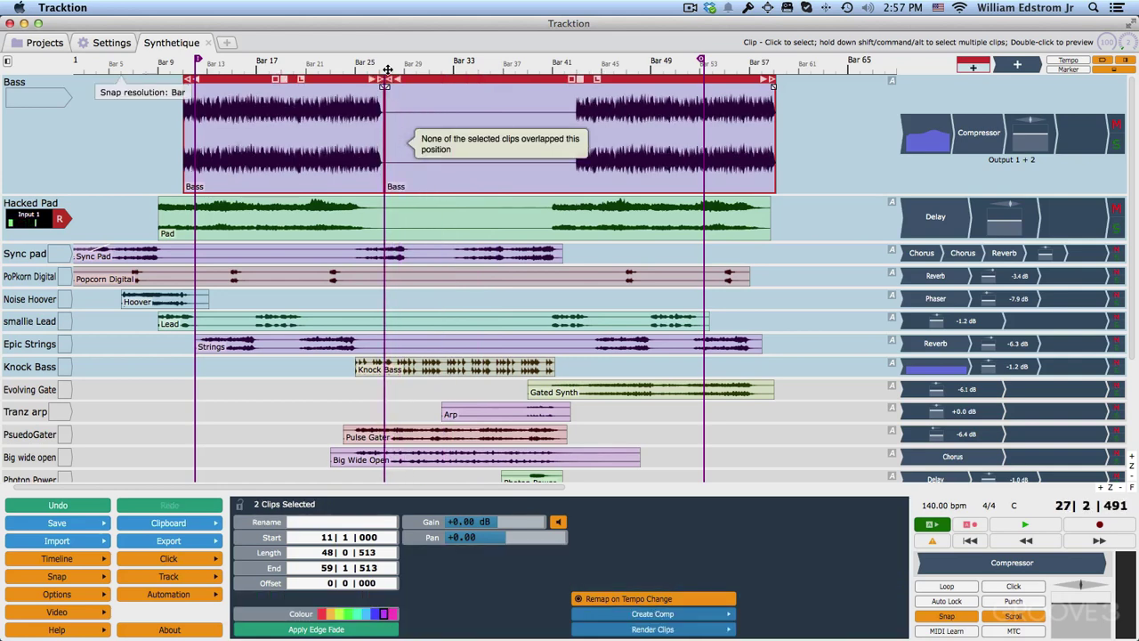
pyautogui.moveTo(394, 80); pyautogui.dragTo(408, 97)
pyautogui.moveTo(394, 96); pyautogui.dragTo(485, 97)
pyautogui.press('super+z')
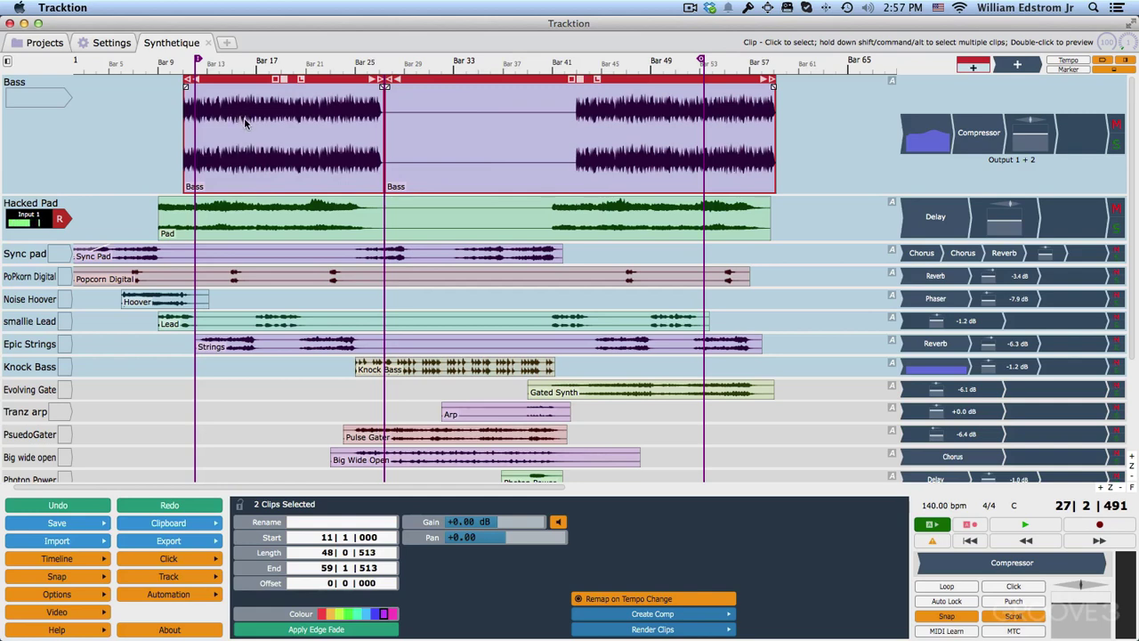
pyautogui.press('Escape')
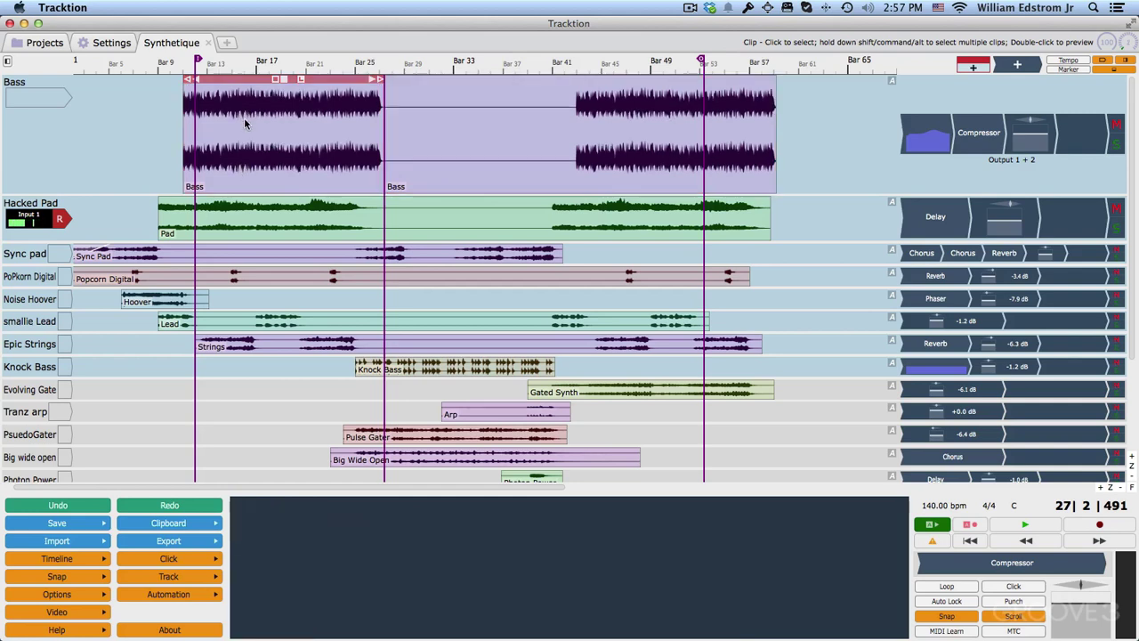
pyautogui.click(432, 143)
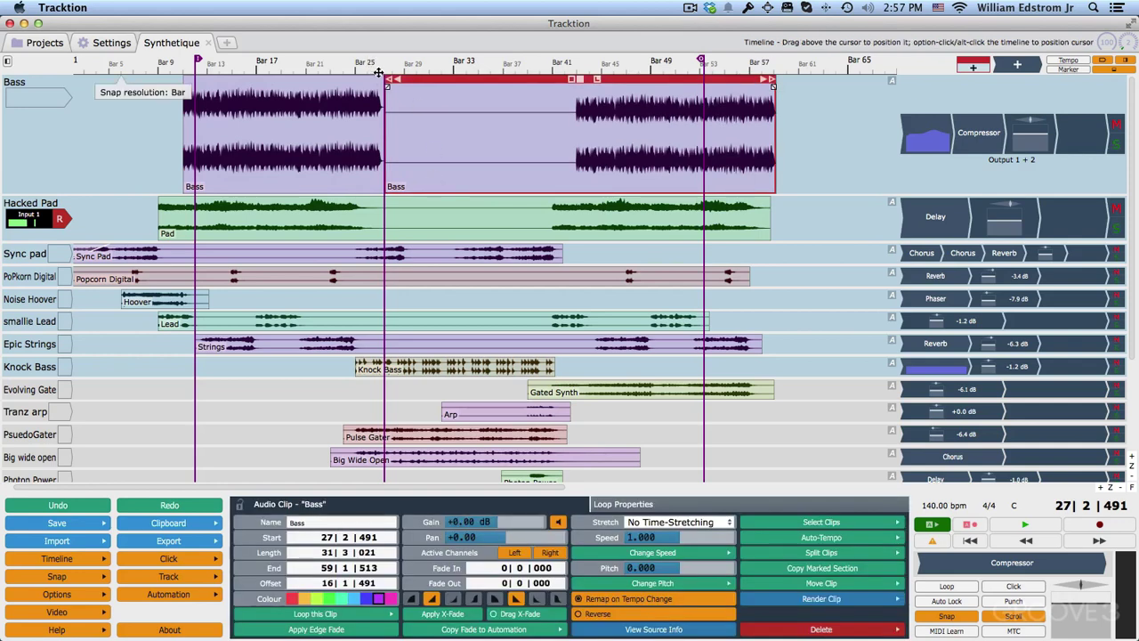
pyautogui.moveTo(387, 82); pyautogui.dragTo(595, 89)
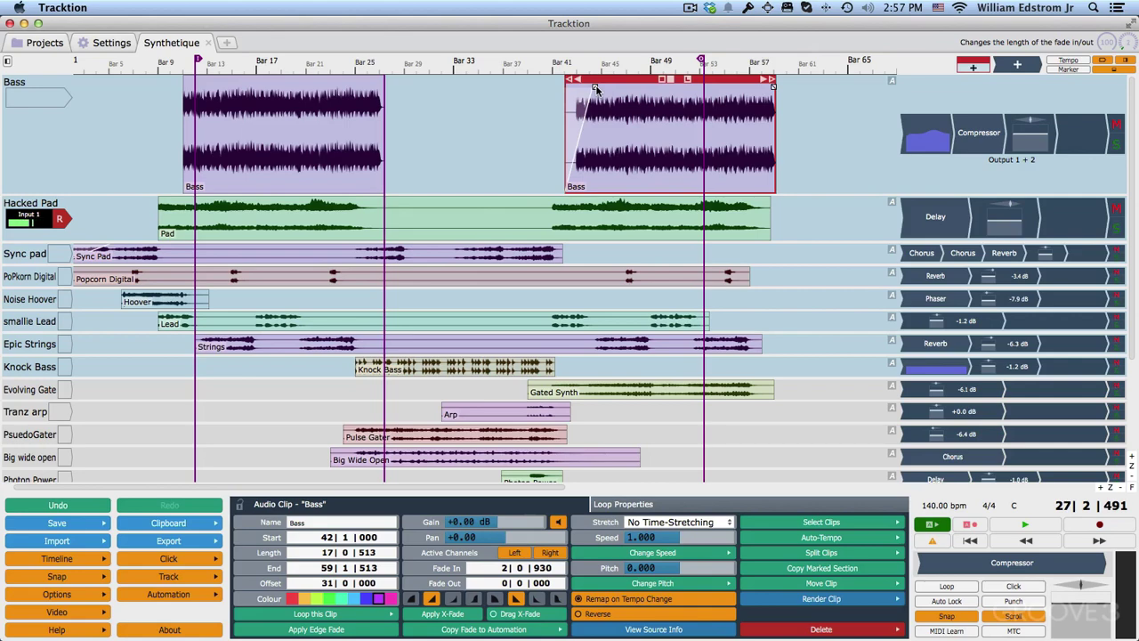
pyautogui.press('super+z')
pyautogui.press('super+z')
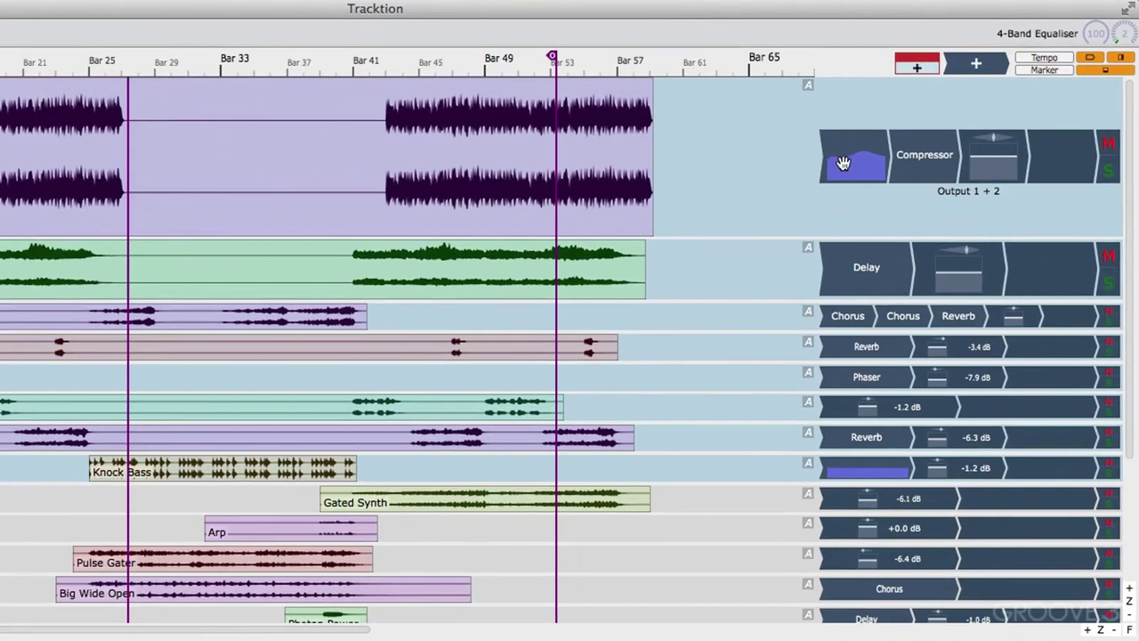
pyautogui.moveTo(847, 167)
pyautogui.mouseDown()
pyautogui.moveTo(973, 119)
pyautogui.moveTo(907, 173)
pyautogui.moveTo(877, 138)
pyautogui.moveTo(841, 166)
pyautogui.mouseUp()
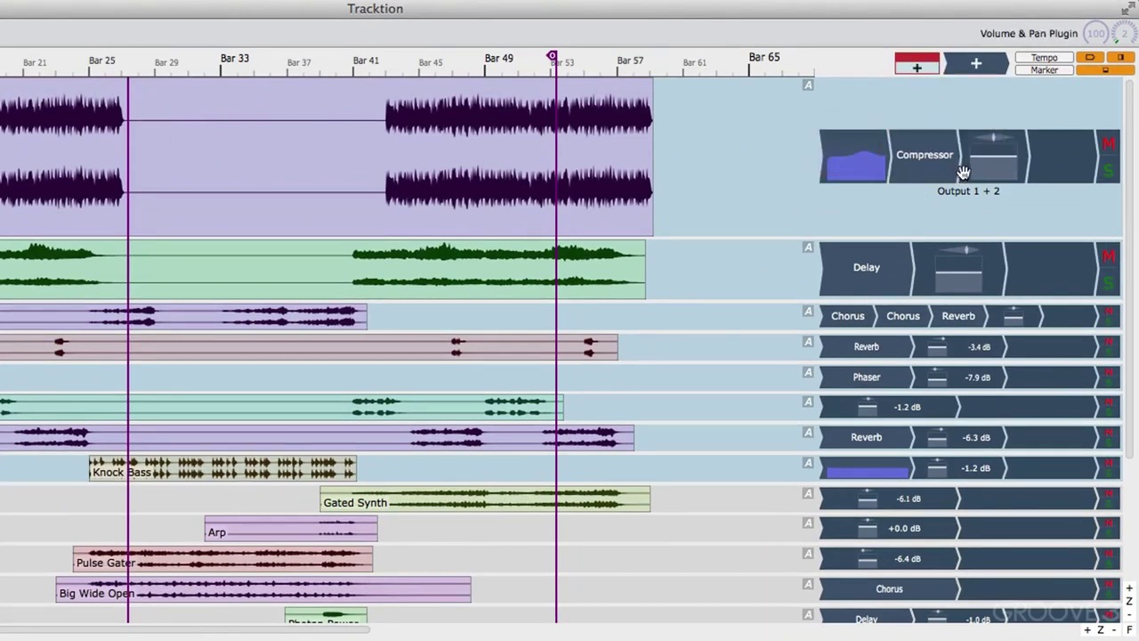
pyautogui.click(1027, 158)
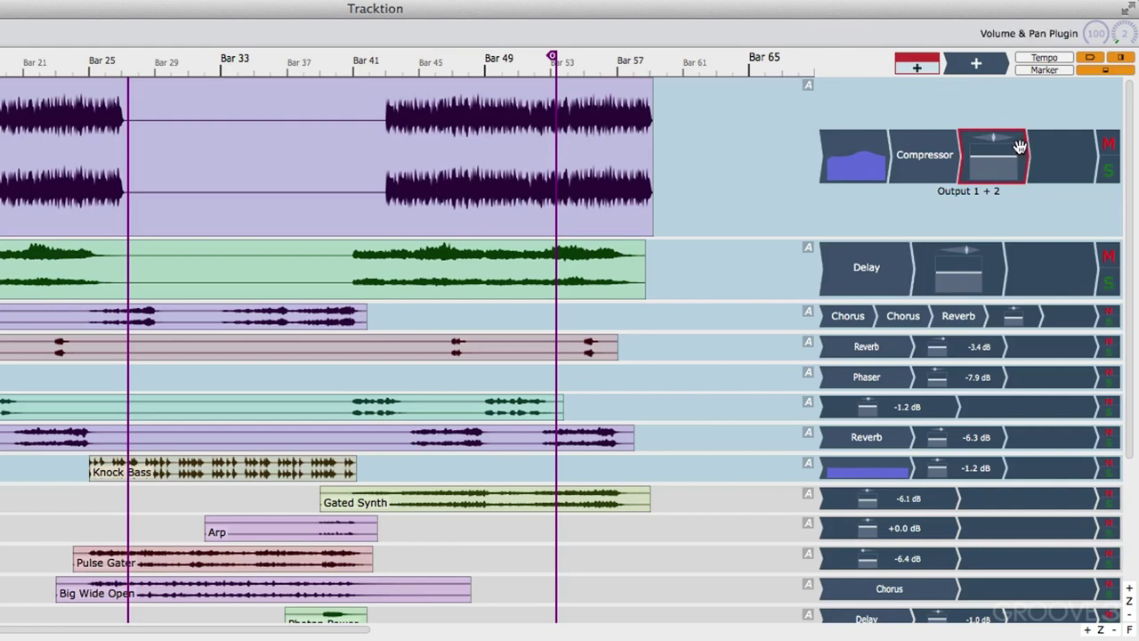
pyautogui.moveTo(1027, 156); pyautogui.dragTo(1053, 174)
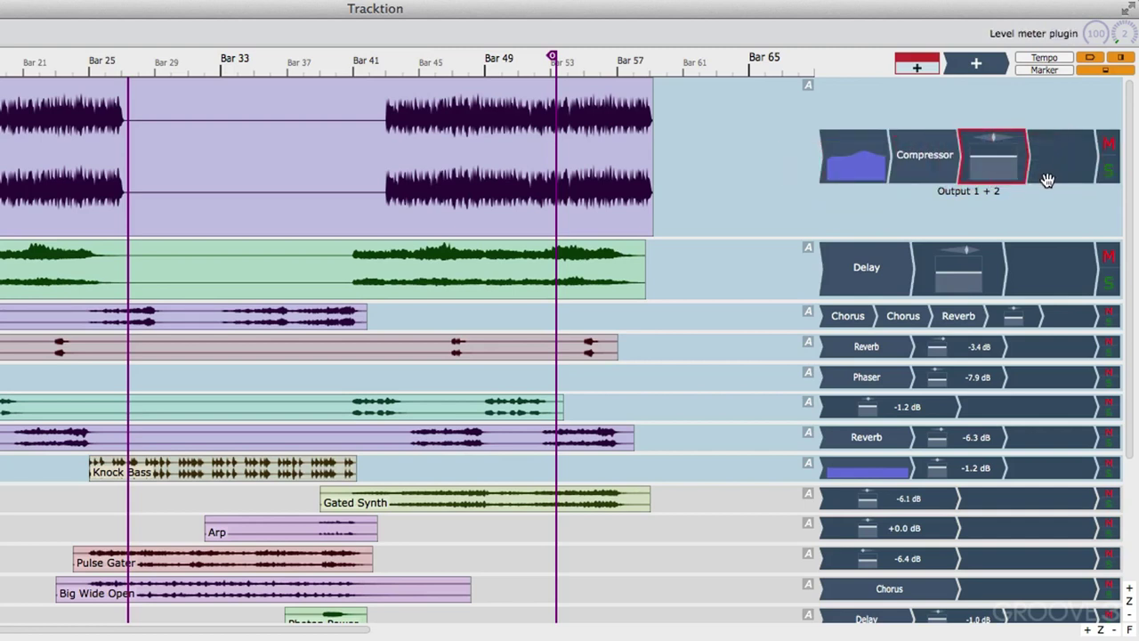
pyautogui.moveTo(783, 206); pyautogui.dragTo(179, 206)
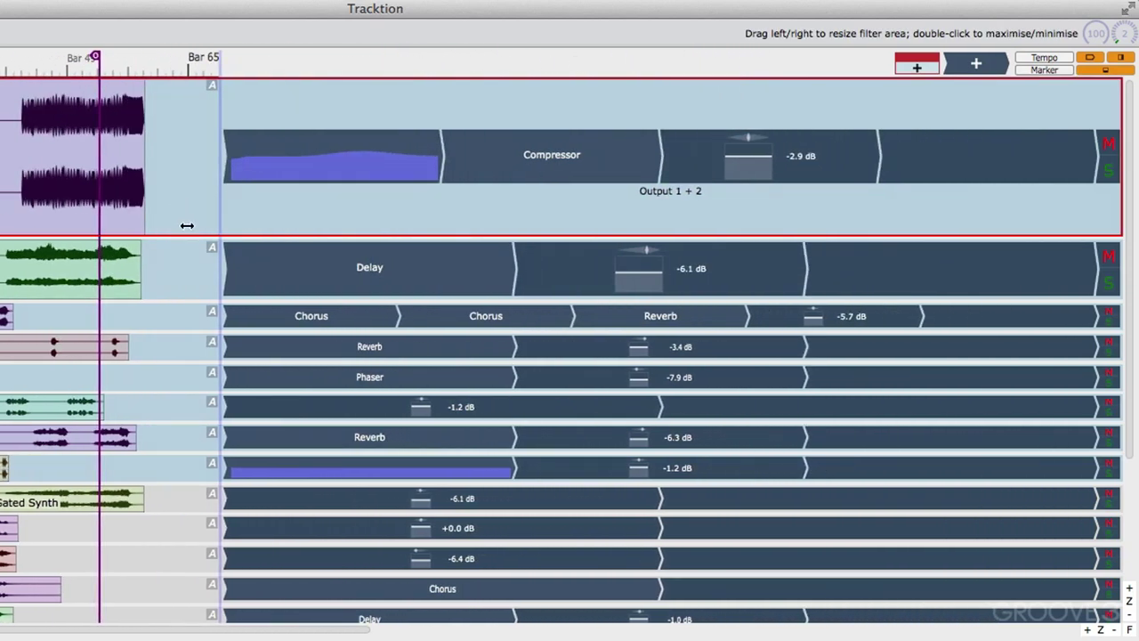
pyautogui.moveTo(187, 225); pyautogui.dragTo(479, 232)
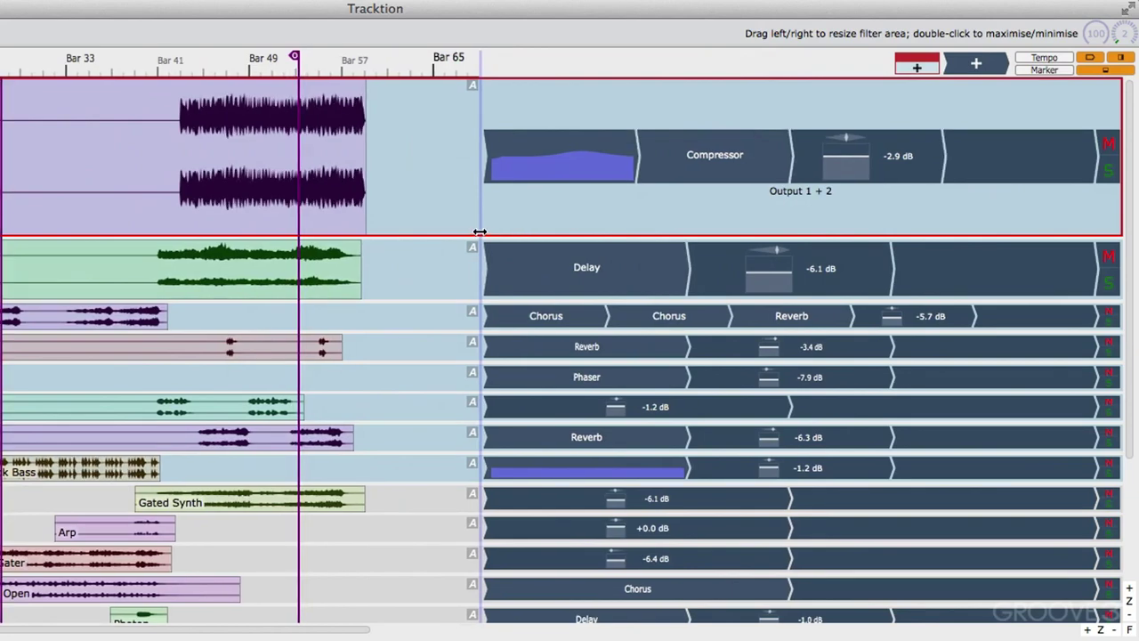
pyautogui.doubleClick(479, 231)
pyautogui.doubleClick(479, 231)
pyautogui.doubleClick(479, 231)
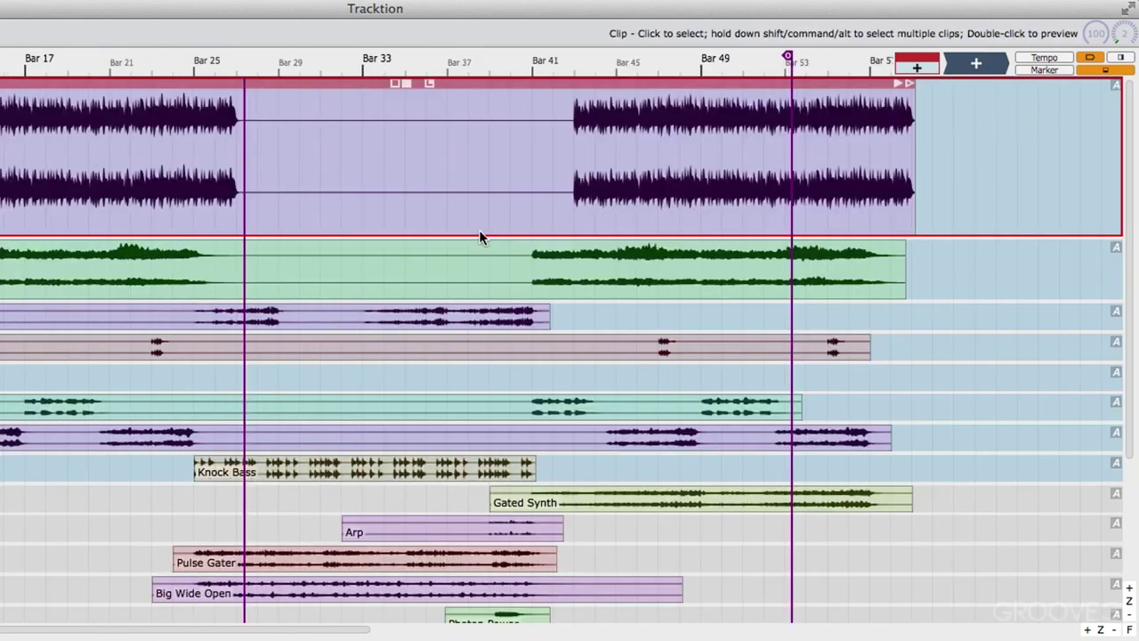
pyautogui.doubleClick(479, 232)
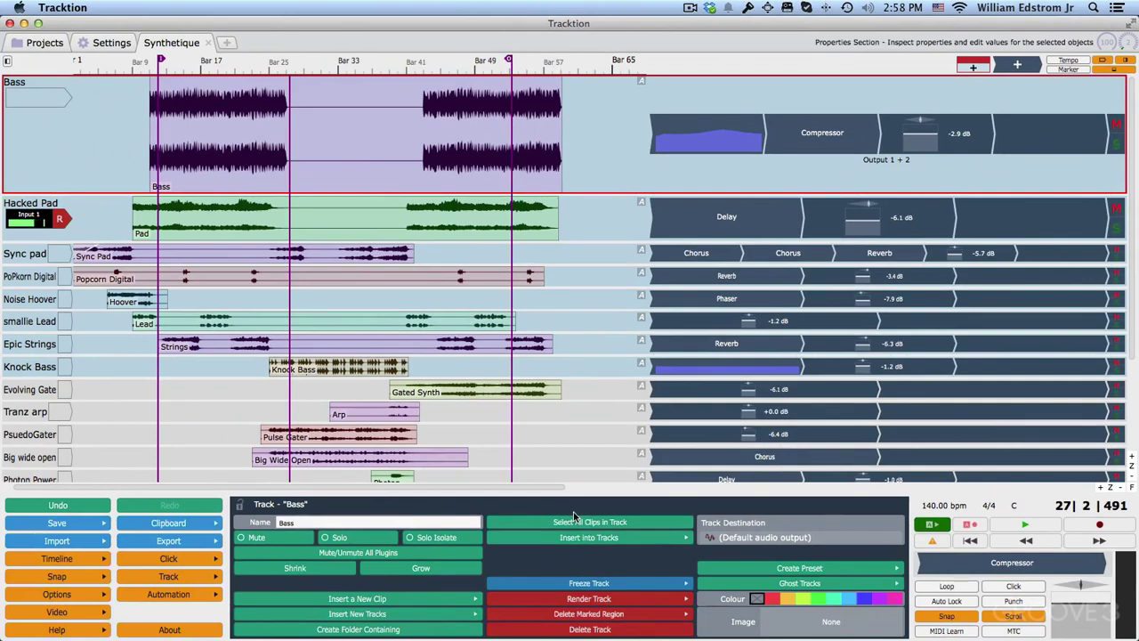
# Toggle the controls panel on and off repeatedly, then turn off the track input level meters.
pyautogui.click(1117, 75)
pyautogui.click(1117, 74)
pyautogui.click(1117, 75)
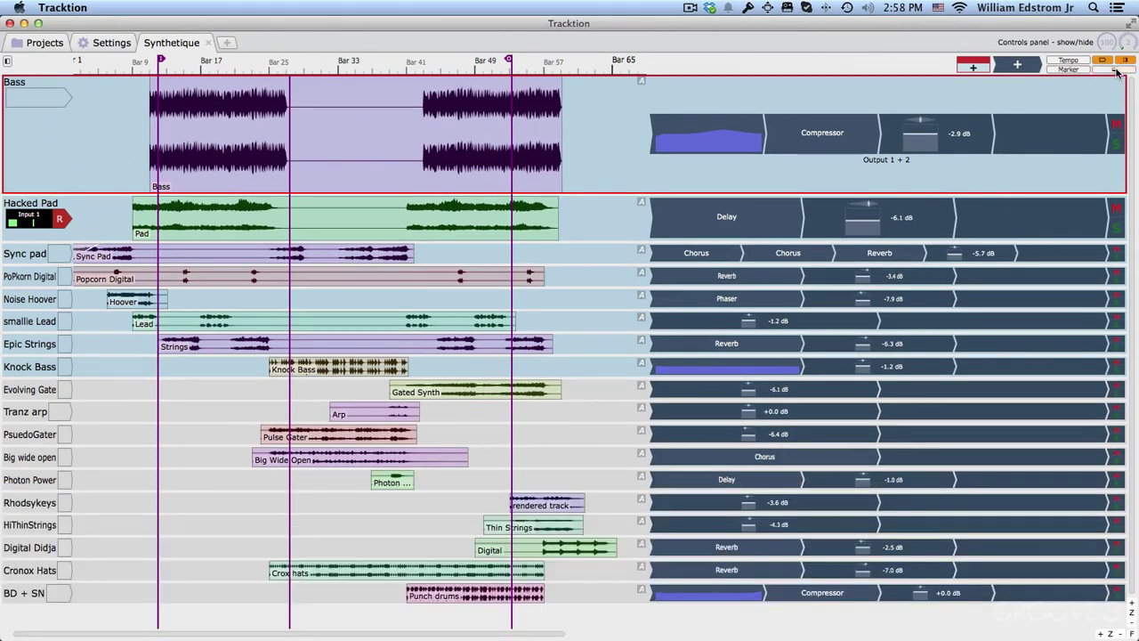
pyautogui.click(1116, 75)
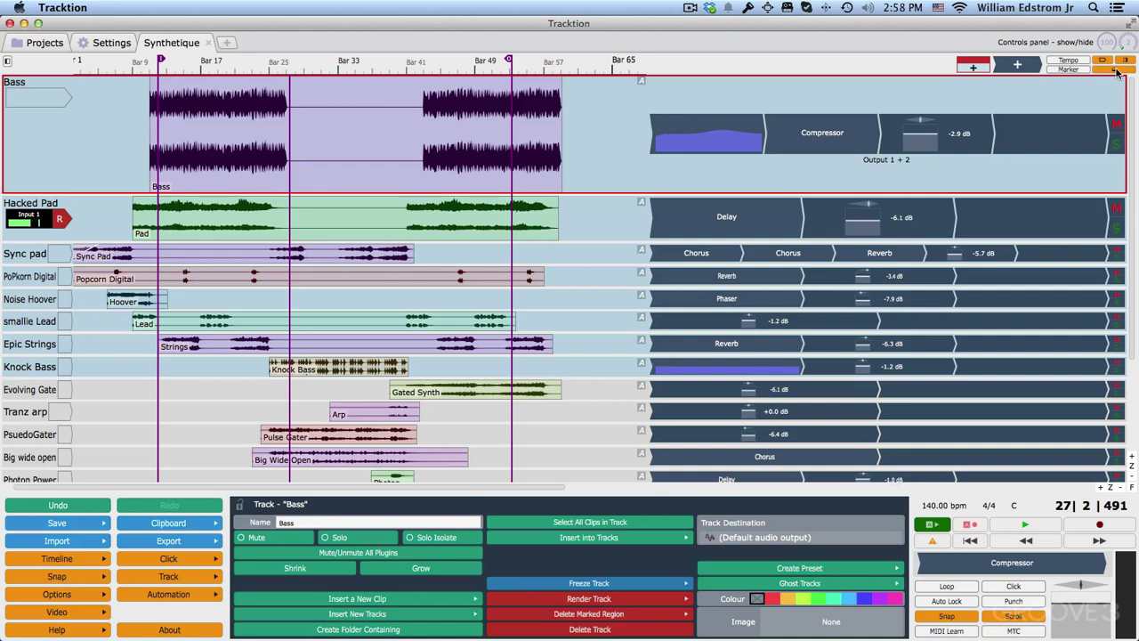
pyautogui.click(1117, 75)
pyautogui.click(1116, 75)
pyautogui.click(1117, 75)
pyautogui.click(1117, 75)
pyautogui.click(1117, 74)
pyautogui.click(1116, 75)
pyautogui.click(1116, 75)
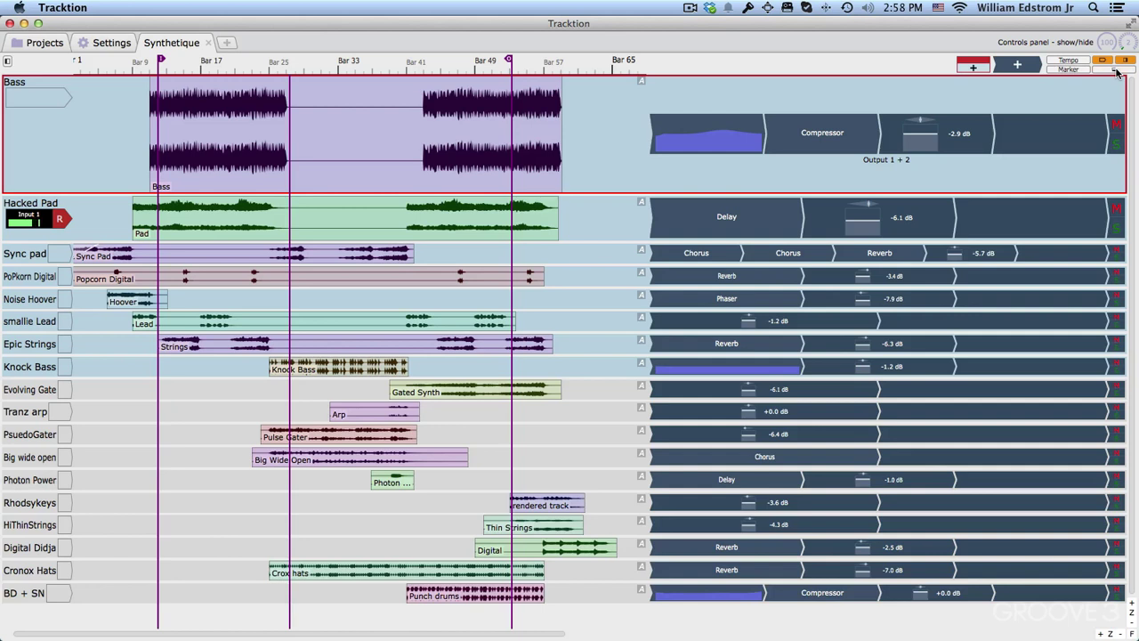
pyautogui.click(1101, 60)
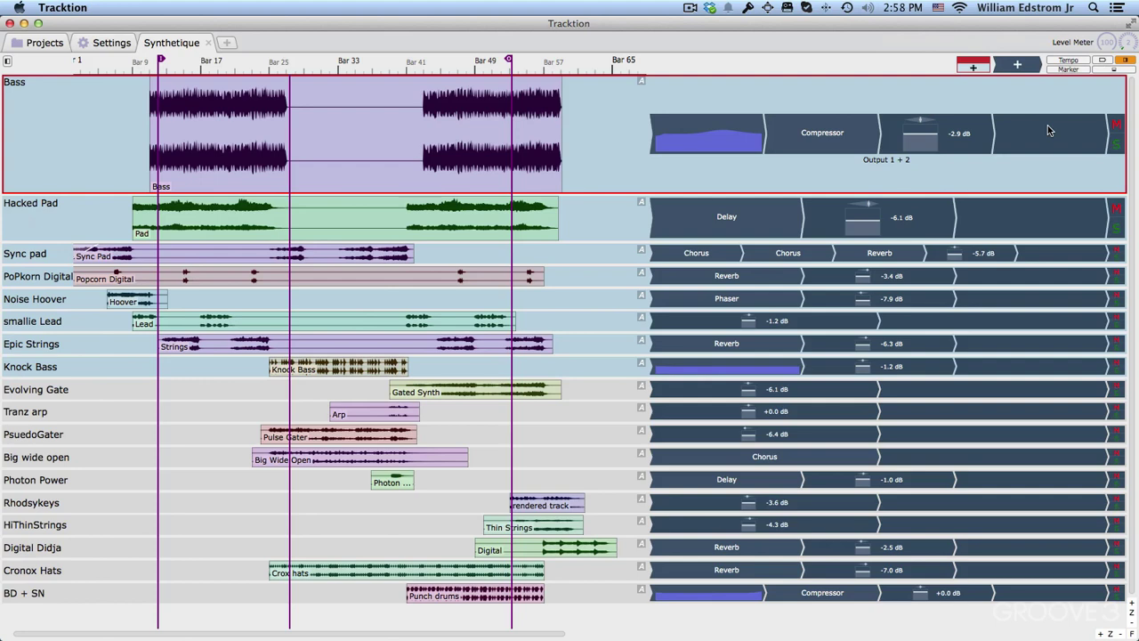
# Use the F shortcut to toggle the browser and plugin areas, leaving the timeline full width.
pyautogui.press('f')
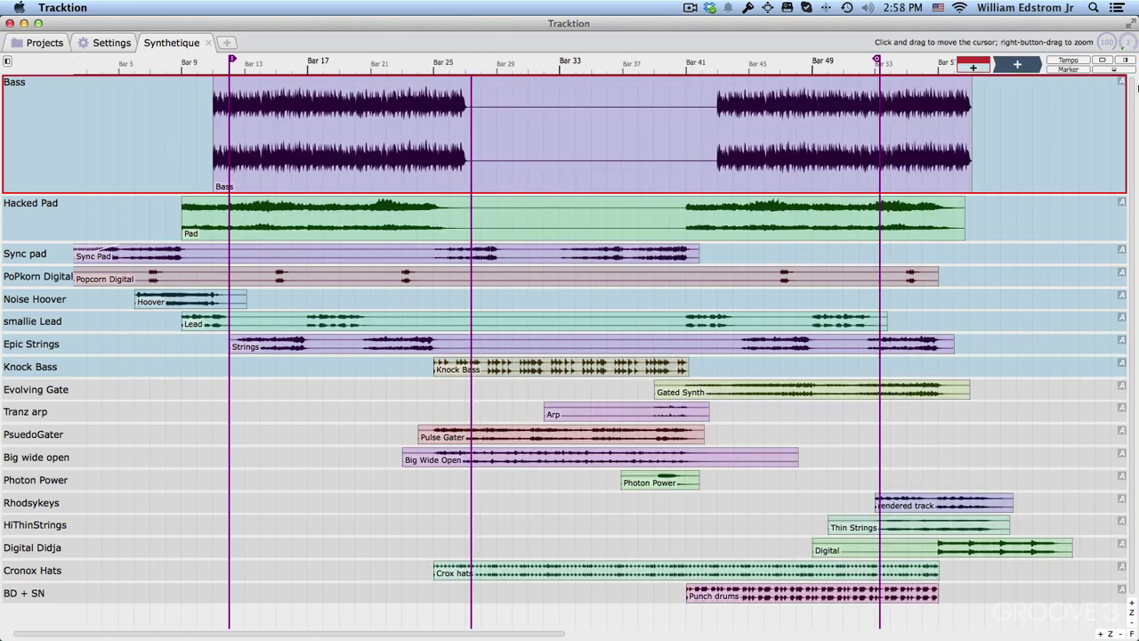
pyautogui.press('f')
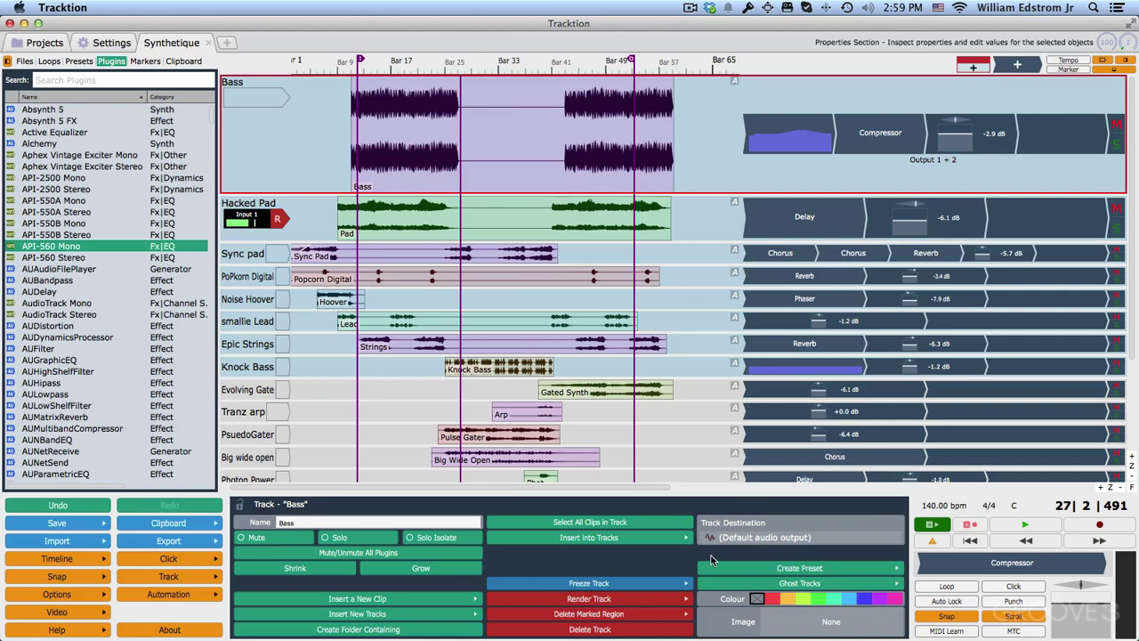
pyautogui.press('f')
pyautogui.press('f')
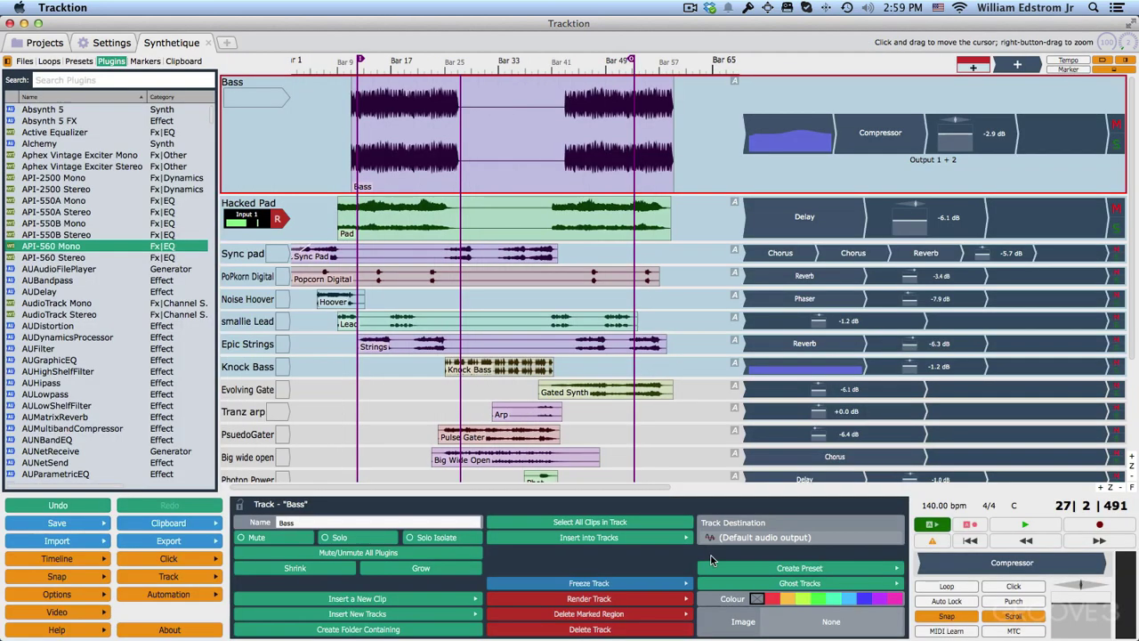
pyautogui.press('f')
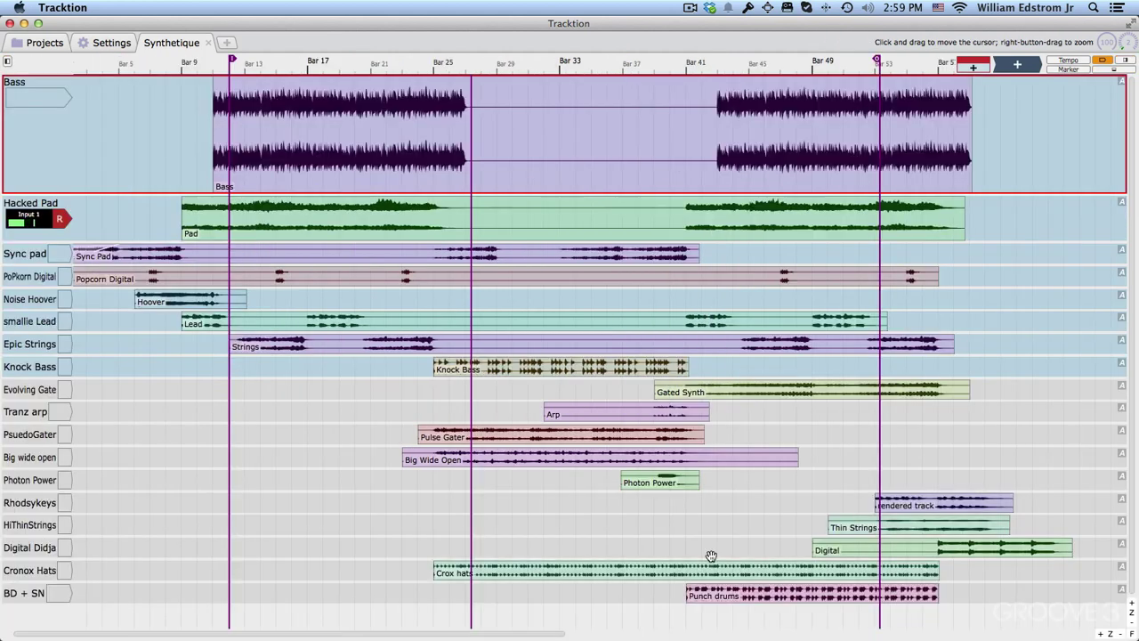
pyautogui.press('f')
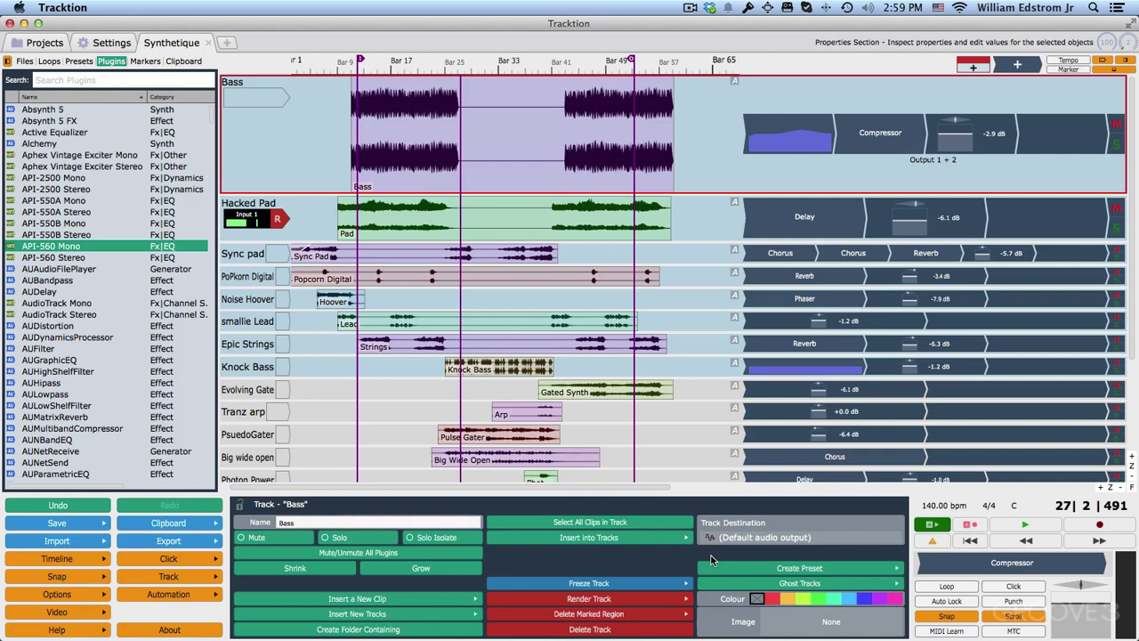
pyautogui.press('f')
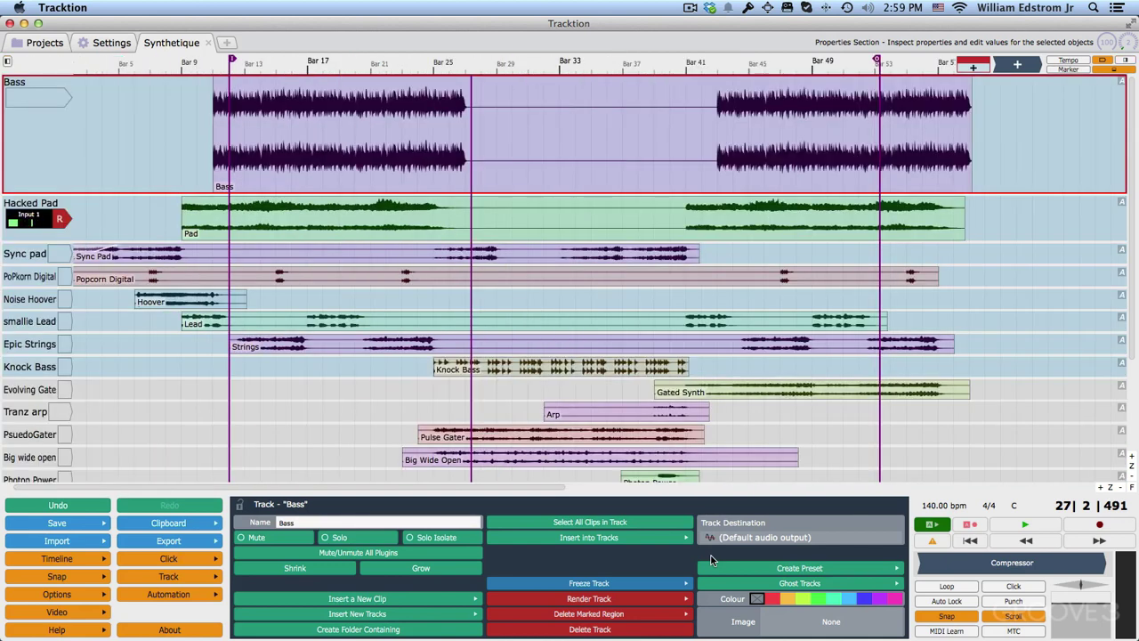
pyautogui.press('f')
pyautogui.press('f')
pyautogui.press('f')
pyautogui.press('f')
# Browse the Timeline, ruler, Snap and Options menus, then select the Bass clip to show its properties.
pyautogui.click(59, 562)
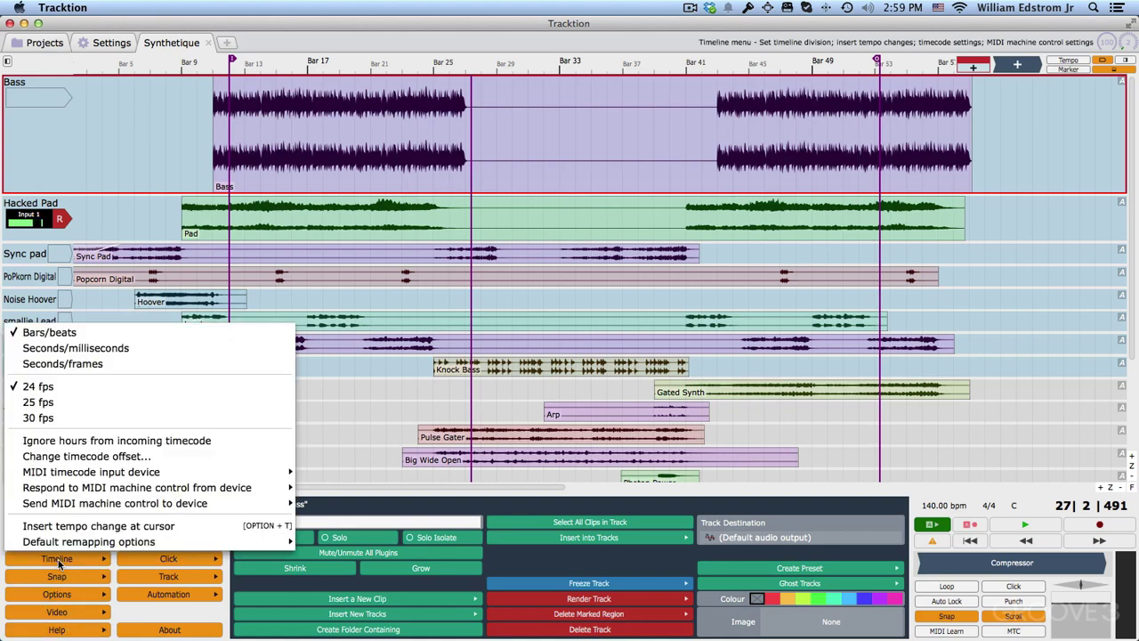
pyautogui.rightClick(478, 67)
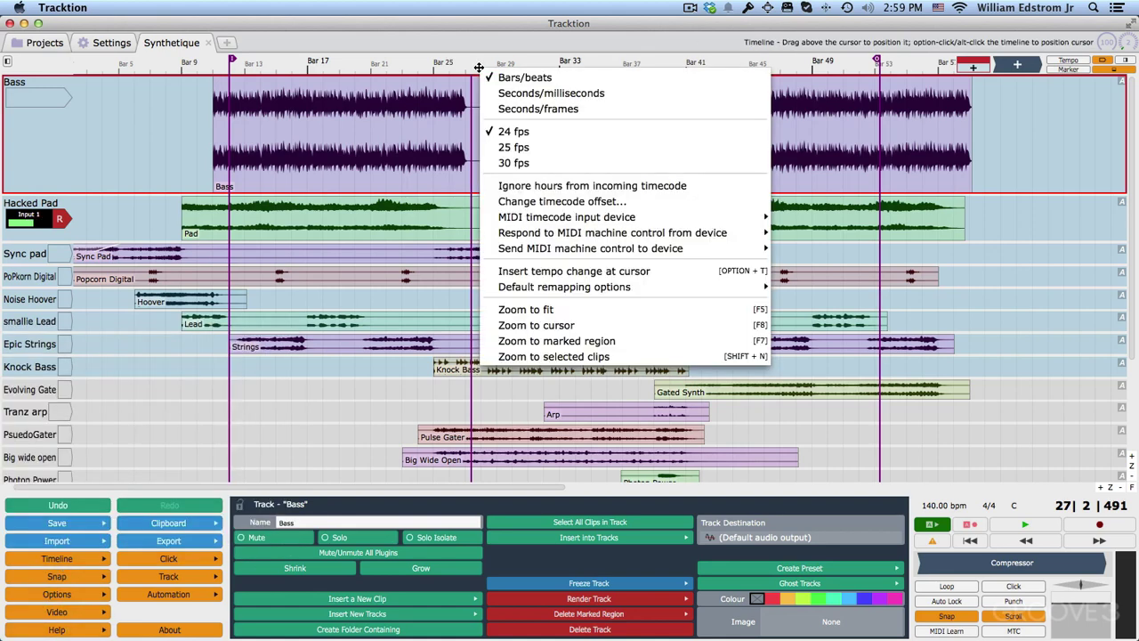
pyautogui.click(91, 576)
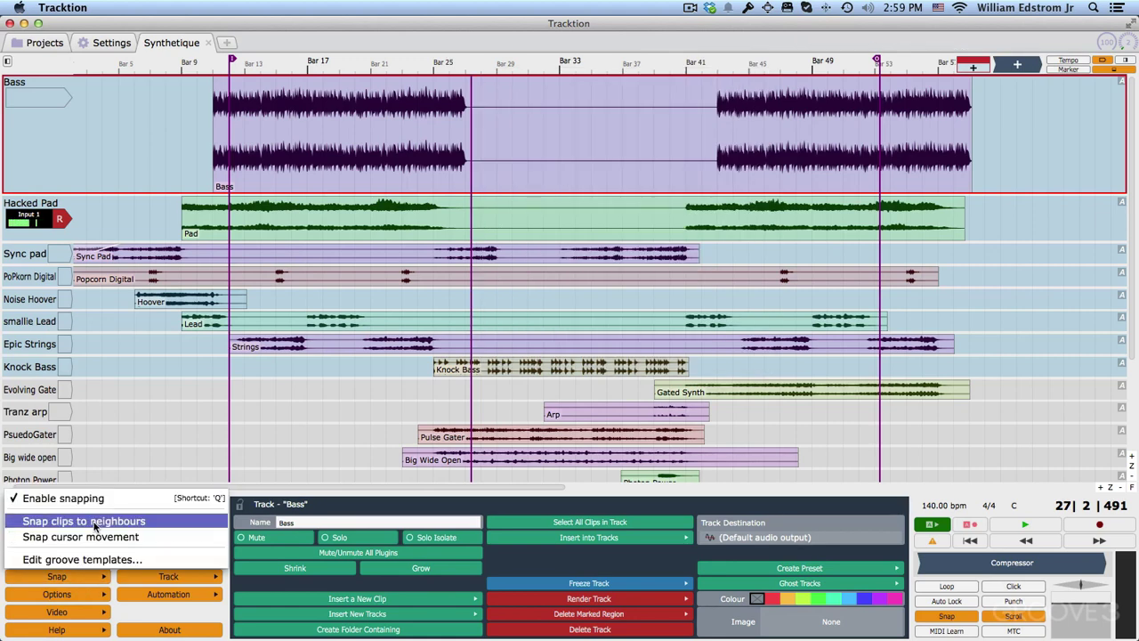
pyautogui.click(89, 593)
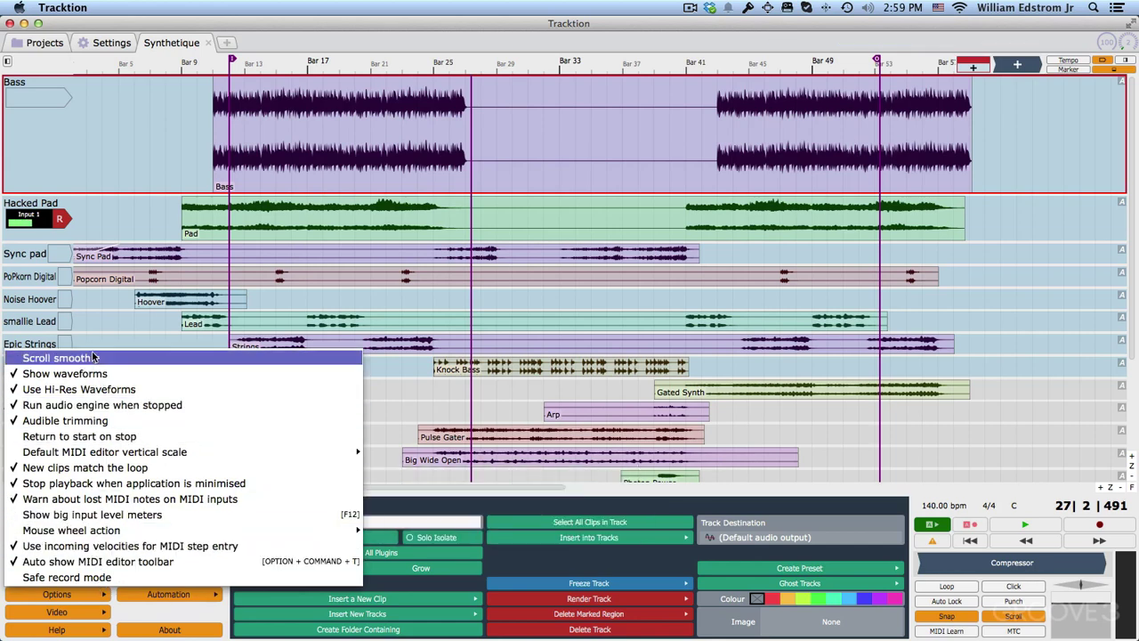
pyautogui.click(522, 105)
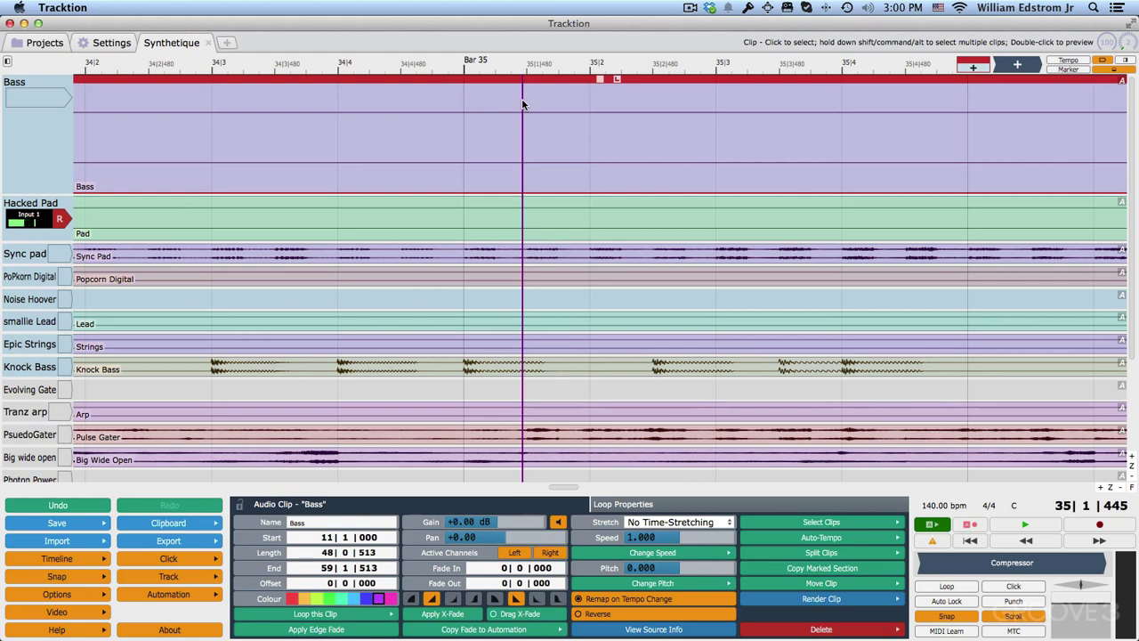
# Play the song from bar 35 with the spacebar and stop it at 38|2|526.
pyautogui.press('space')
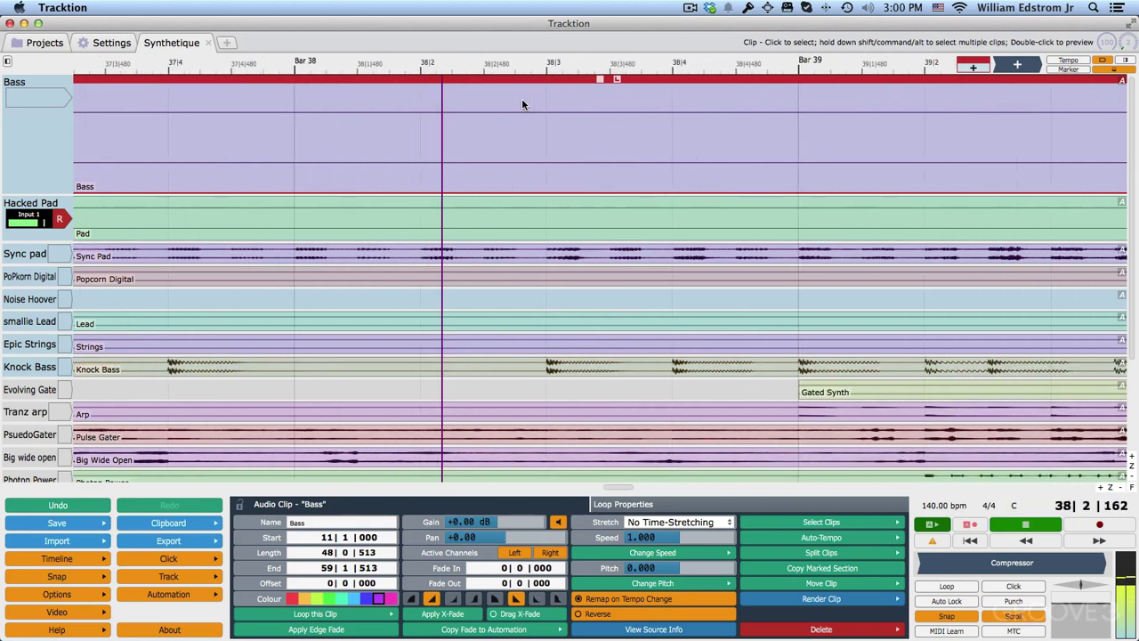
pyautogui.press('space')
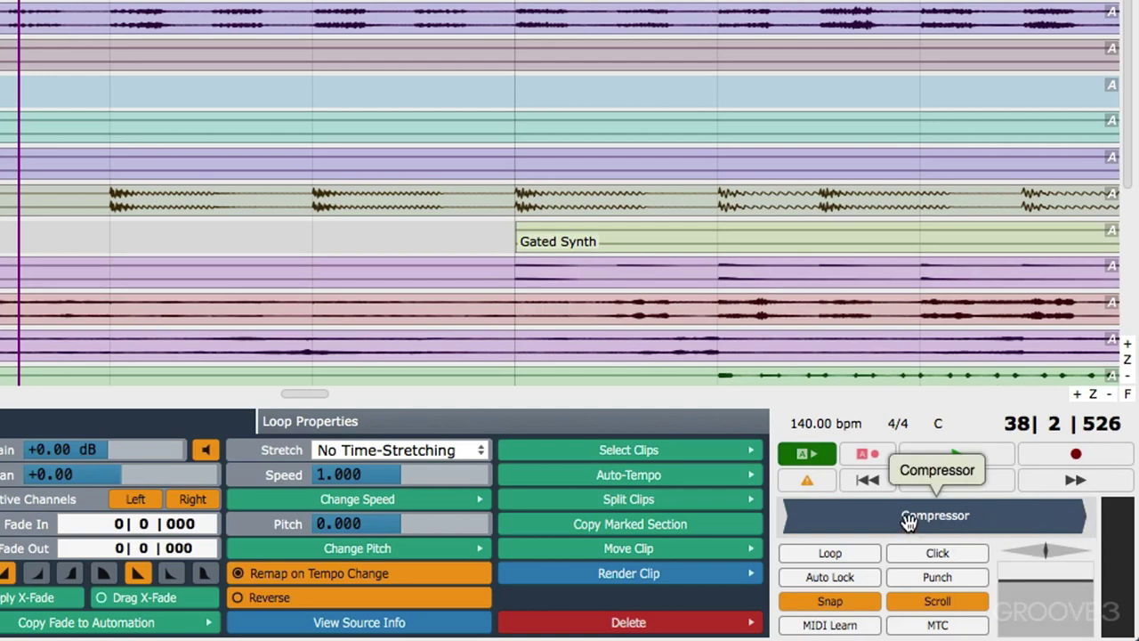
# Toggle looping, the metronome click and punch recording on and back off.
pyautogui.click(859, 554)
pyautogui.click(876, 555)
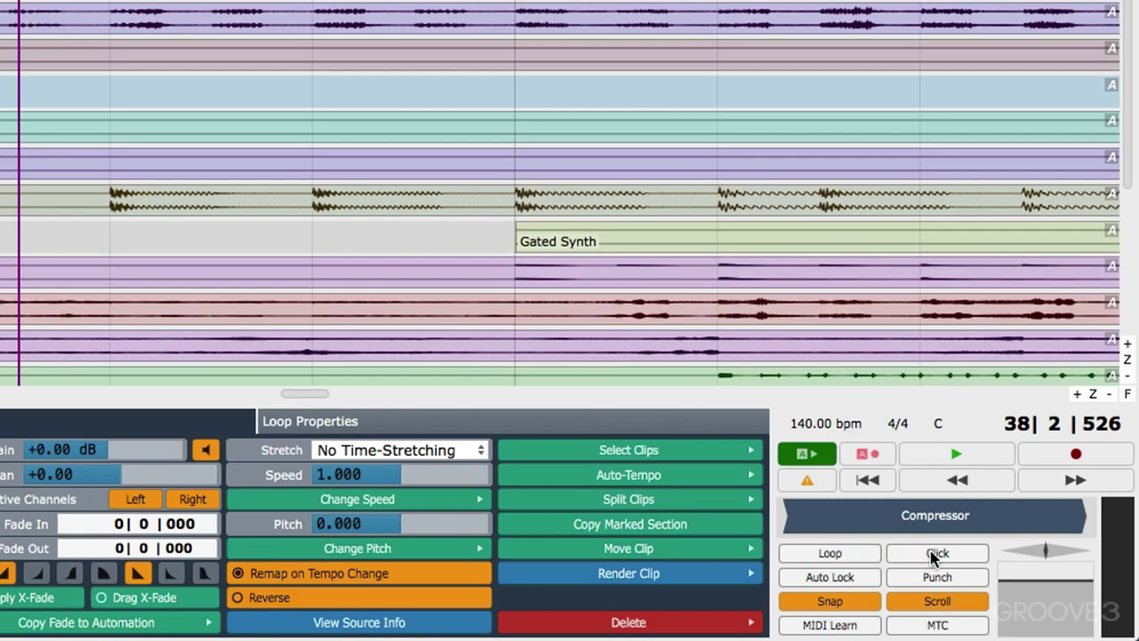
pyautogui.click(934, 553)
pyautogui.click(934, 553)
pyautogui.click(936, 578)
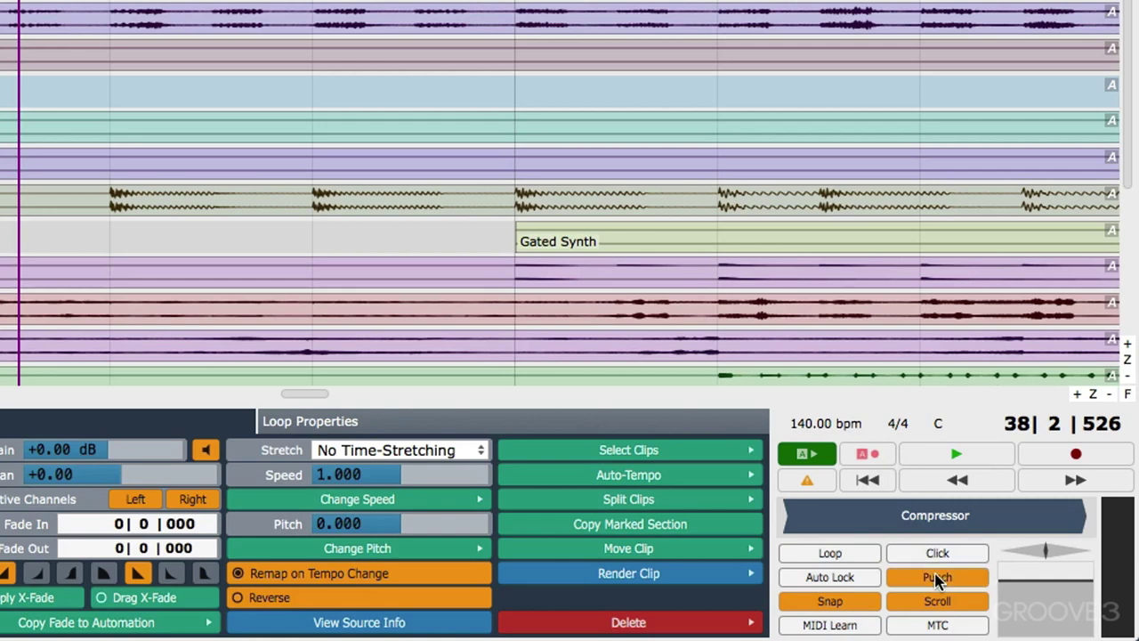
pyautogui.click(936, 577)
pyautogui.click(936, 578)
pyautogui.click(936, 578)
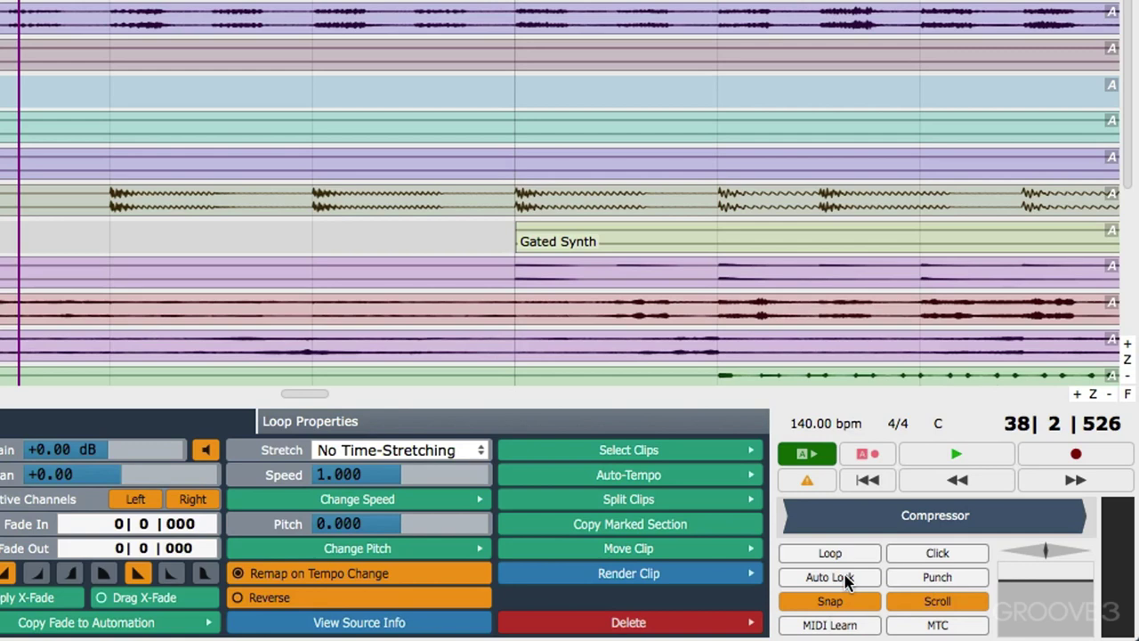
# Toggle snapping on and off repeatedly, leaving it switched off.
pyautogui.click(814, 605)
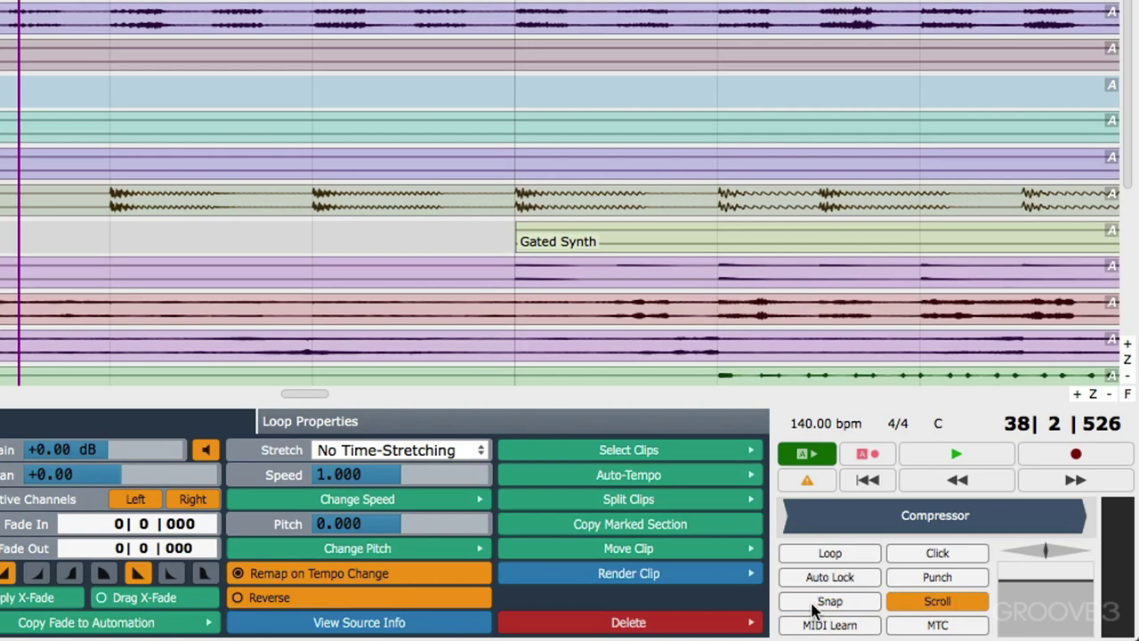
pyautogui.click(814, 605)
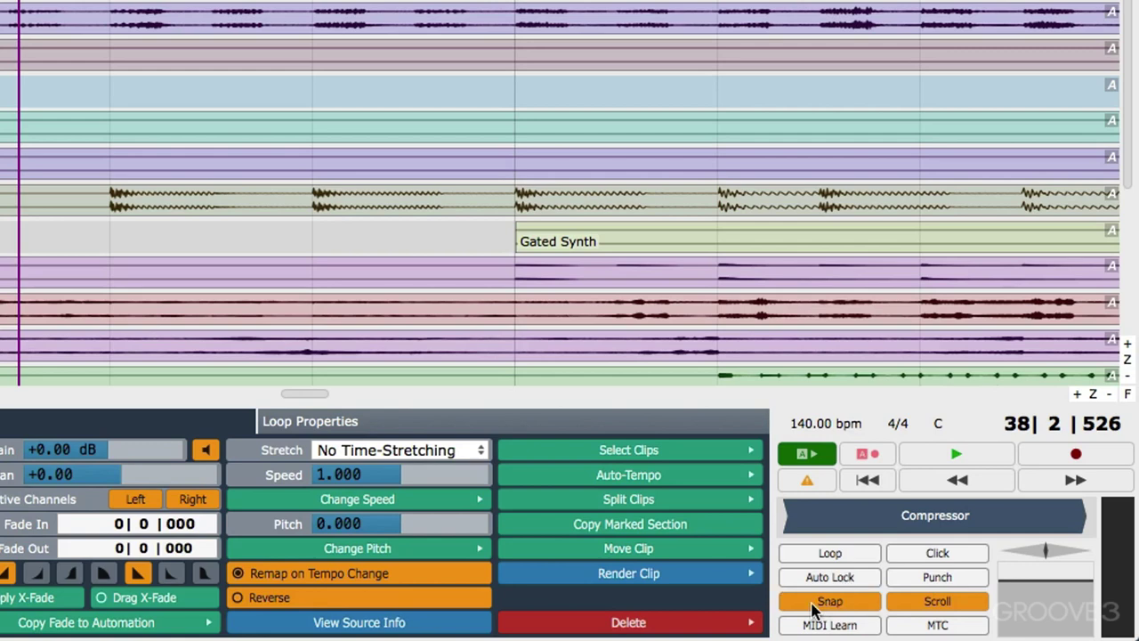
pyautogui.click(812, 604)
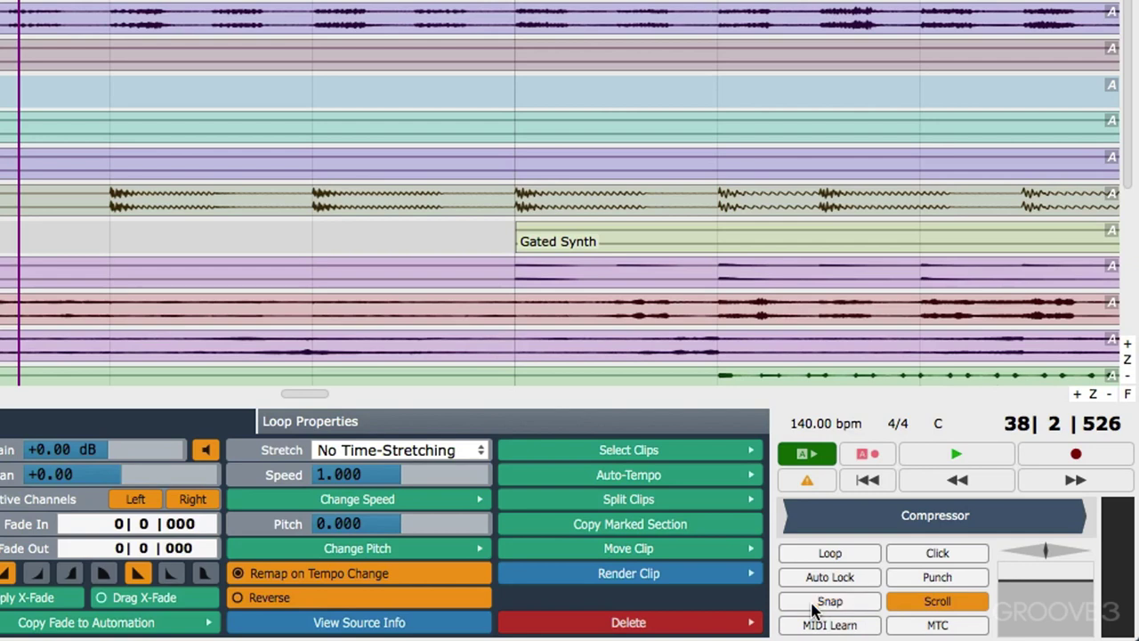
pyautogui.click(812, 605)
pyautogui.click(813, 605)
pyautogui.click(813, 605)
pyautogui.click(813, 605)
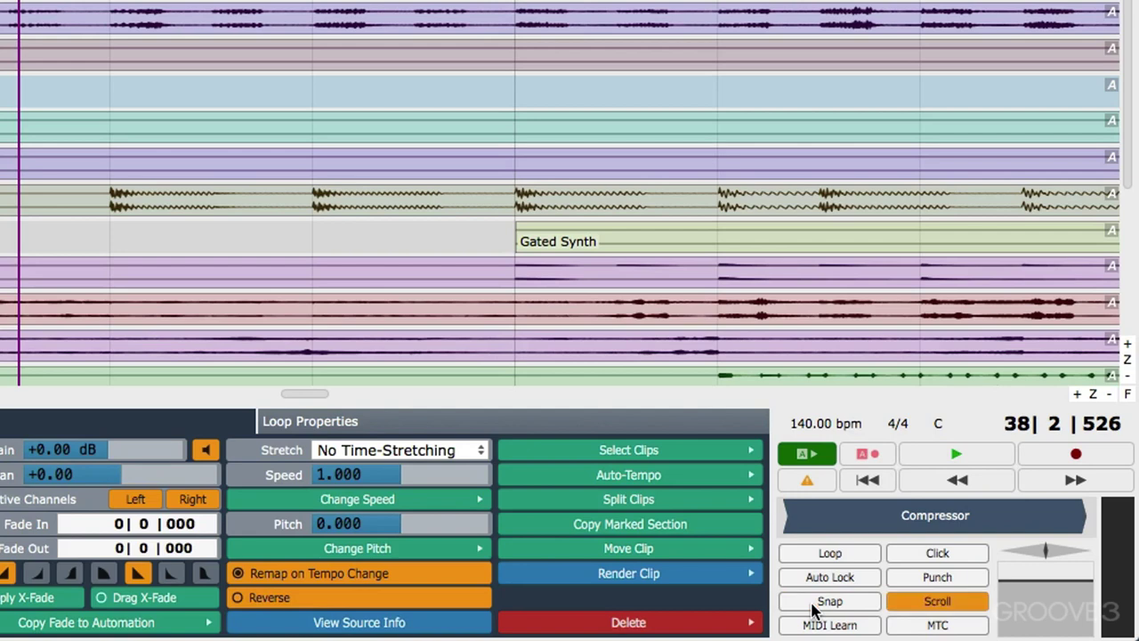